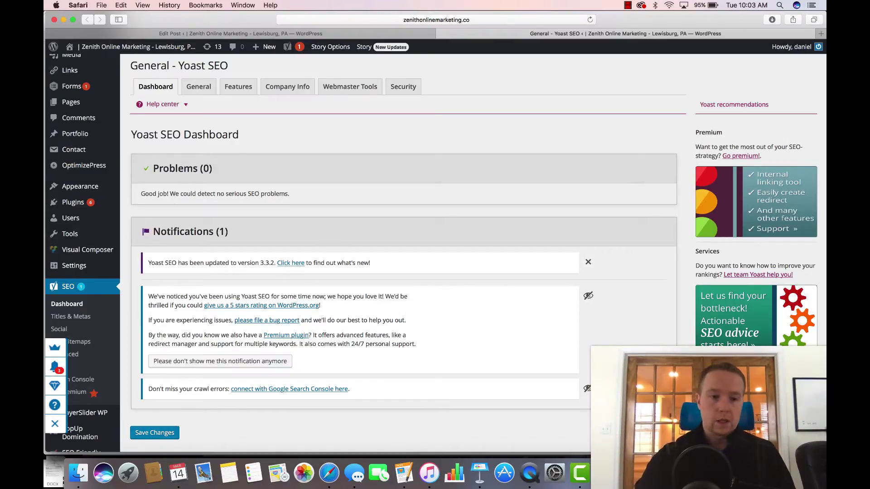
Step: Open the Yoast XML Sitemaps settings, view the generated XML sitemap index, and return to the settings
scroll(435, 249, down, 4)
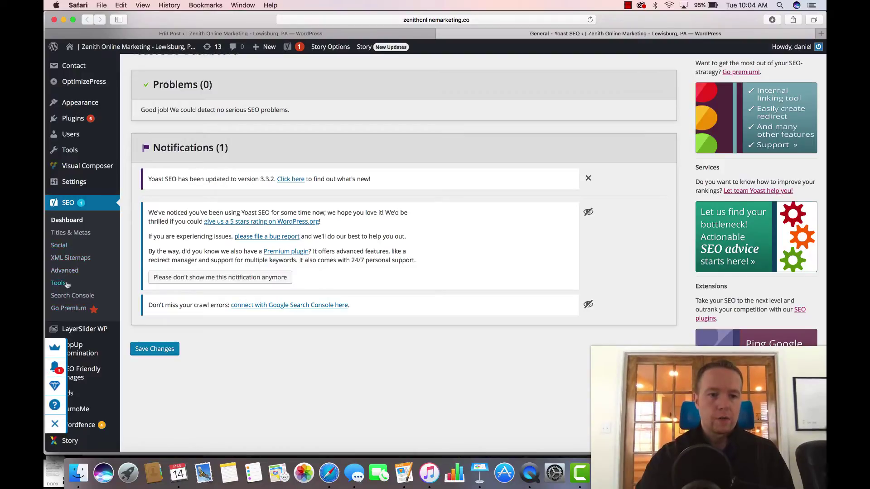
click(70, 258)
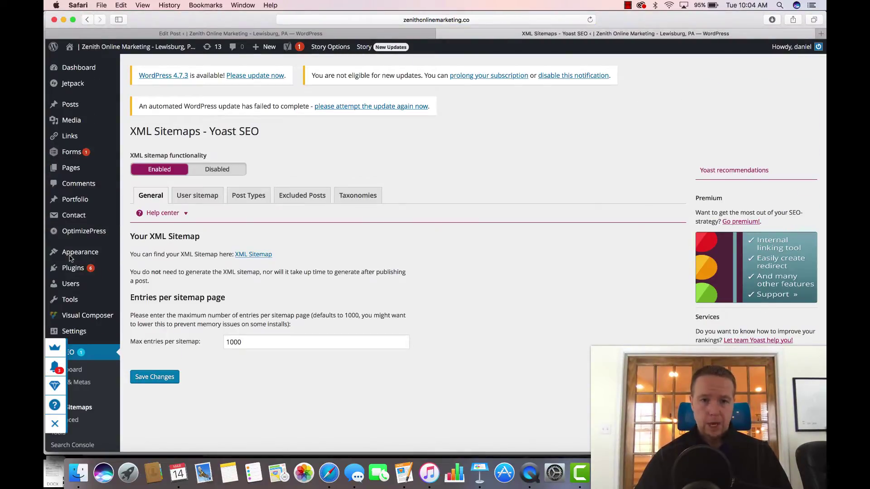
scroll(70, 258, down, 3)
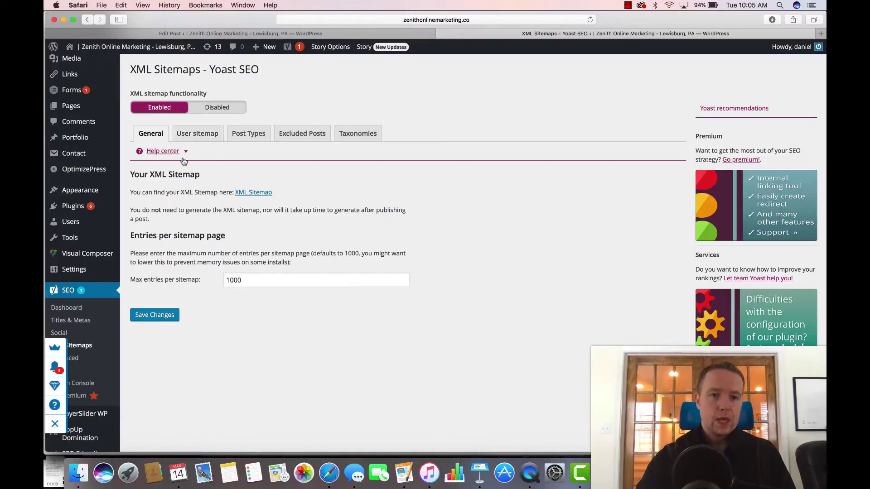
click(239, 194)
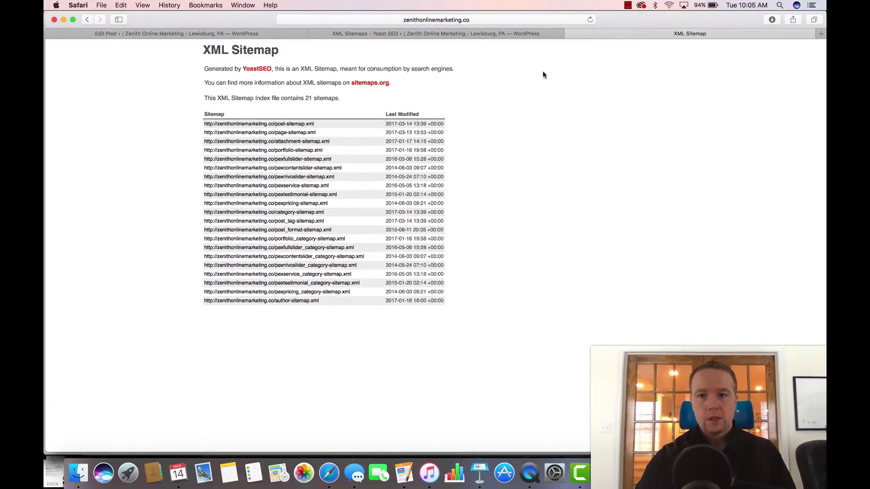
click(570, 33)
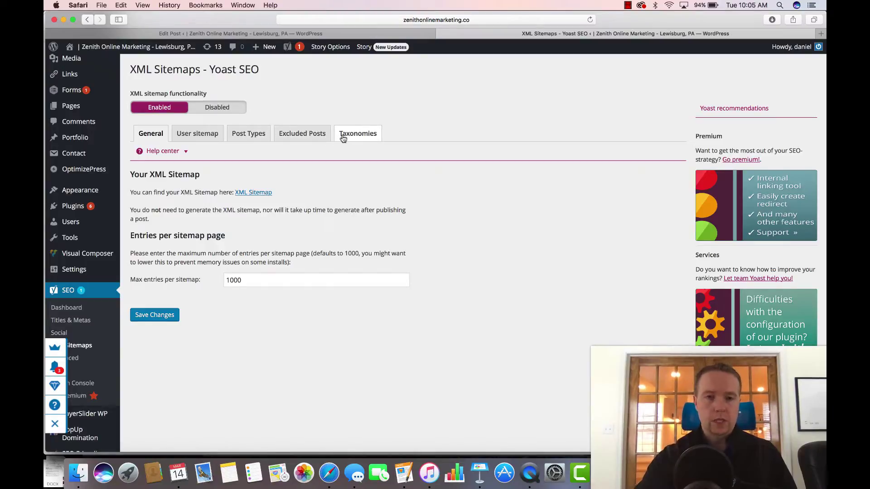
Step: Review the user sitemap settings, including the author sitemap, users without posts and the user role filters
click(208, 139)
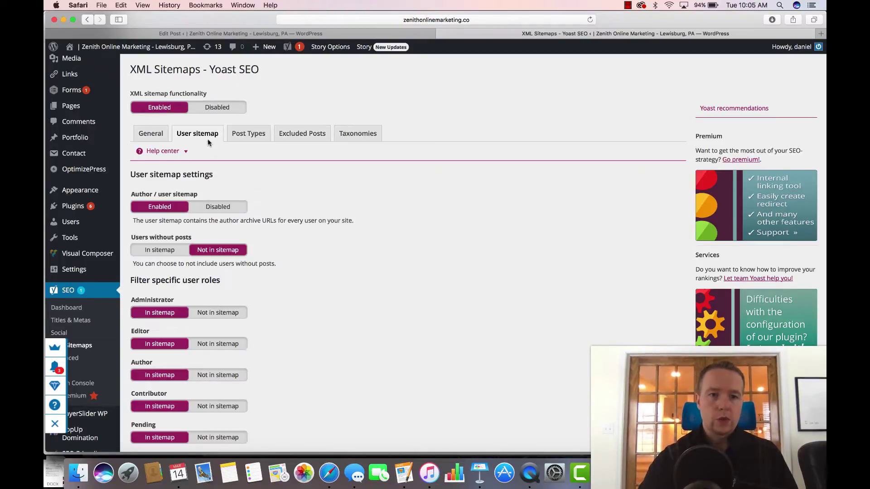
scroll(315, 255, down, 5)
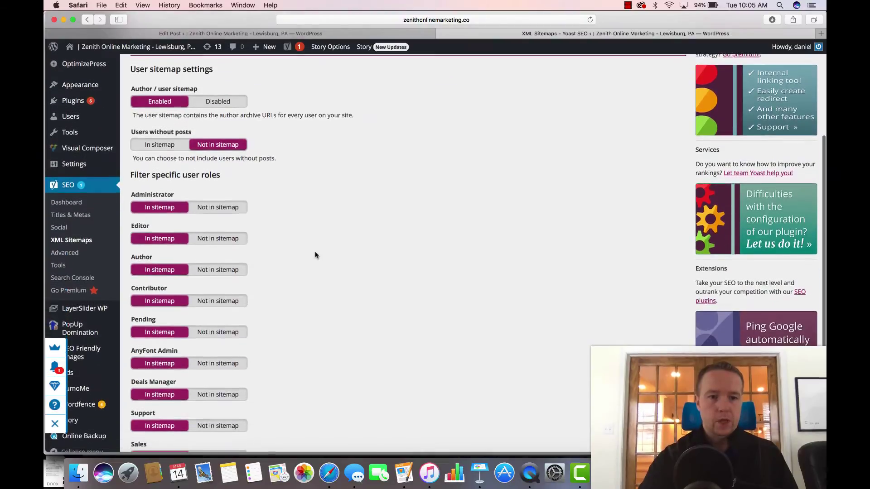
scroll(315, 255, down, 1)
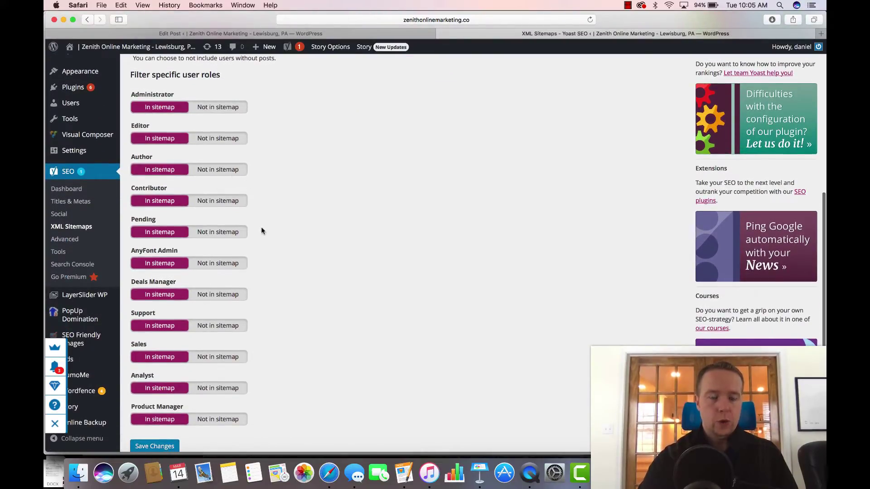
scroll(323, 256, up, 2)
scroll(323, 256, down, 2)
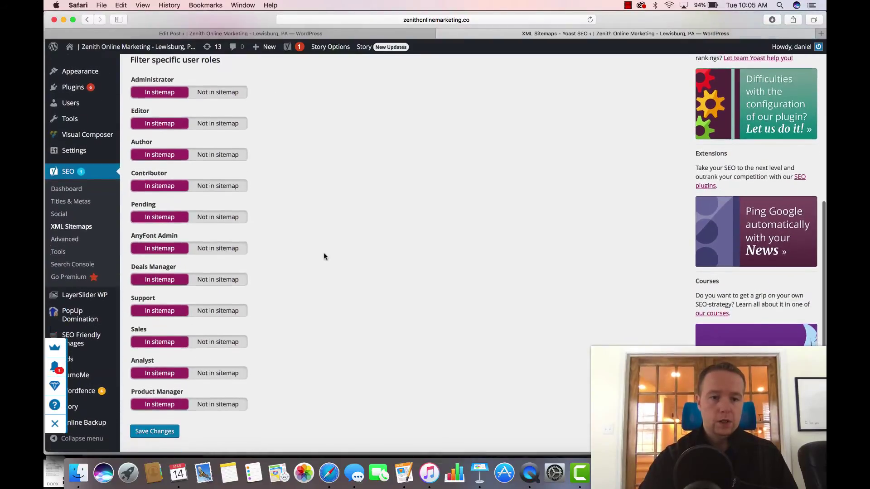
scroll(324, 256, up, 6)
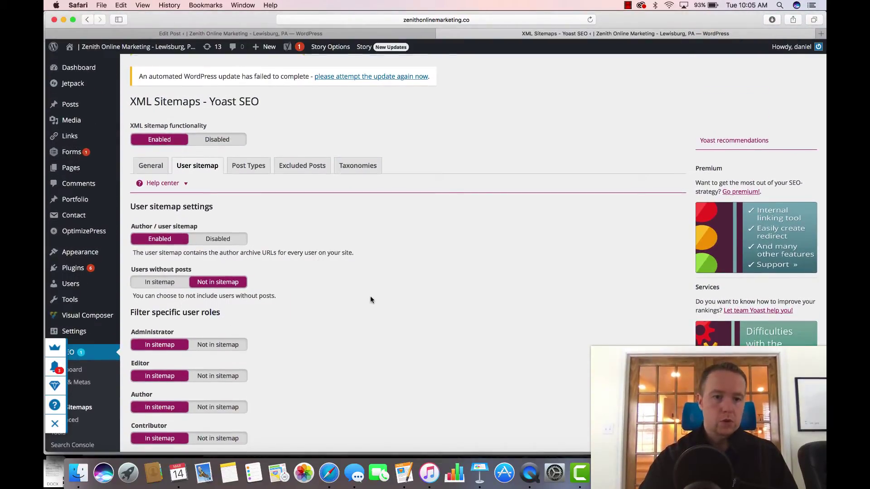
Step: Review which post types are included in the XML sitemap
click(249, 167)
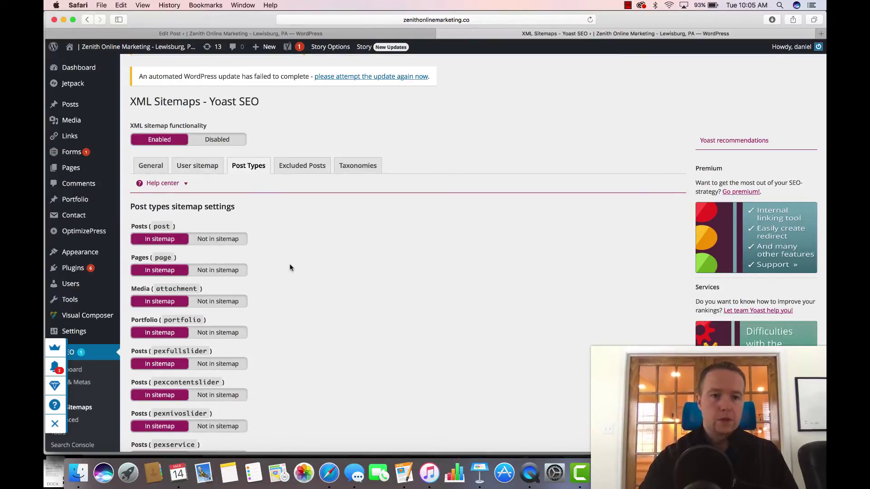
scroll(319, 318, down, 2)
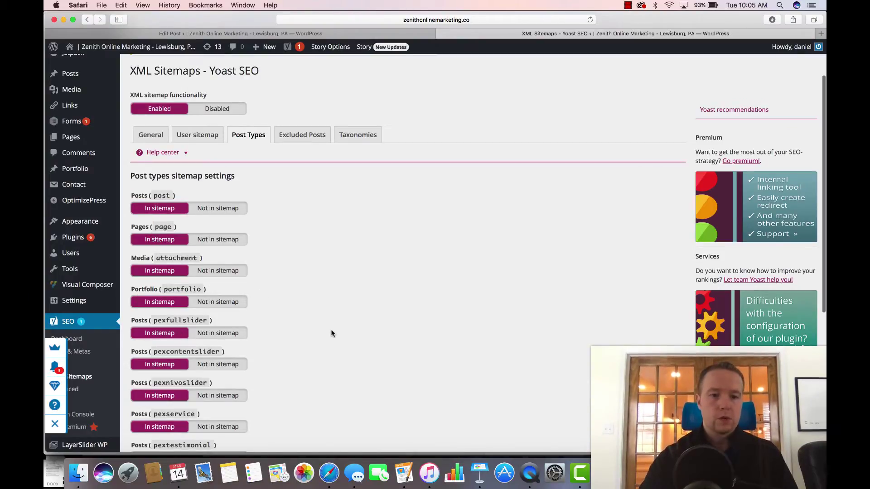
scroll(331, 333, up, 2)
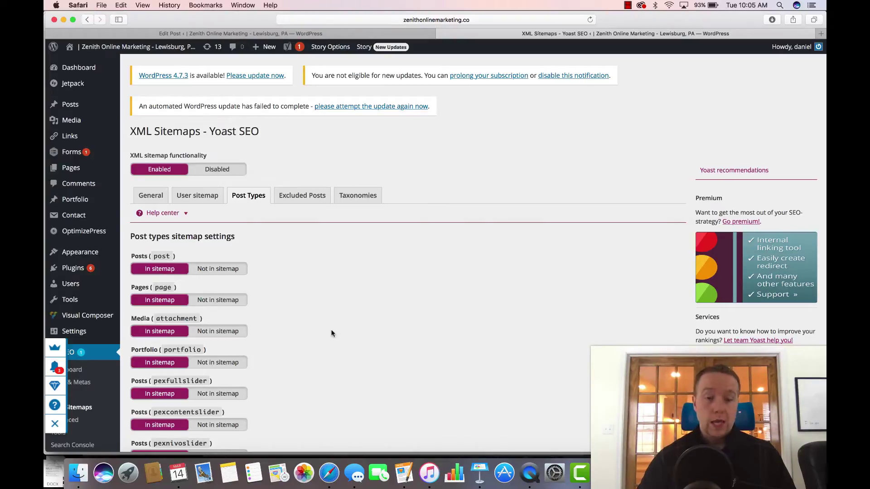
Step: Look at the sitemap's excluded posts field and its taxonomies settings
click(302, 198)
click(246, 283)
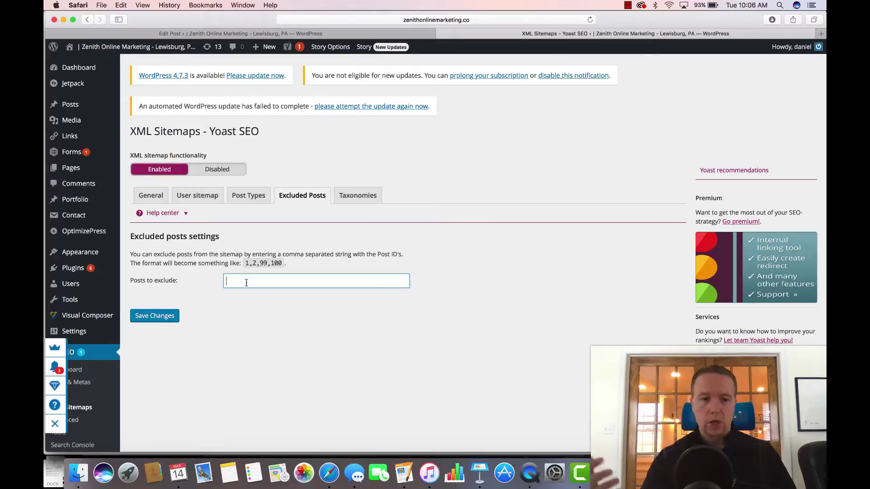
click(358, 195)
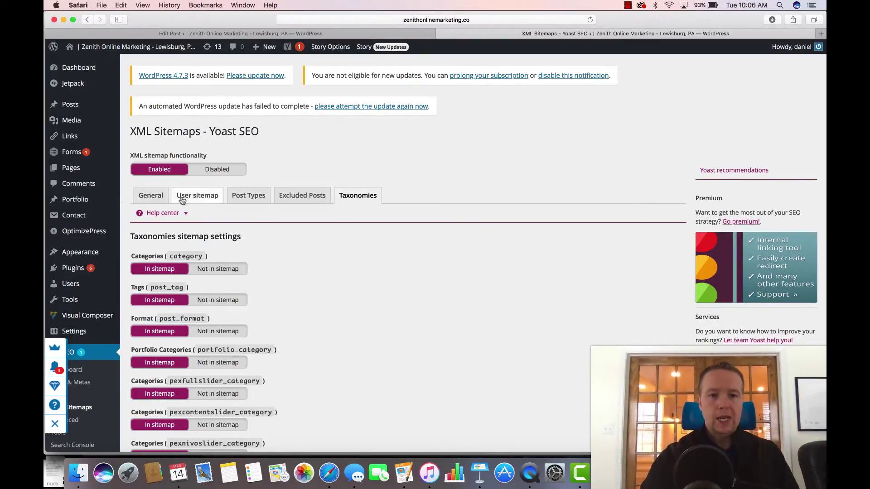
Step: Return to the general XML sitemap settings and check the maximum entries per sitemap
click(158, 201)
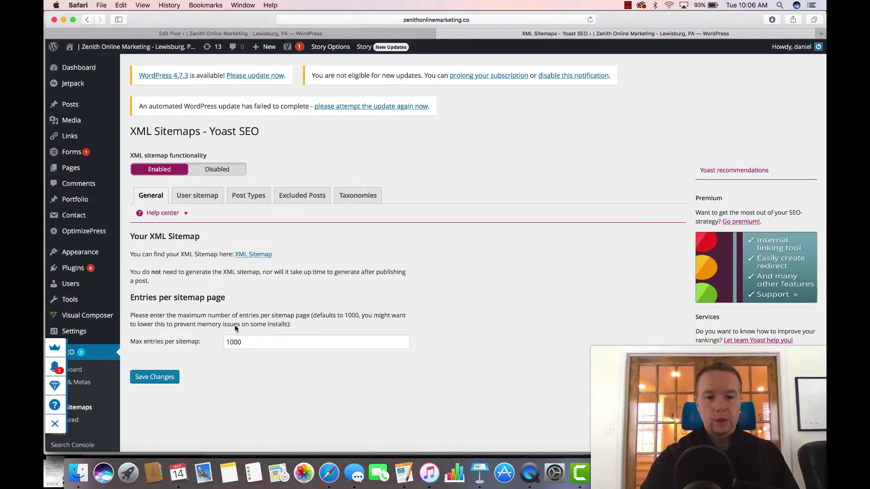
drag(241, 342, 231, 342)
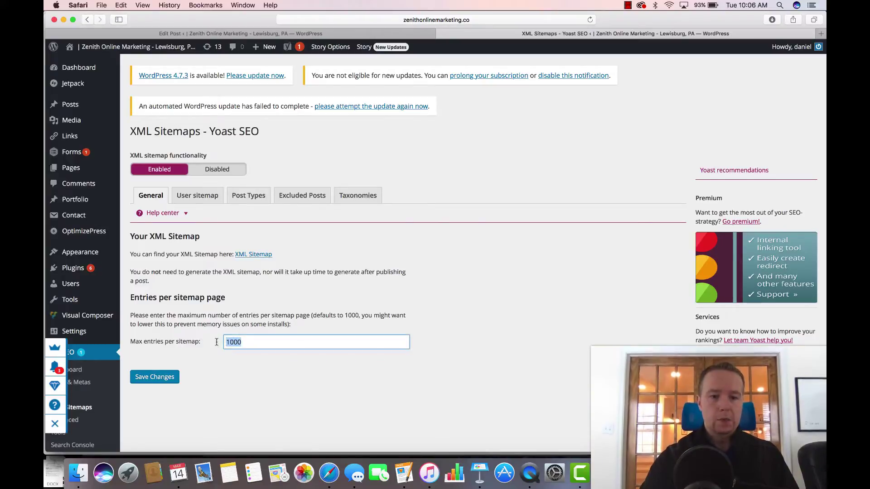
click(223, 361)
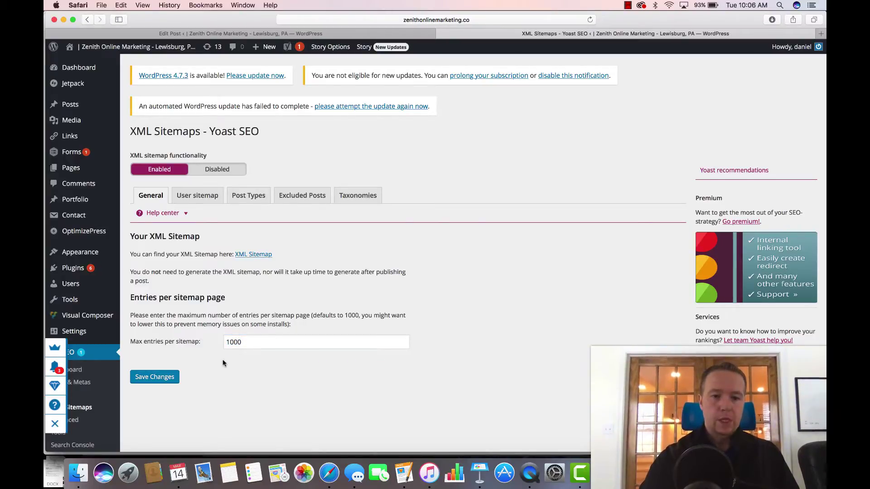
Step: Open the Titles & Metas settings and review the title rewriting, separator, readability analysis and keyword analysis options
scroll(175, 342, down, 5)
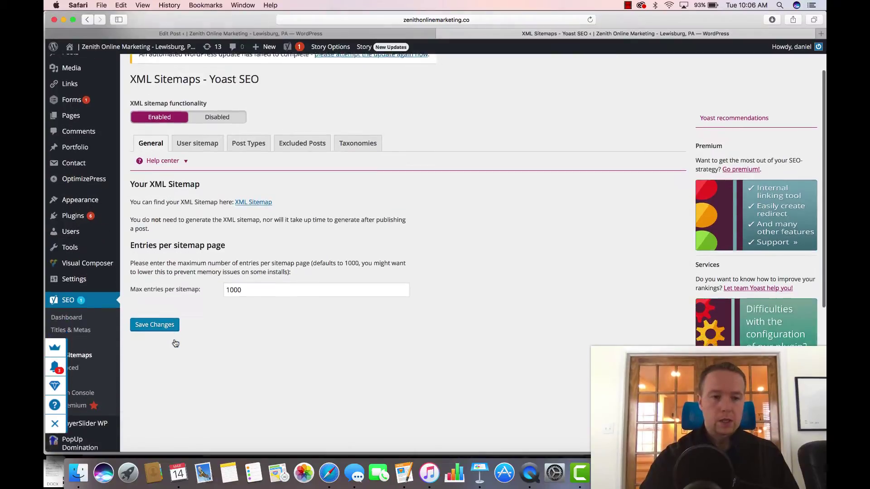
scroll(175, 341, down, 2)
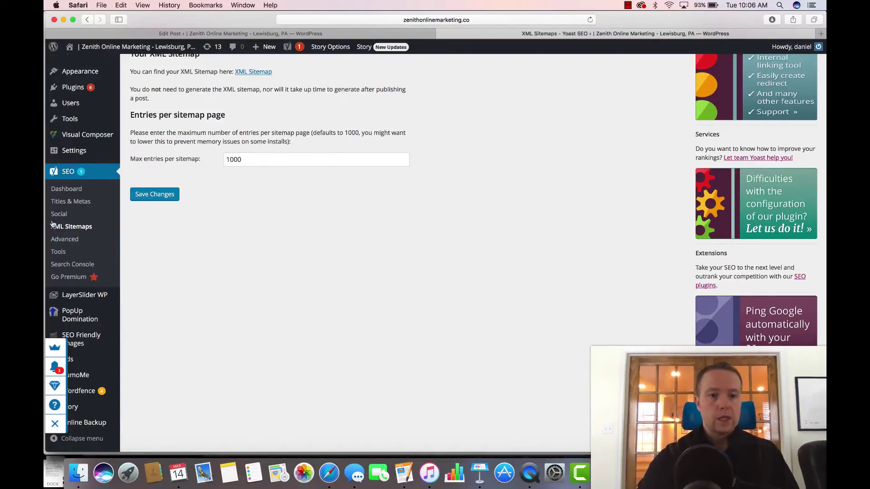
click(71, 240)
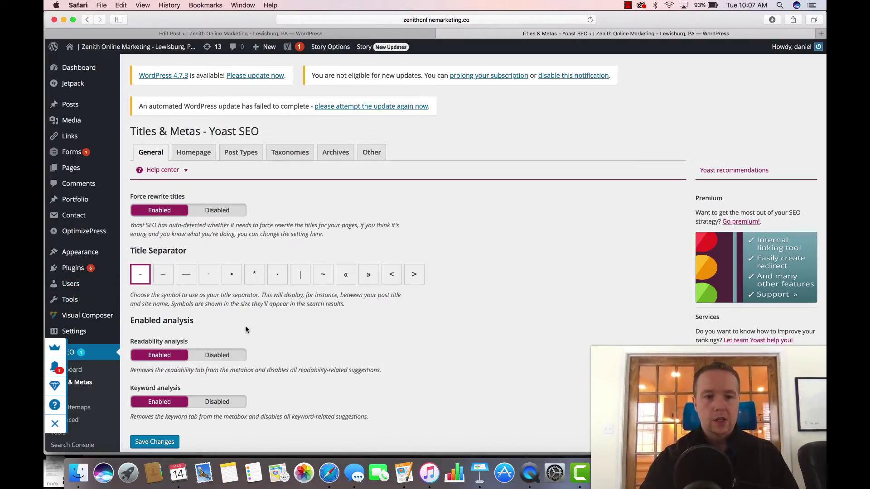
scroll(245, 329, down, 3)
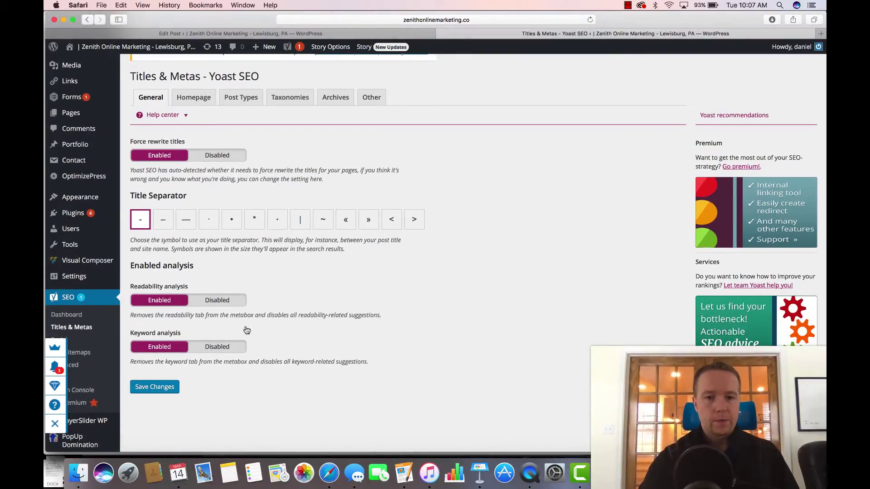
scroll(246, 330, down, 2)
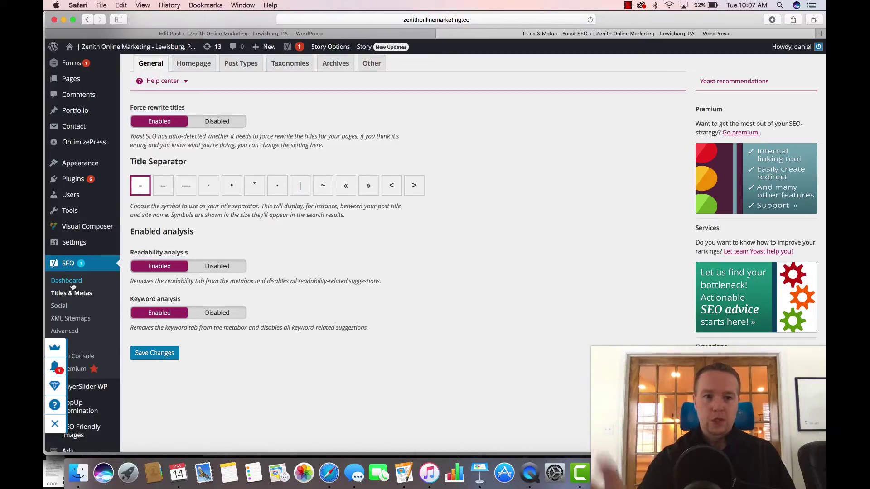
Step: Open the Yoast social settings and review the social profile accounts and the Facebook options
click(62, 307)
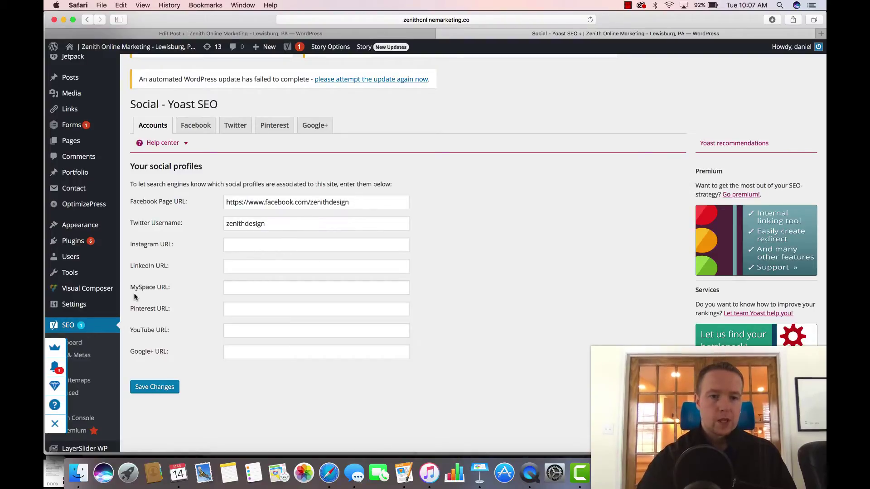
click(200, 126)
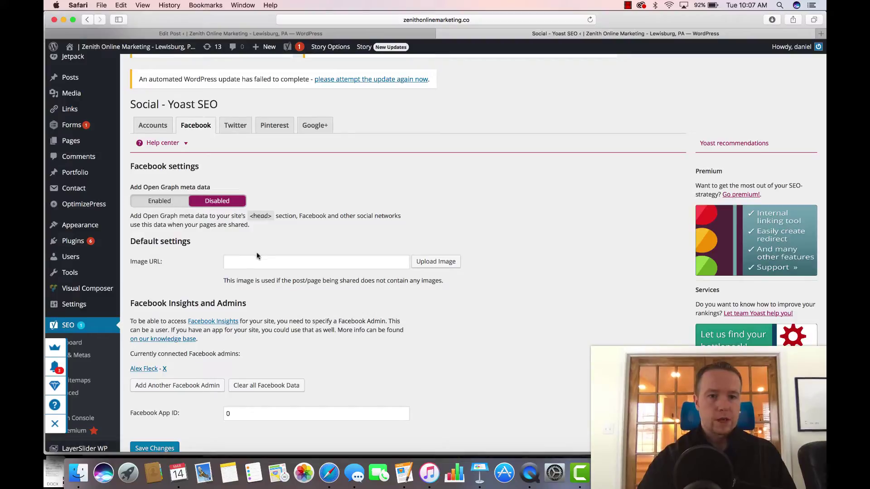
click(153, 125)
Step: Enable breadcrumbs in the Advanced SEO settings and review the breadcrumb options
scroll(102, 322, down, 5)
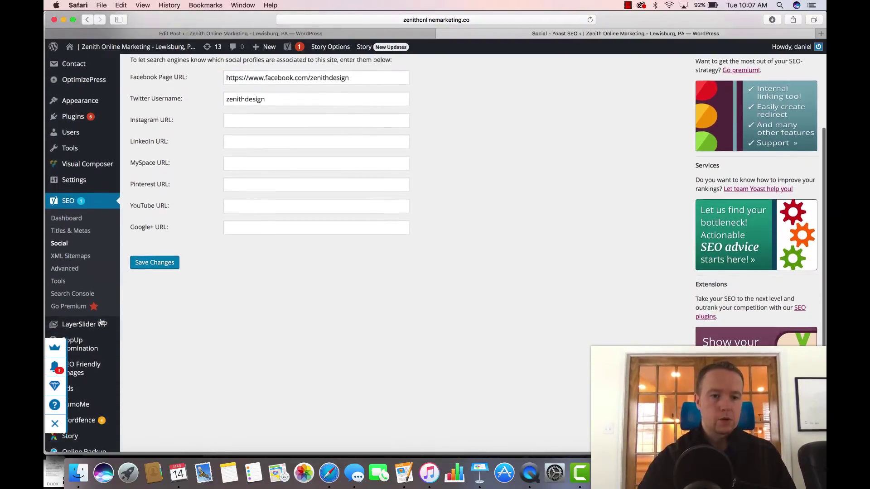
click(61, 255)
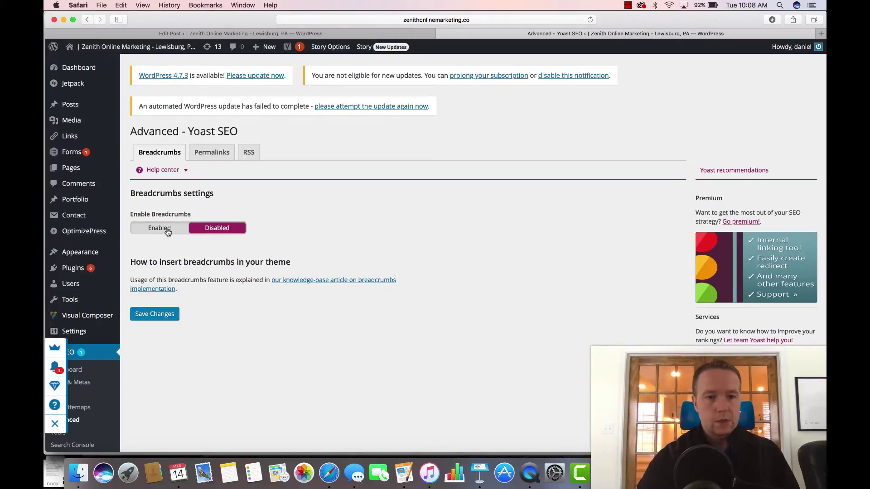
click(168, 232)
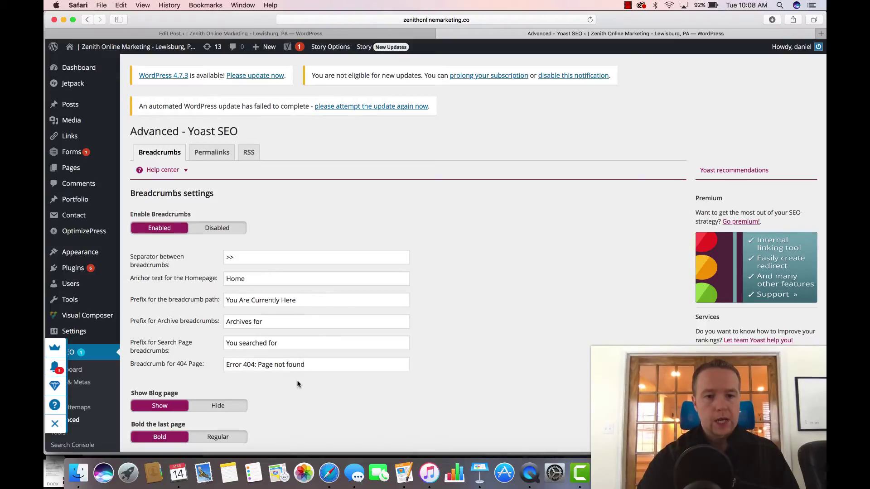
scroll(295, 384, down, 5)
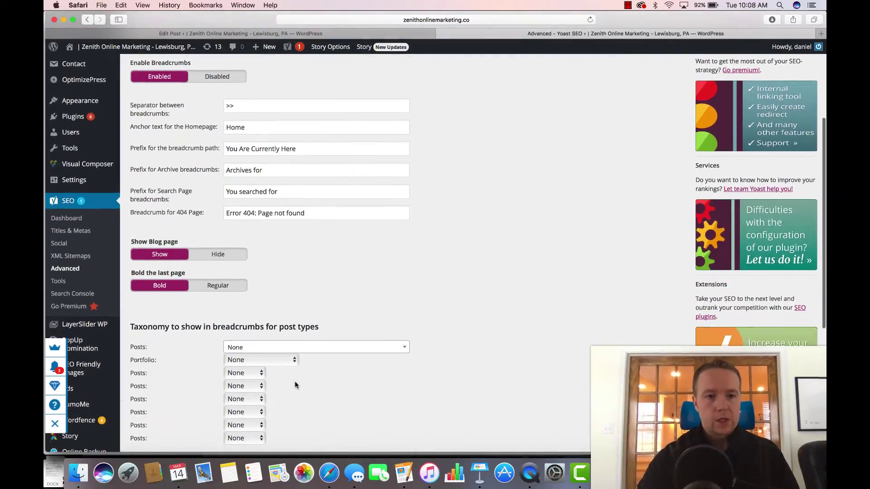
scroll(295, 384, down, 8)
Step: Switch breadcrumbs off, enable them again, and save the breadcrumb settings
scroll(207, 234, up, 6)
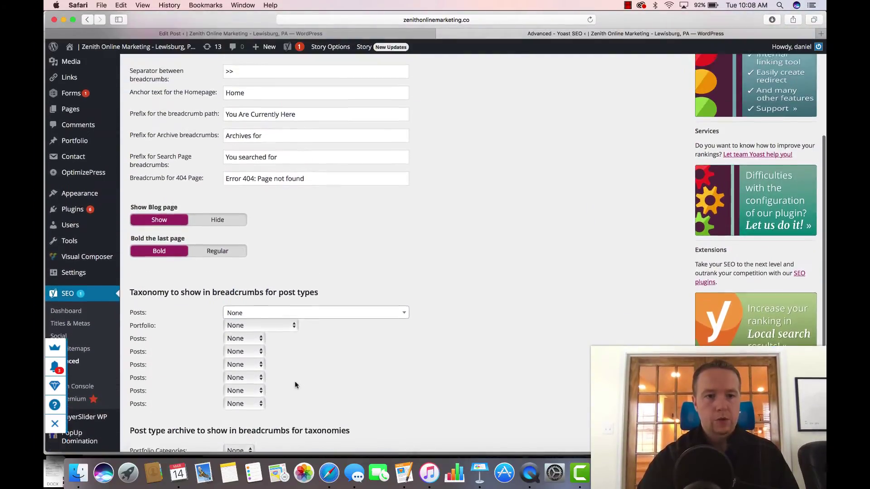
scroll(208, 234, up, 5)
click(217, 180)
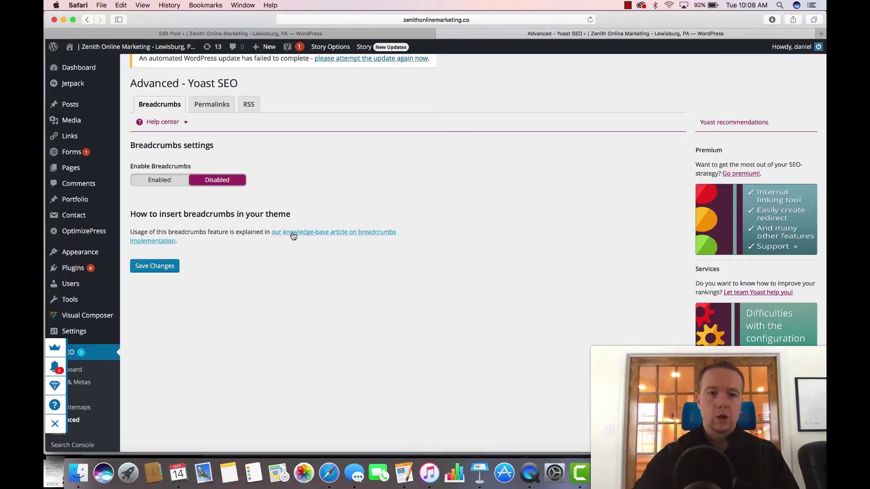
click(166, 183)
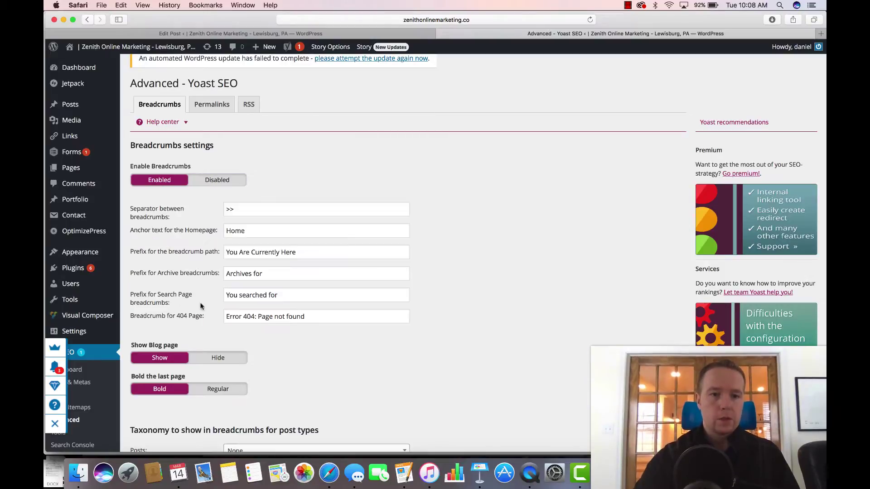
scroll(200, 307, down, 15)
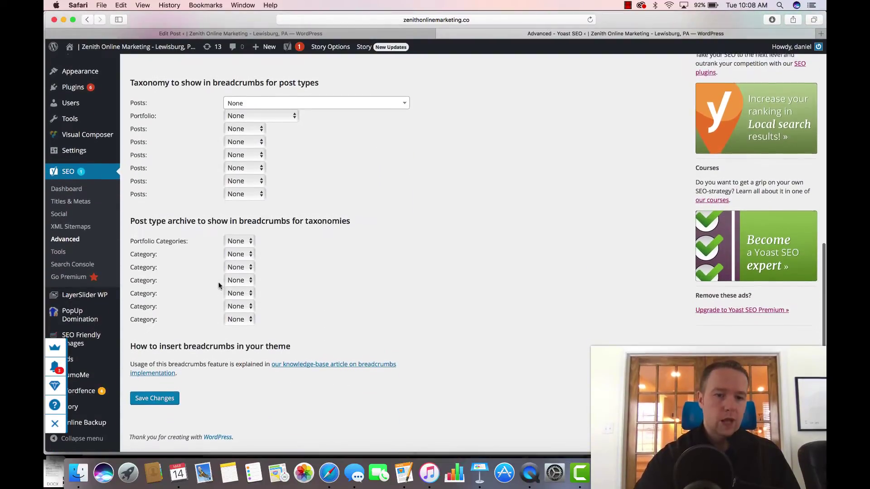
click(155, 402)
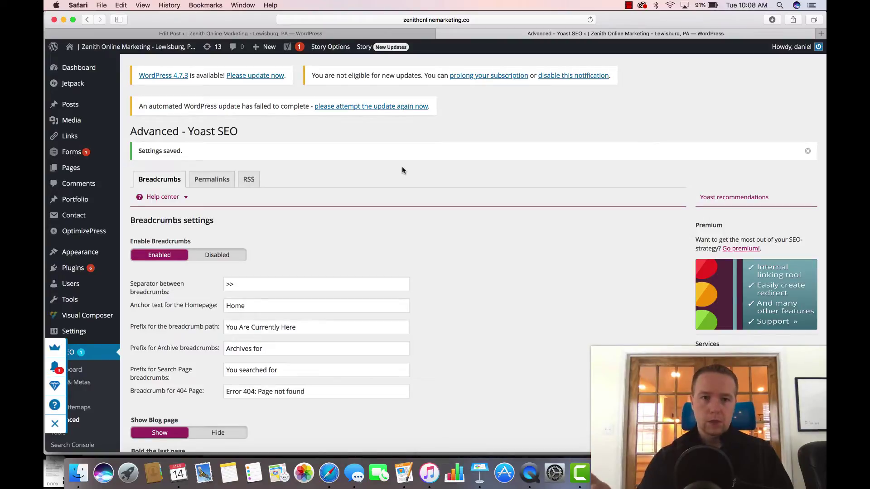
Step: Open the Permalinks settings and review the options for changing URLs and cleaning up permalinks
click(206, 183)
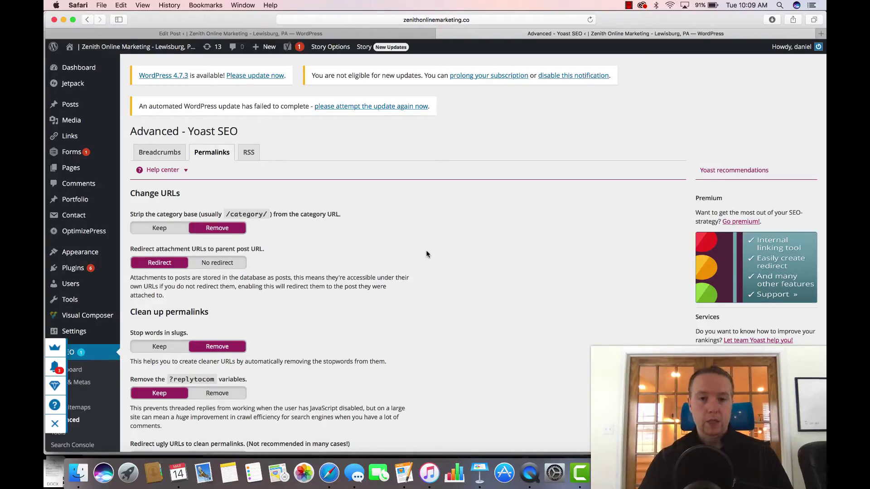
scroll(339, 318, down, 3)
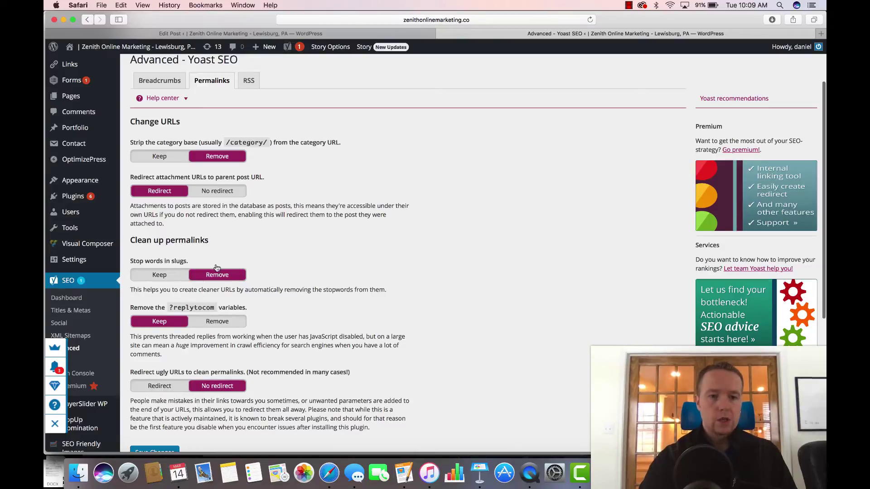
scroll(354, 360, down, 5)
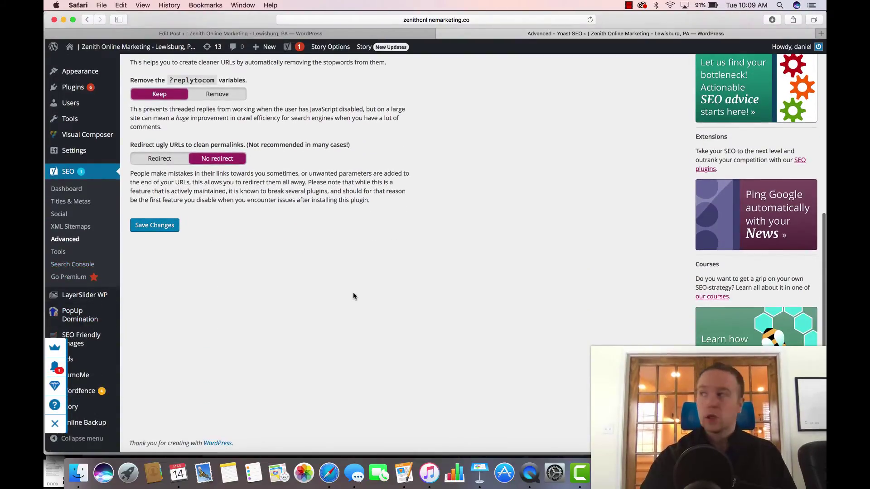
scroll(352, 294, up, 2)
scroll(352, 294, up, 4)
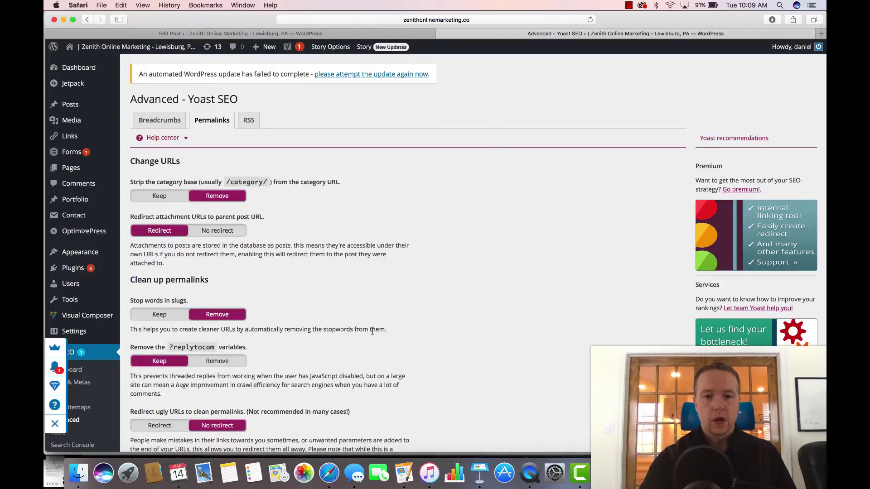
Step: Switch stop words in slugs to Keep, set them back to Remove, and save the permalink settings
click(160, 315)
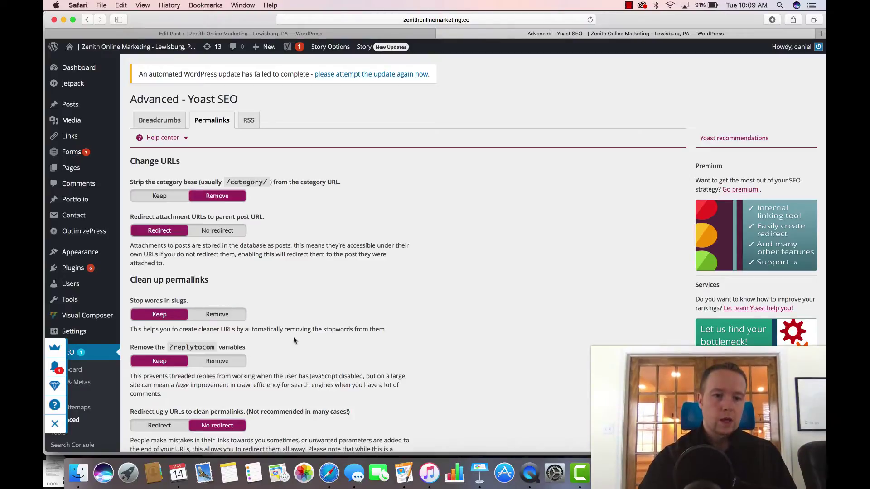
scroll(308, 339, down, 5)
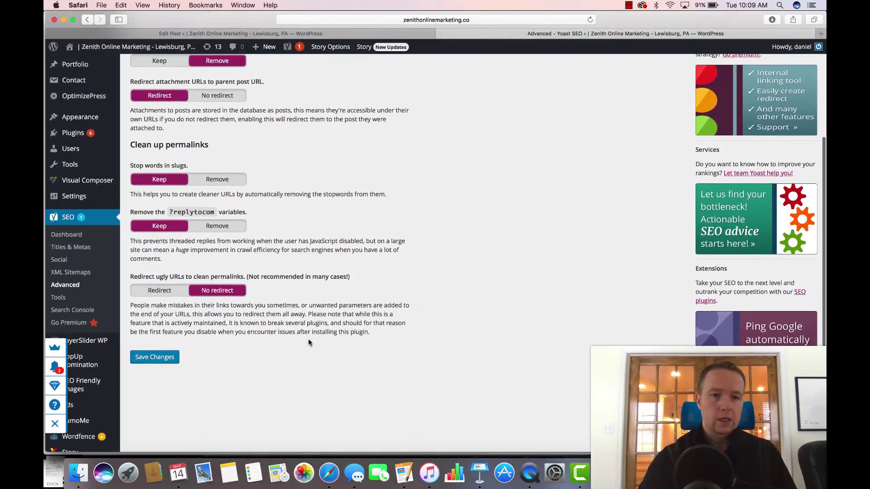
click(217, 179)
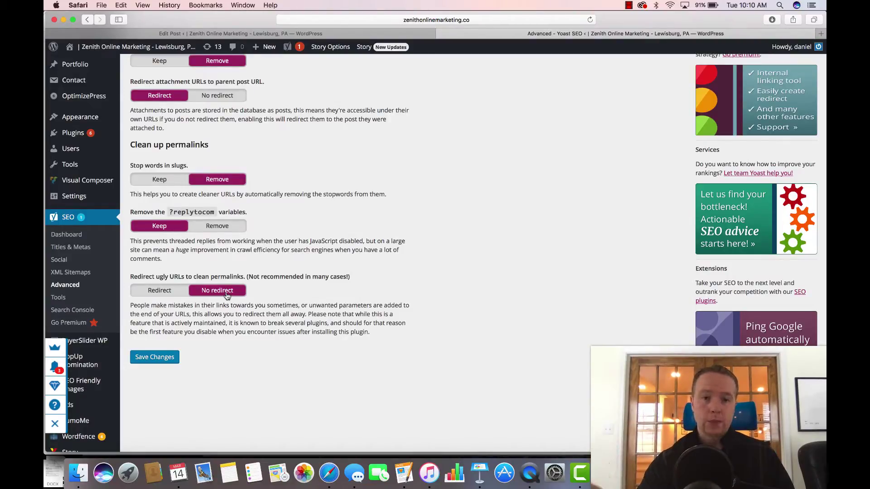
click(154, 359)
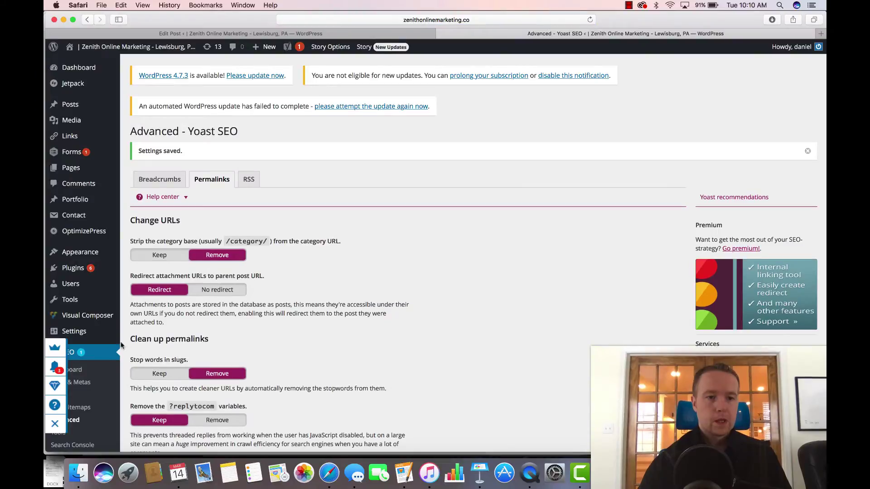
Step: Open the Yoast SEO Tools page and review the bulk editor, file editor, and import and export tools
scroll(106, 355, down, 5)
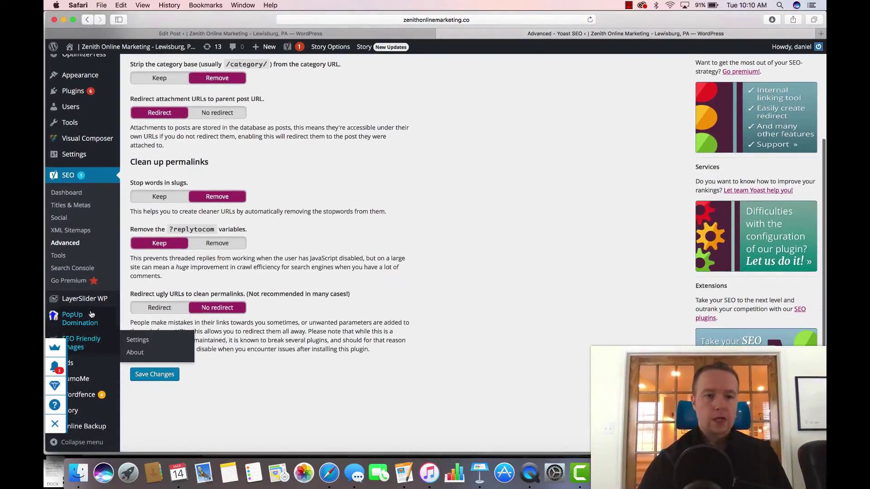
click(65, 257)
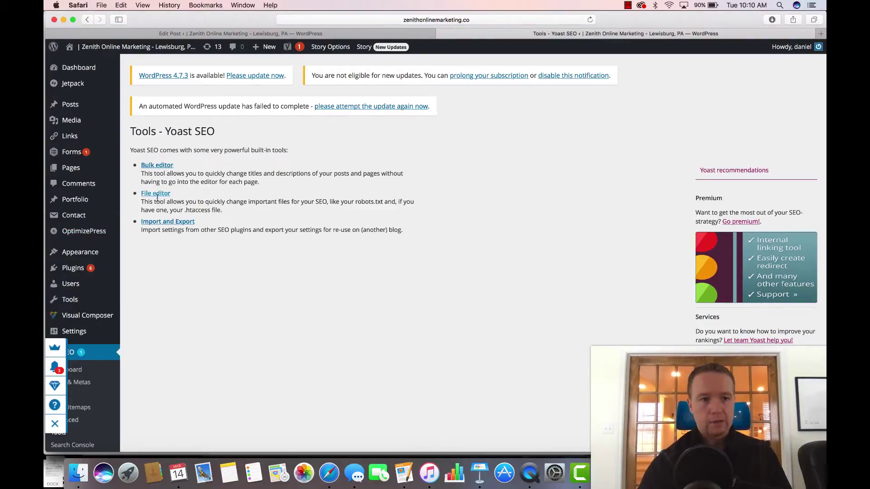
scroll(73, 331, down, 5)
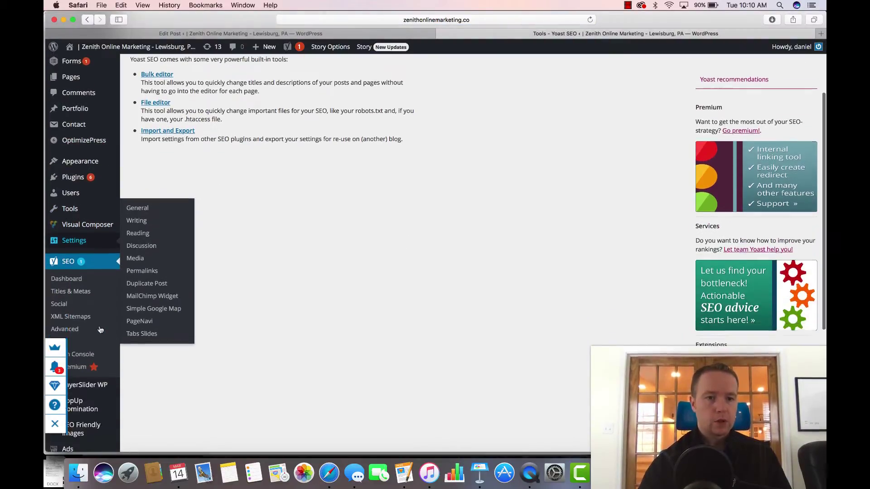
scroll(78, 312, down, 3)
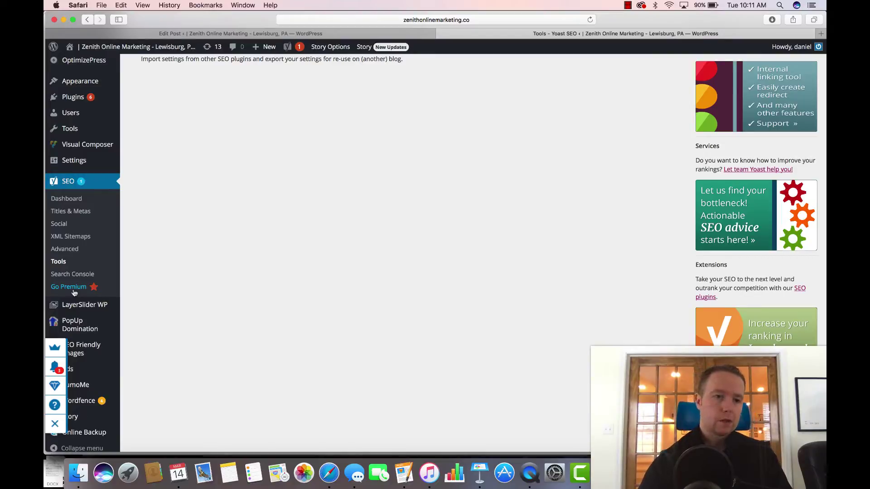
Step: Open the Yoast SEO dashboard and review its notifications and the Security, Company Info, Features and General settings
click(72, 201)
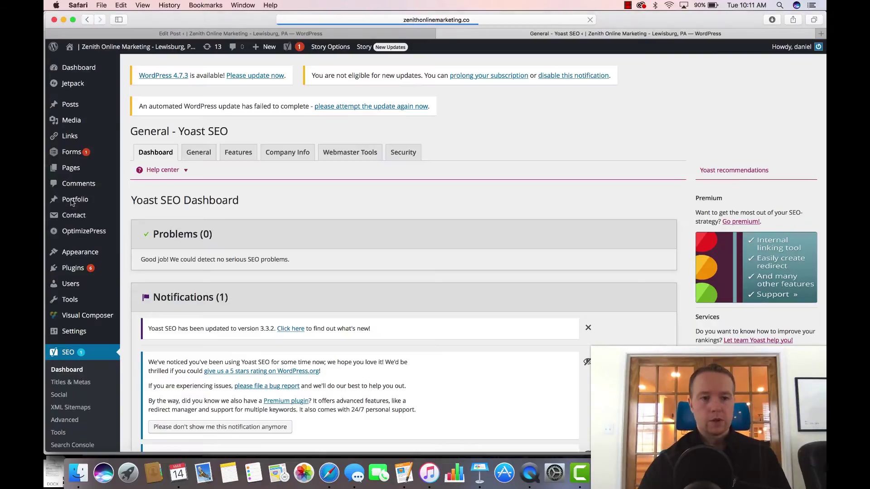
scroll(392, 281, down, 3)
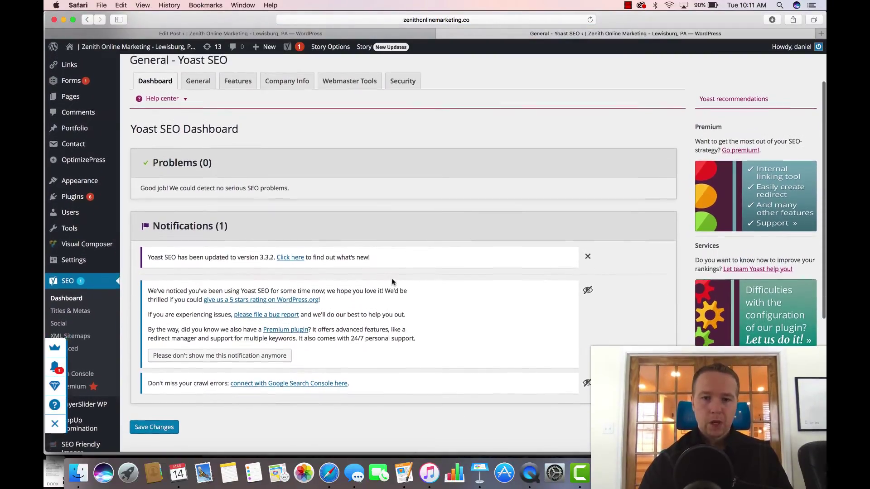
scroll(362, 182, up, 2)
click(400, 105)
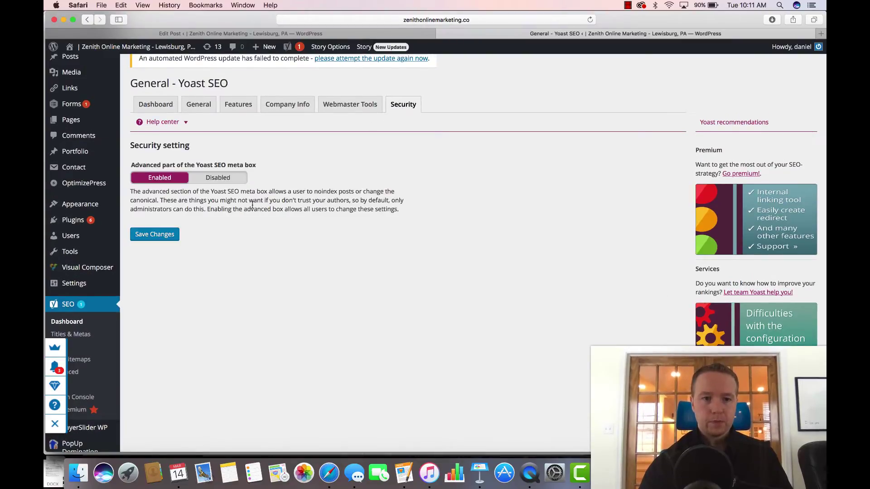
click(285, 105)
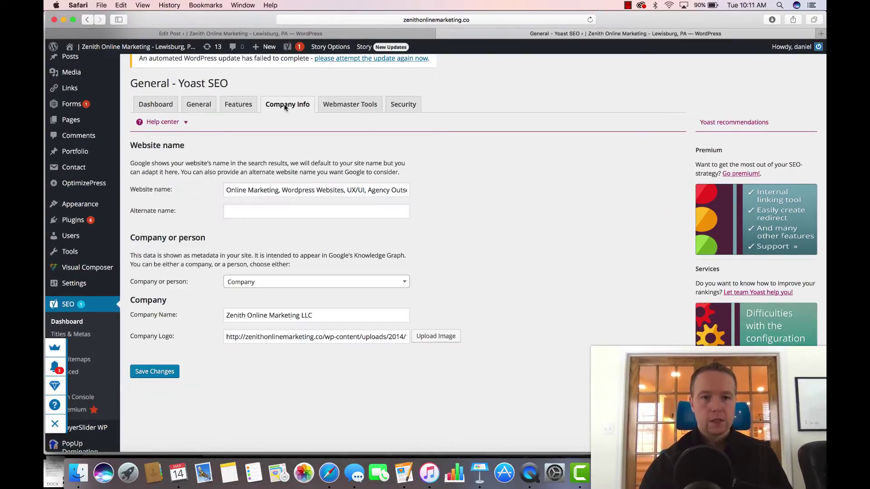
click(232, 108)
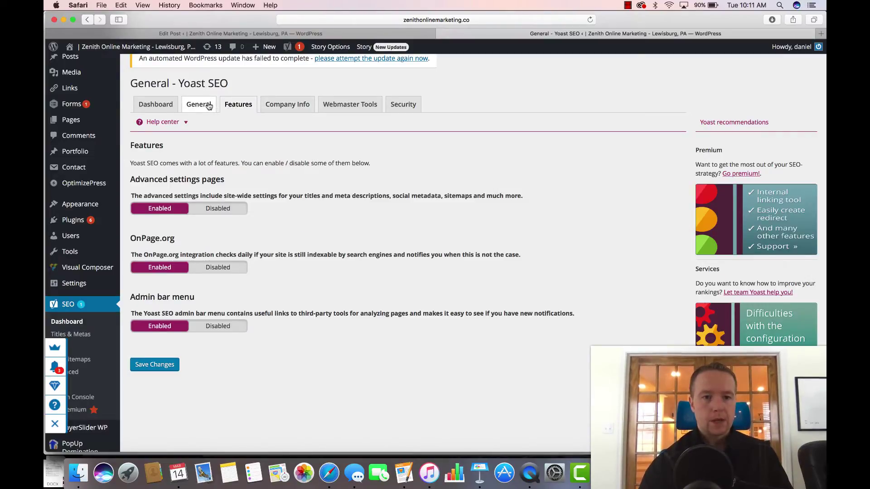
click(209, 106)
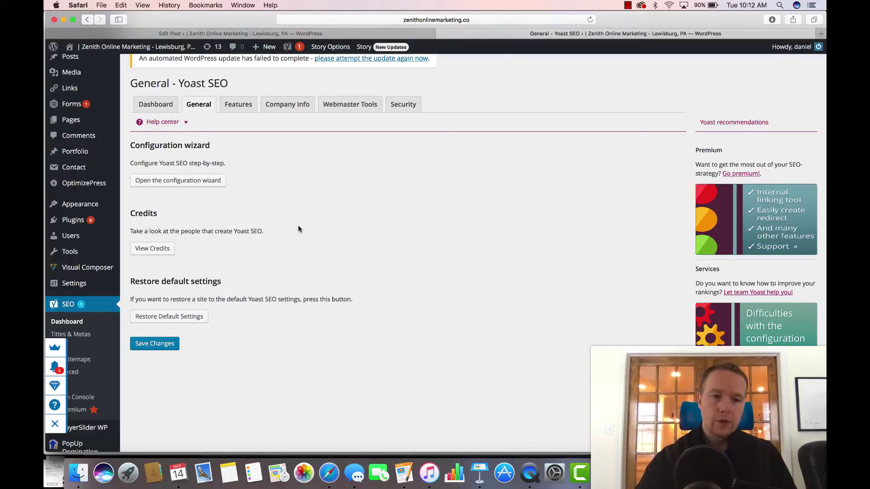
mouse_move(70, 223)
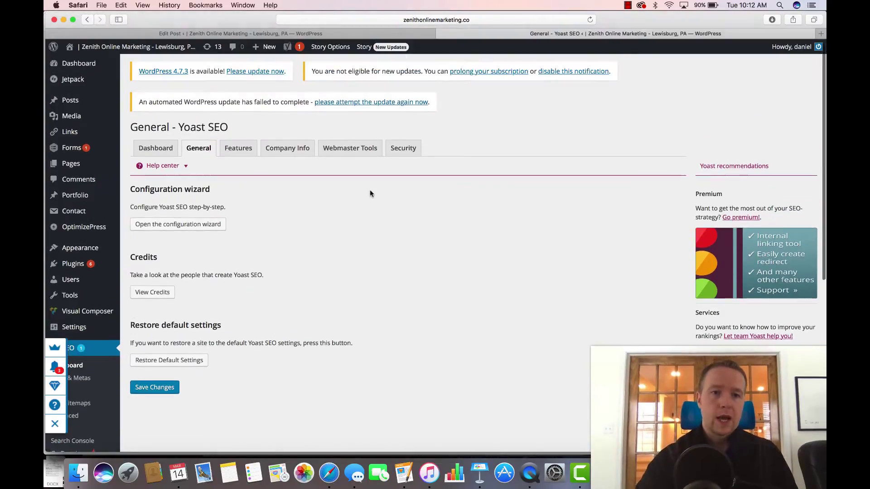
scroll(368, 191, down, 3)
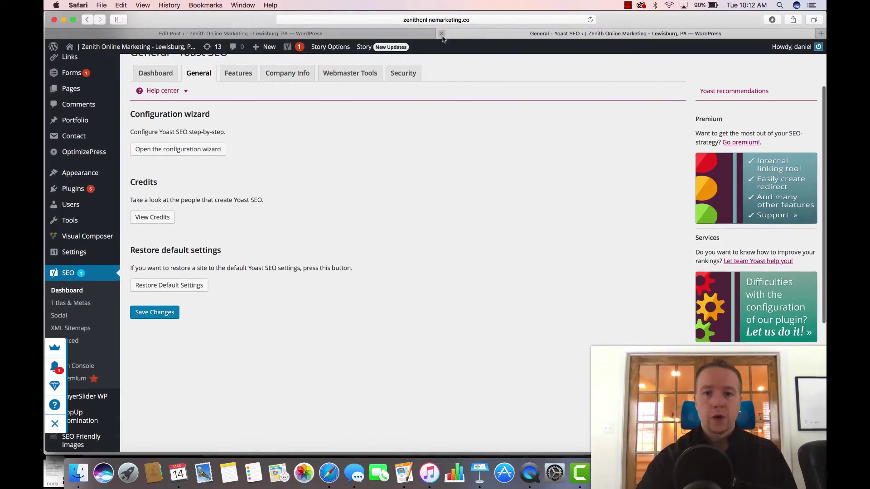
Step: Close the Yoast settings page and go to the Yoast SEO section of the "4 Website Secrets" post
click(441, 34)
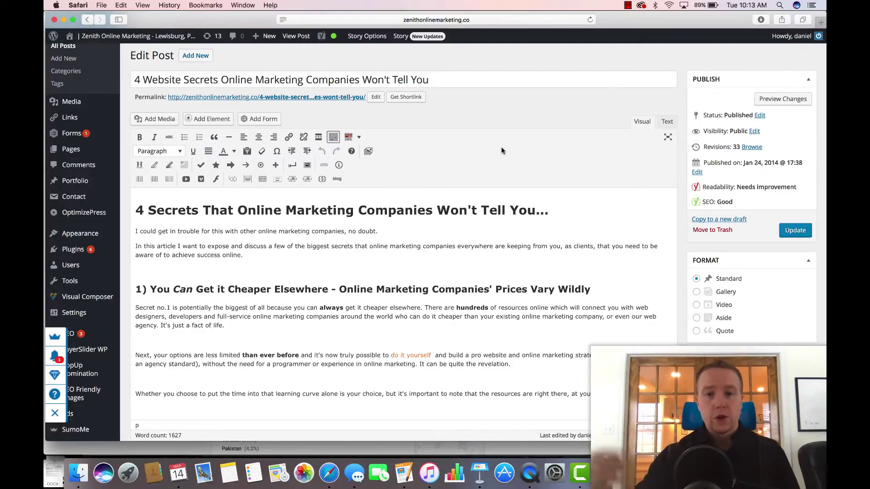
scroll(724, 283, down, 10)
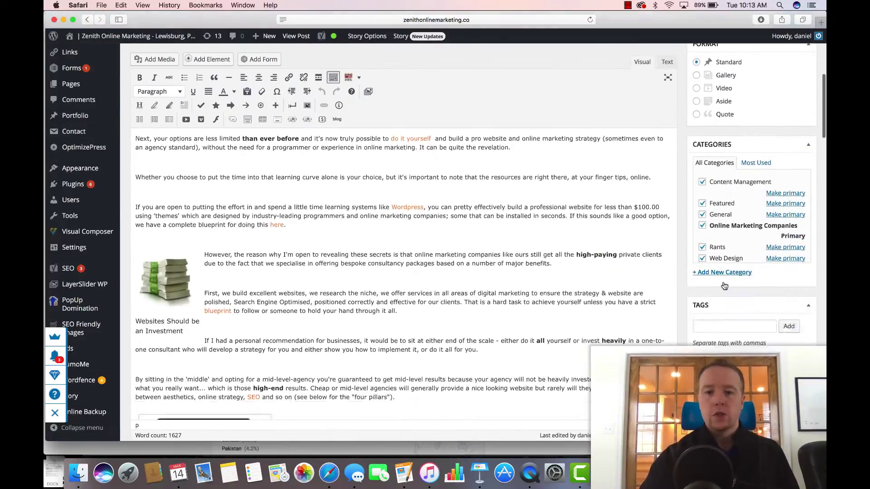
scroll(725, 286, down, 15)
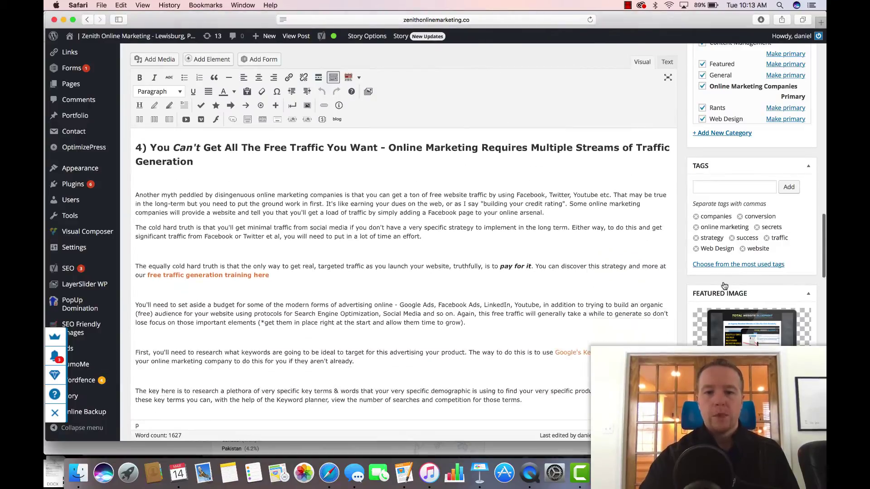
scroll(725, 285, down, 4)
scroll(724, 286, down, 10)
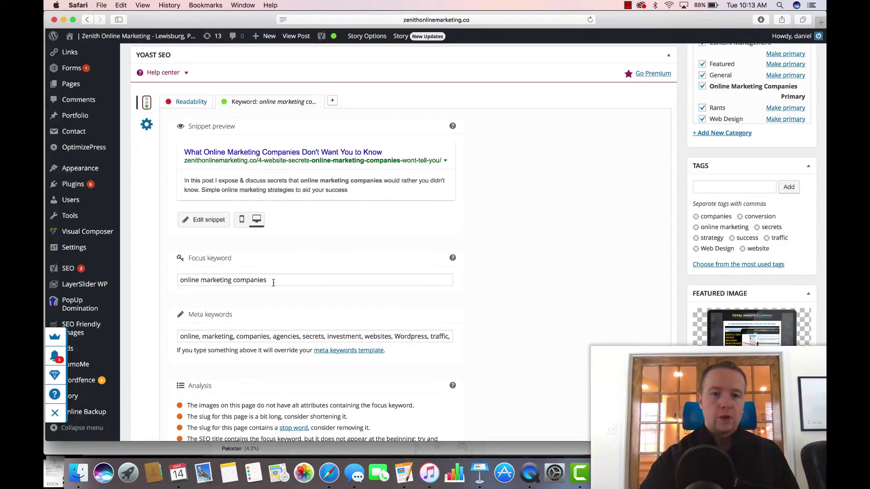
Step: Examine the post's focus keyword, meta keywords and snippet preview in the Yoast SEO section
drag(273, 283, 179, 273)
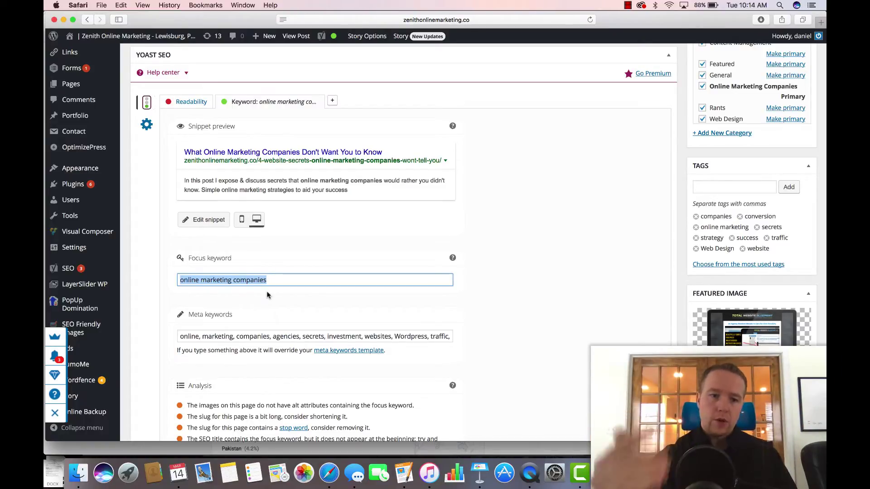
scroll(267, 295, down, 2)
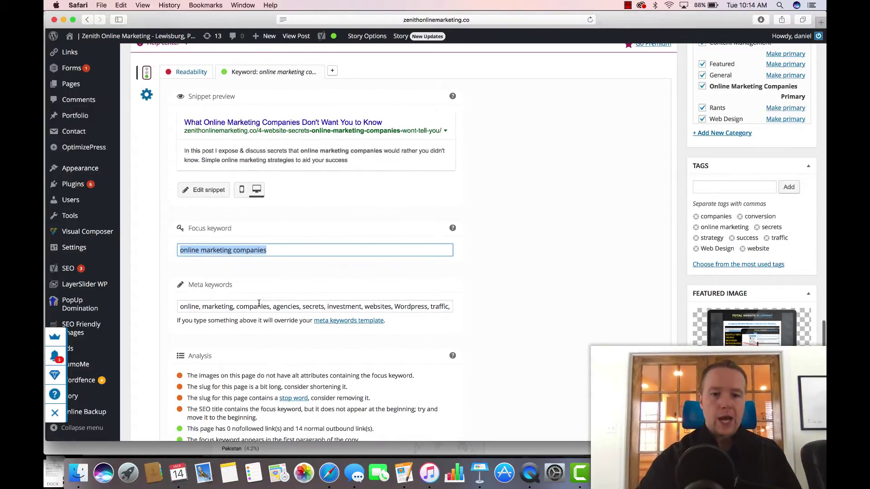
triple_click(259, 304)
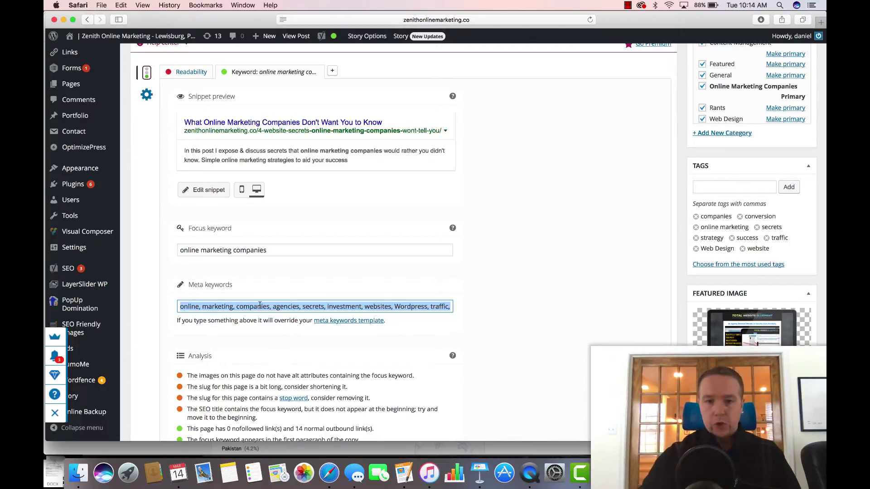
click(531, 292)
scroll(531, 292, up, 1)
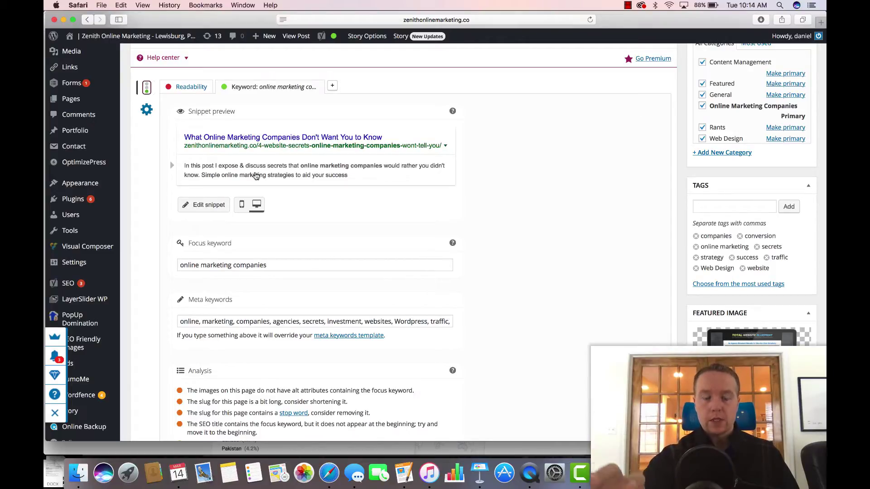
Step: Open the snippet editor and extend the end of the SEO title with "About Websites in 2017"
click(203, 207)
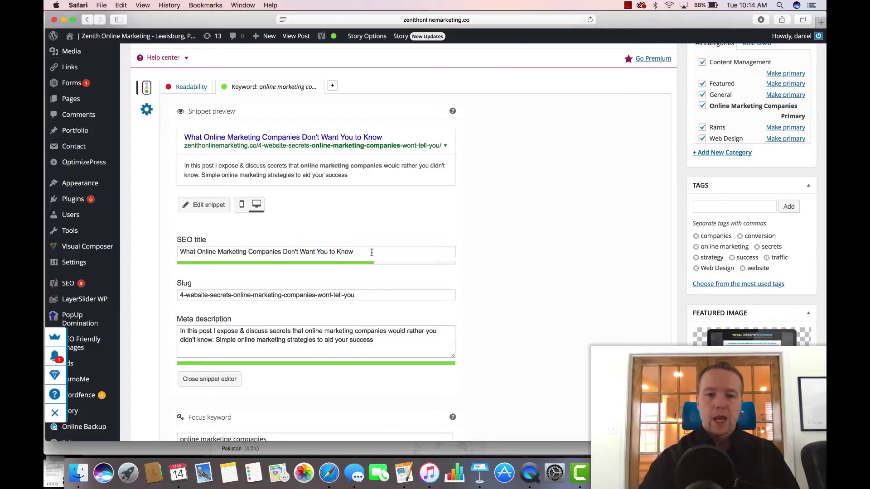
drag(371, 253, 329, 253)
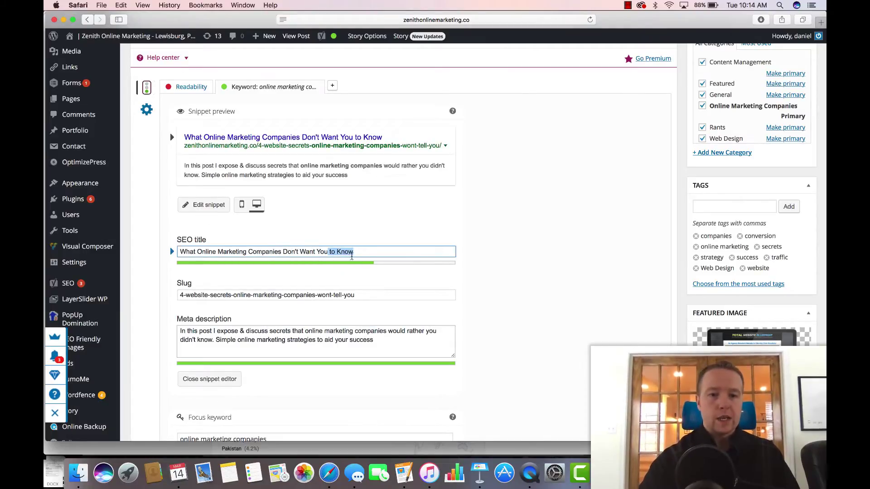
click(361, 252)
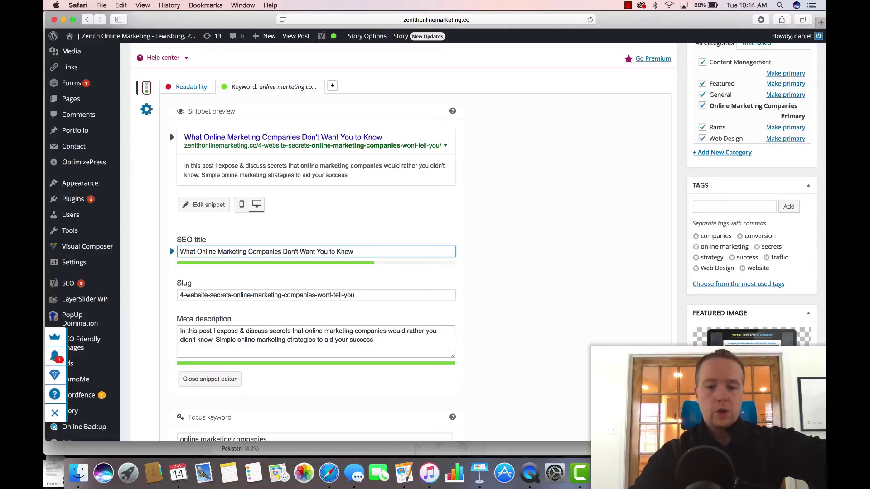
text(About )
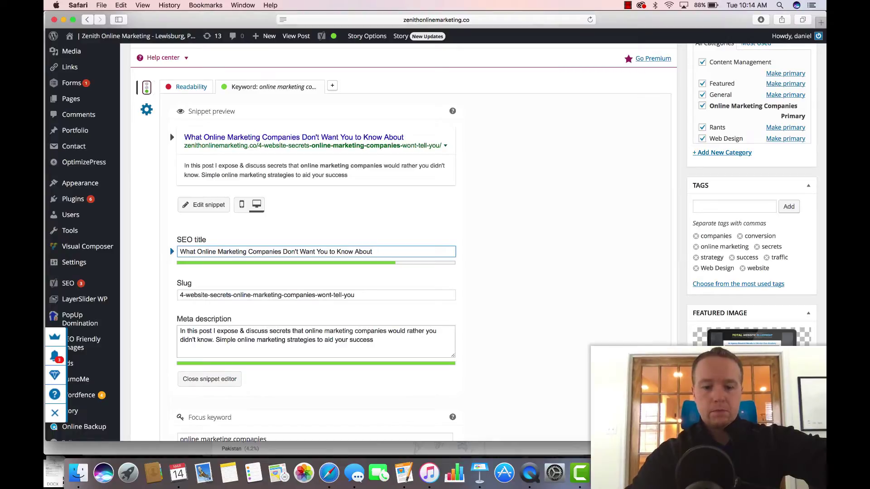
text(Websites)
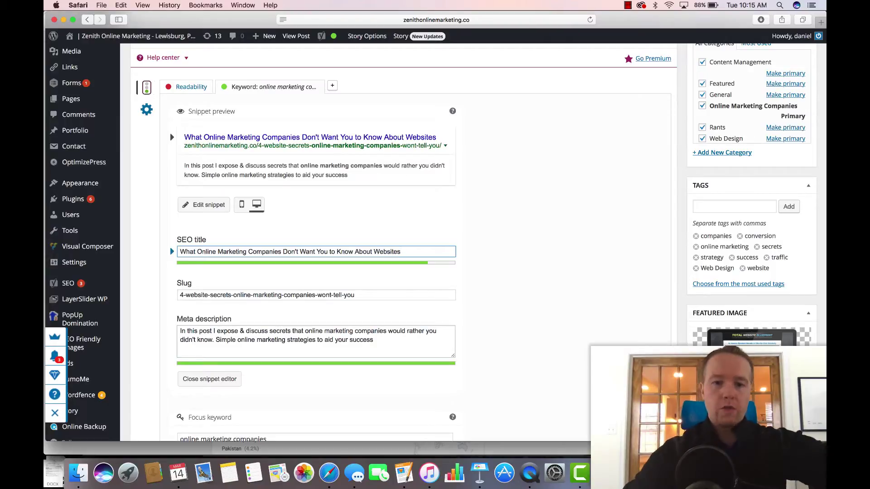
text(in 2017)
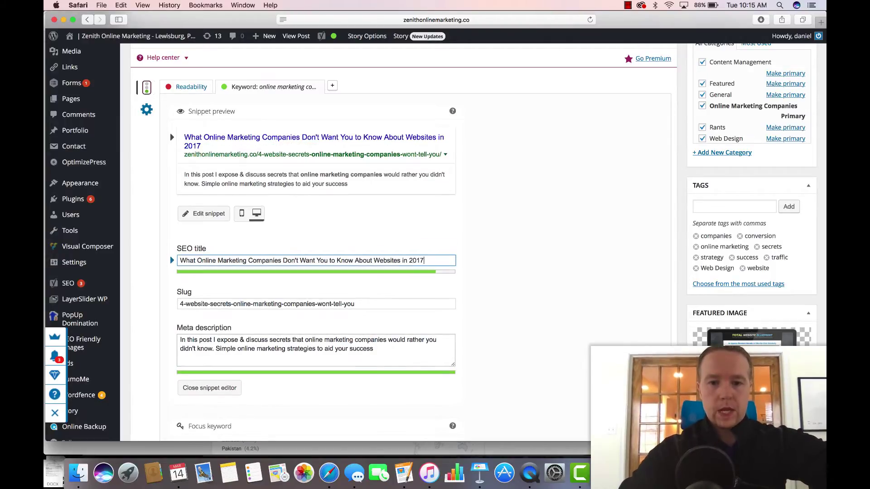
Step: Append "and Moving Beyond For Many Years to Come and so on and so forth and so on and so forth" to the SEO title
text( an)
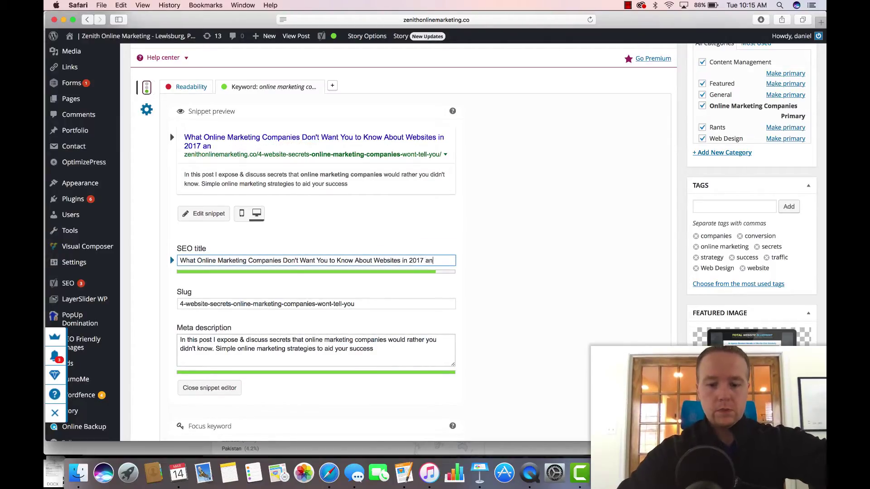
text(d Moving)
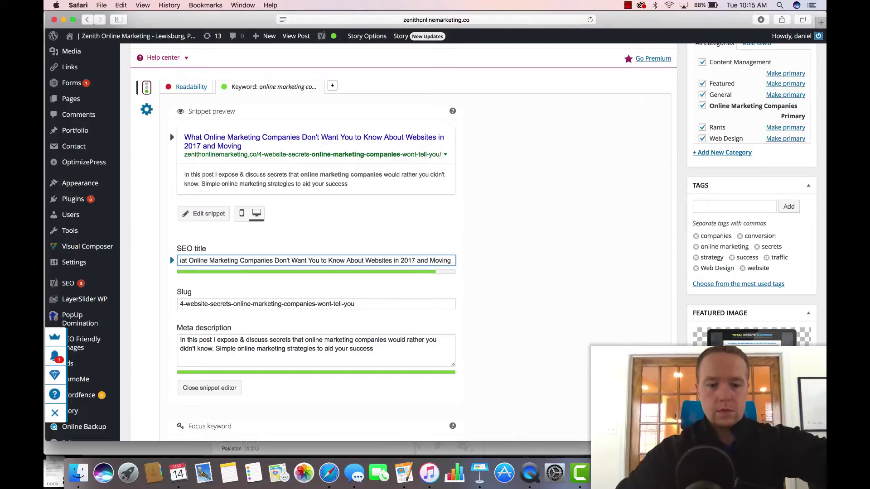
text( Beyond)
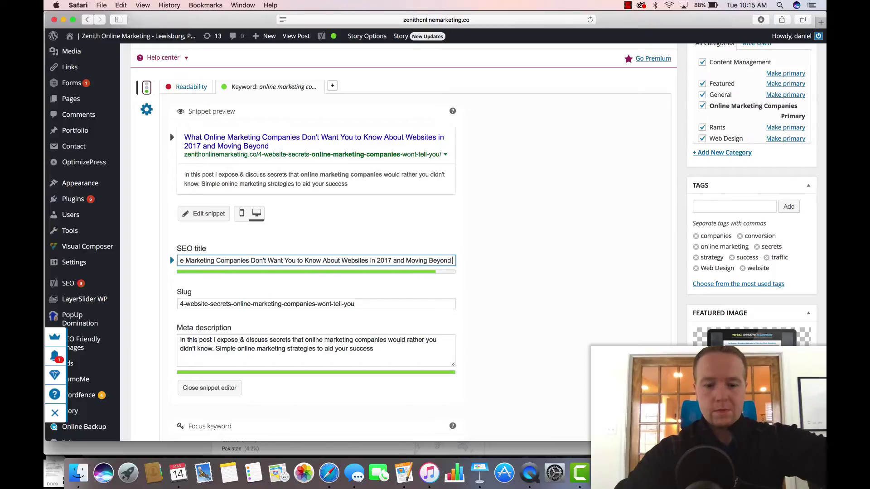
text( For Many)
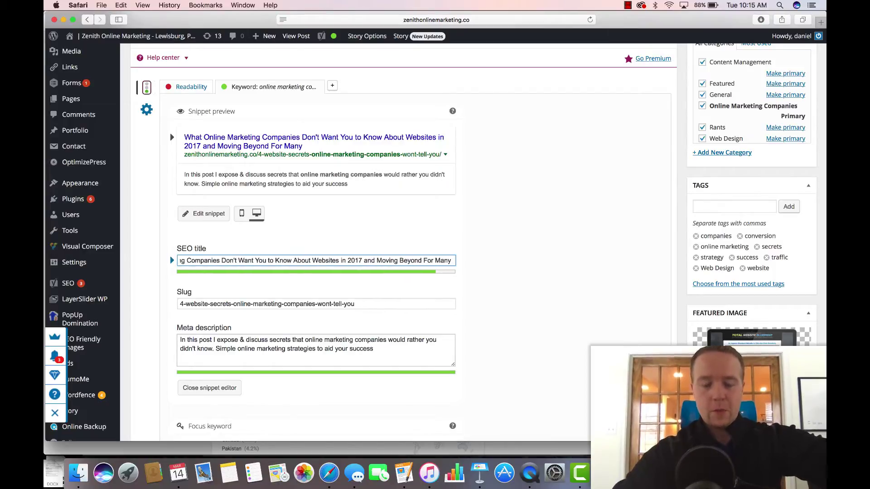
text( Years)
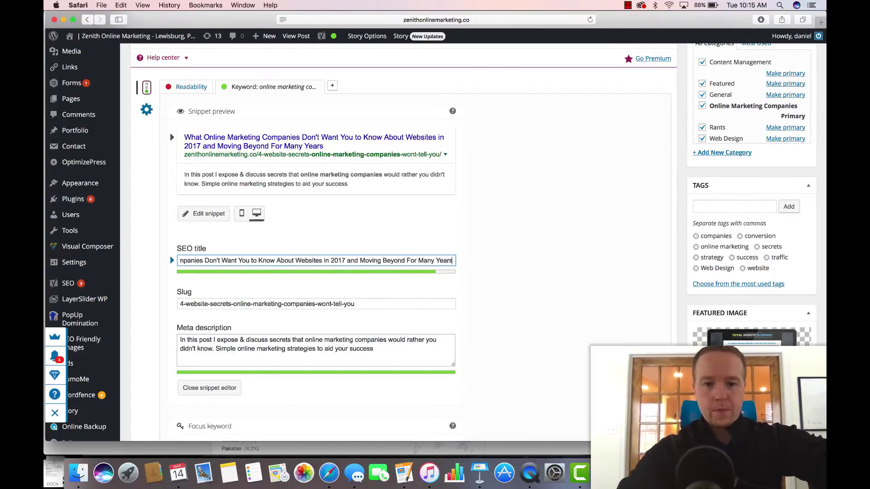
text( to Come)
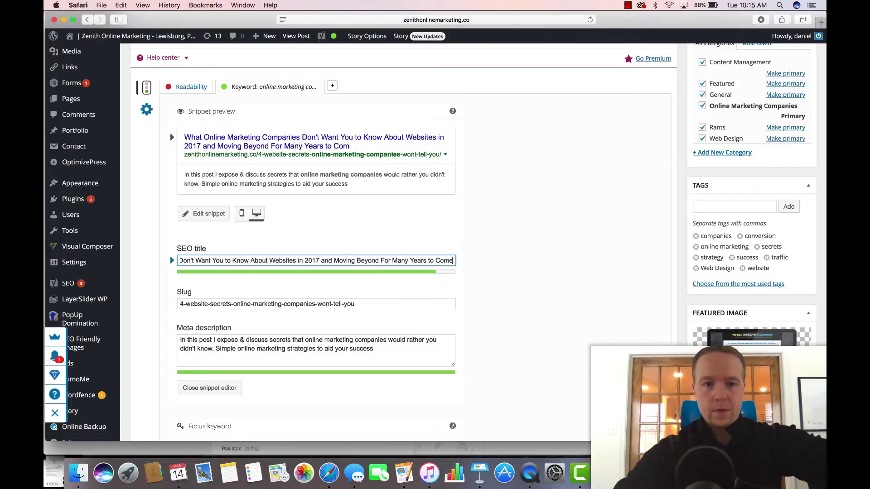
text( and so on)
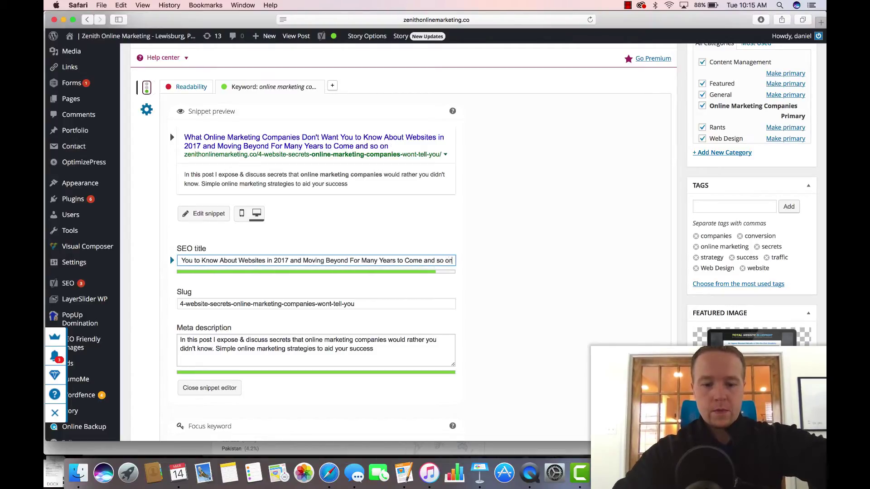
text( and so forth and)
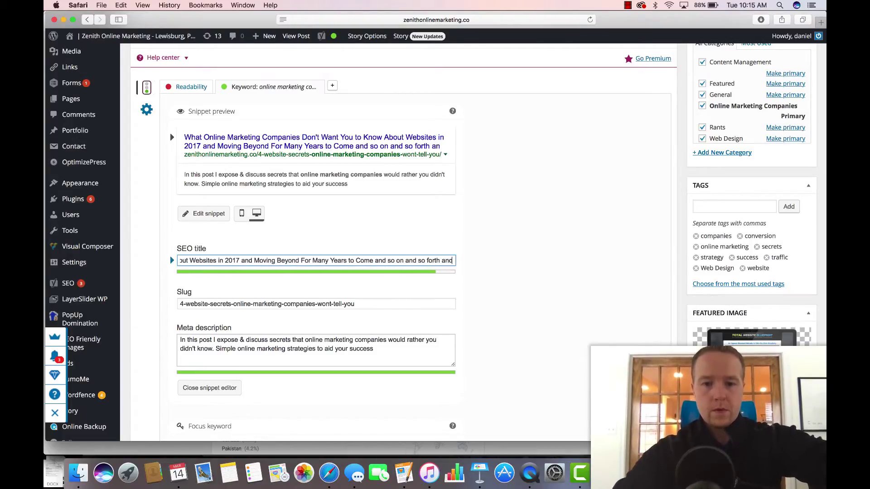
text( so on)
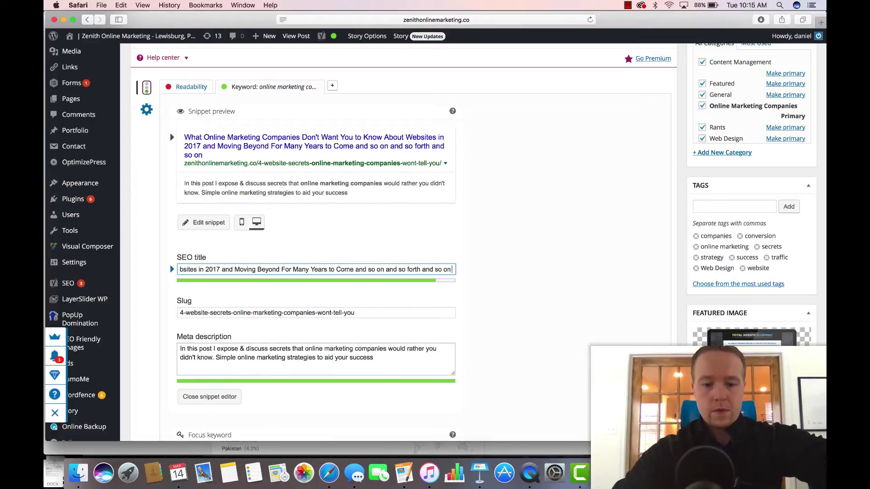
text( and )
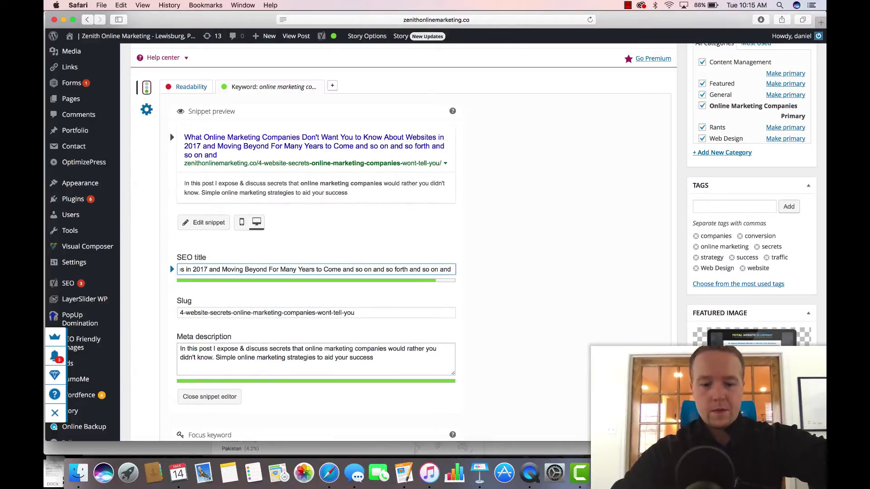
text(so forth)
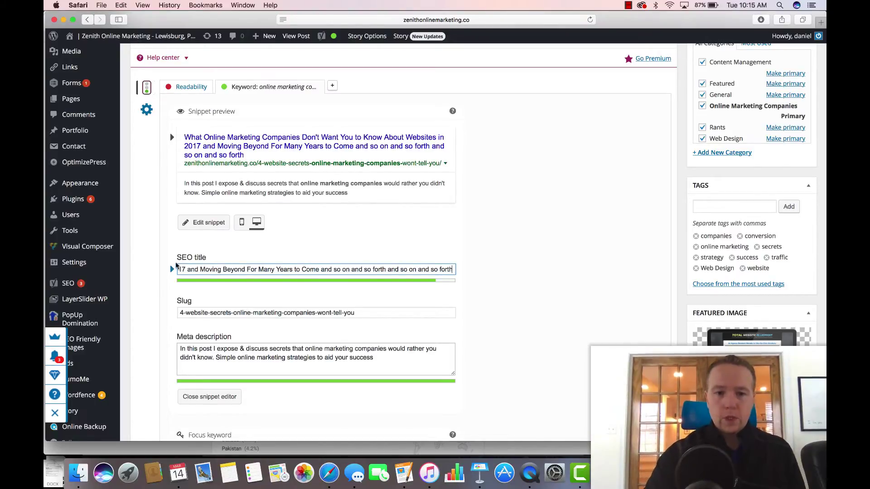
Step: Compare the focus keyword "online marketing companies" with the wording of the post's slug
scroll(427, 274, down, 5)
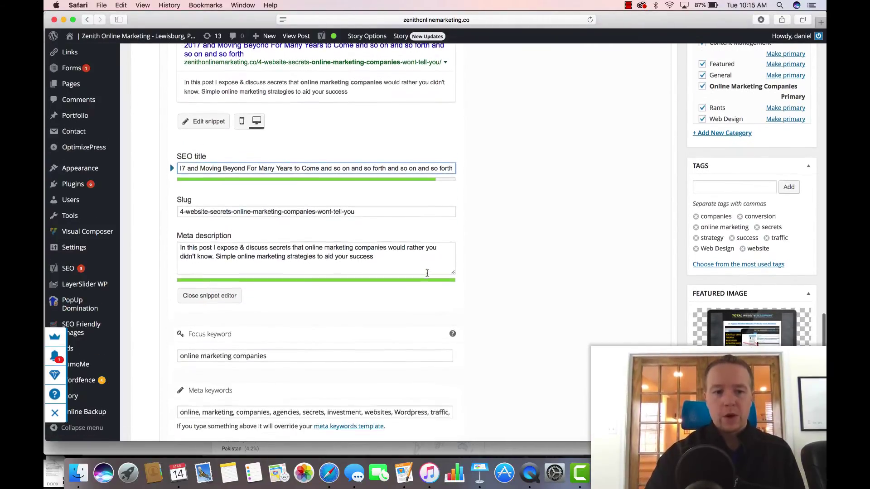
double_click(237, 320)
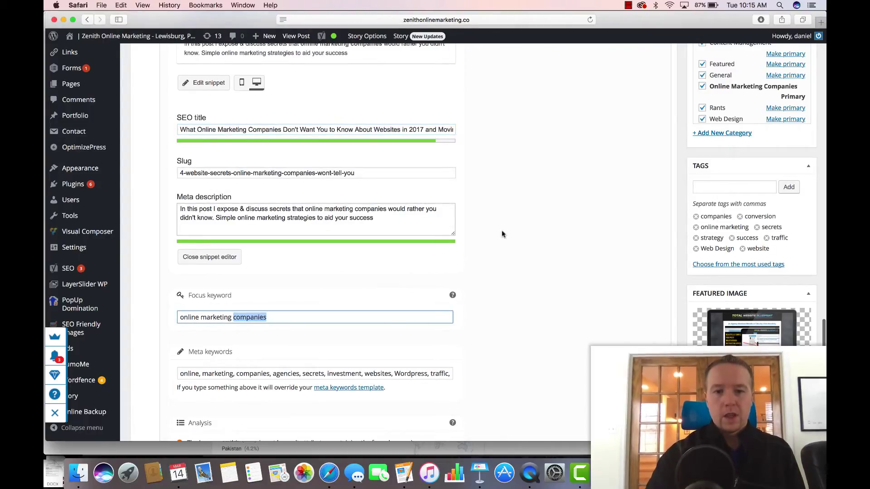
scroll(547, 189, up, 4)
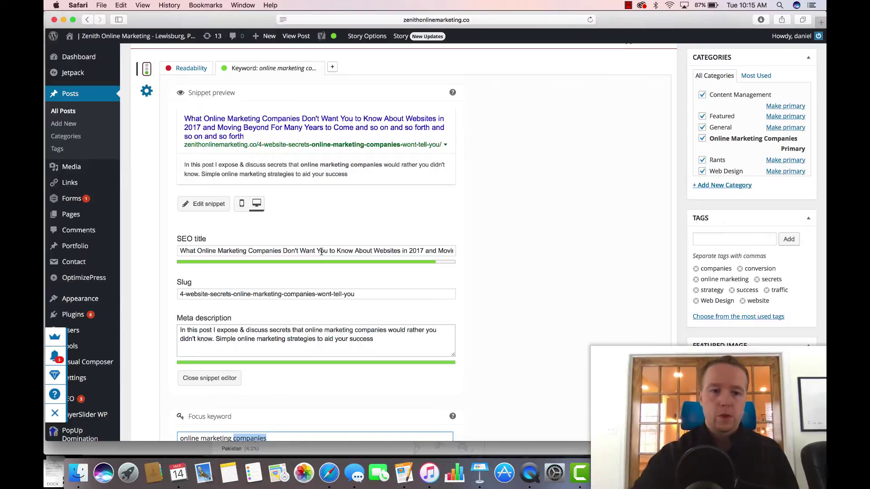
click(361, 295)
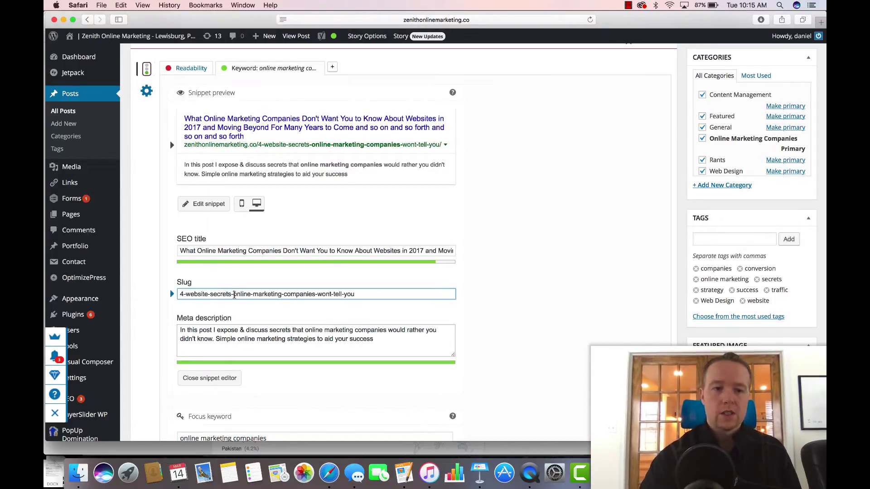
drag(234, 295, 180, 294)
drag(234, 294, 316, 295)
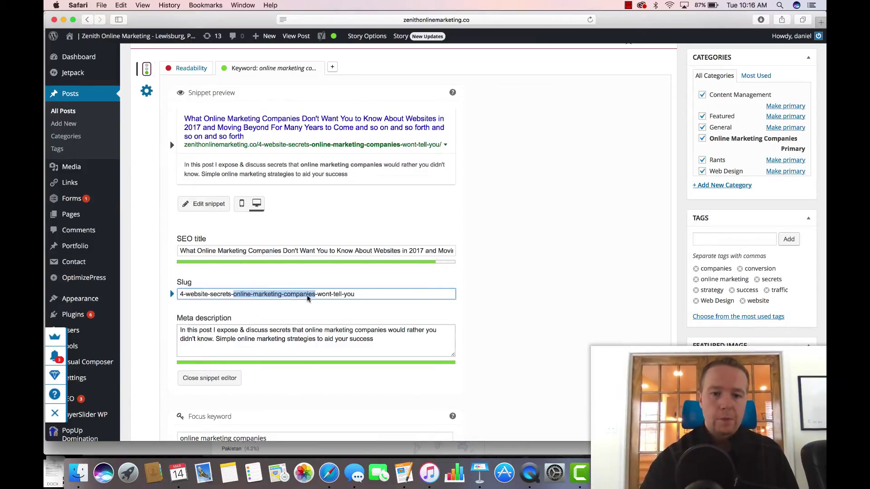
scroll(308, 380, down, 3)
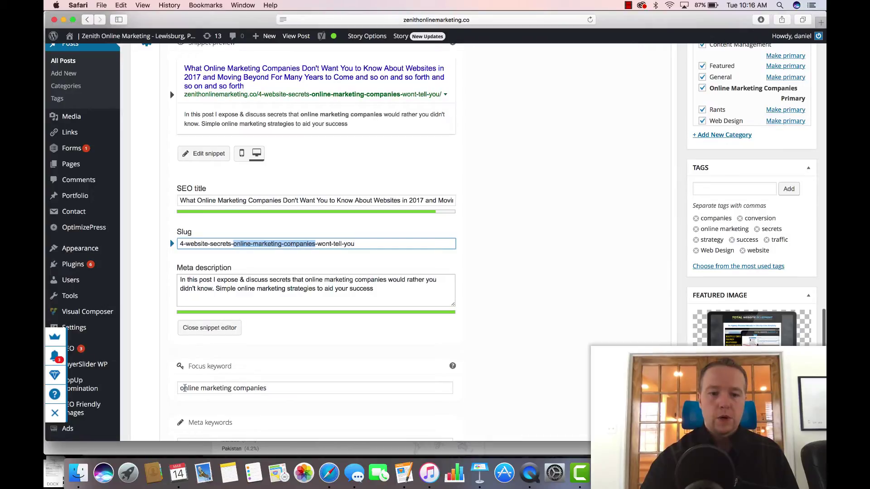
click(318, 349)
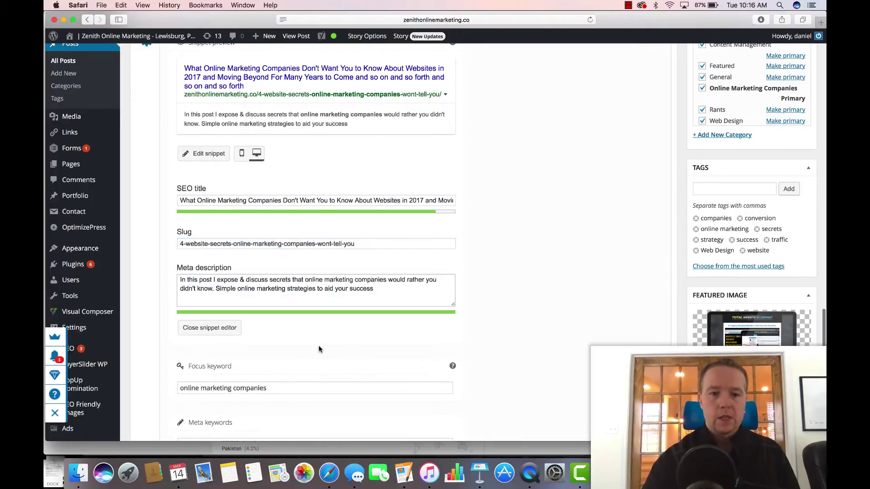
Step: Examine how the focus keyword is used in the SEO title and the meta description
click(254, 245)
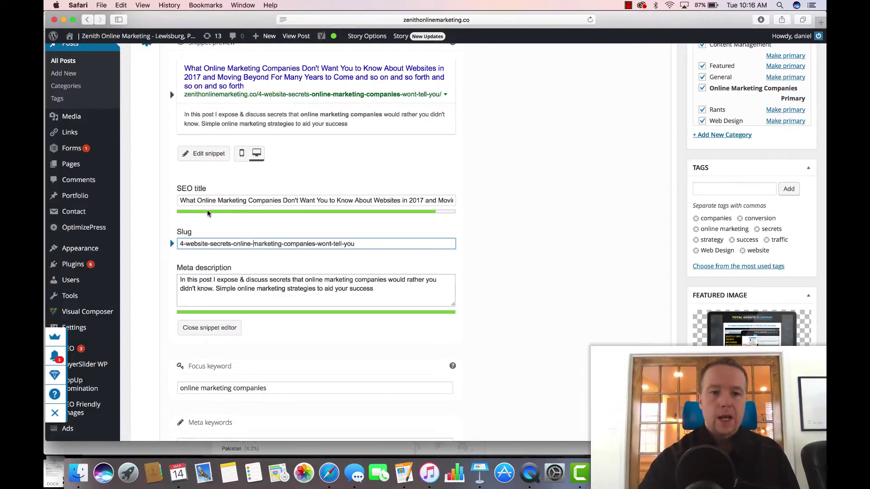
click(197, 199)
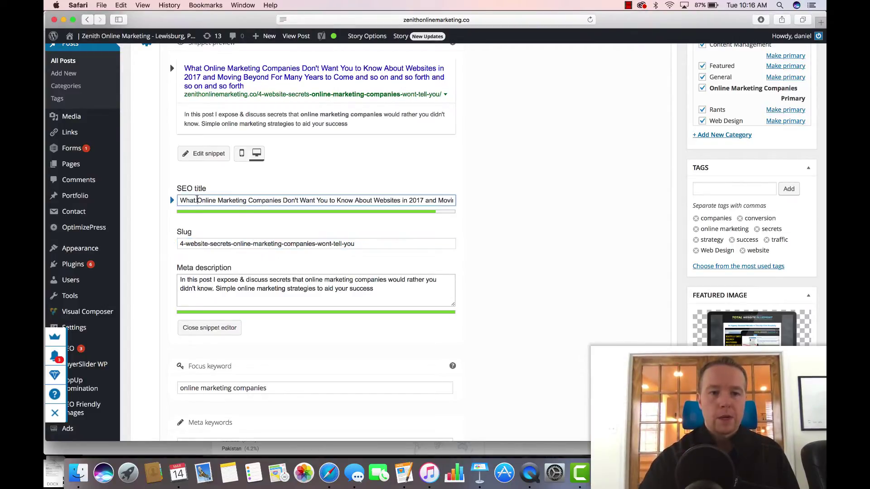
drag(213, 200, 271, 200)
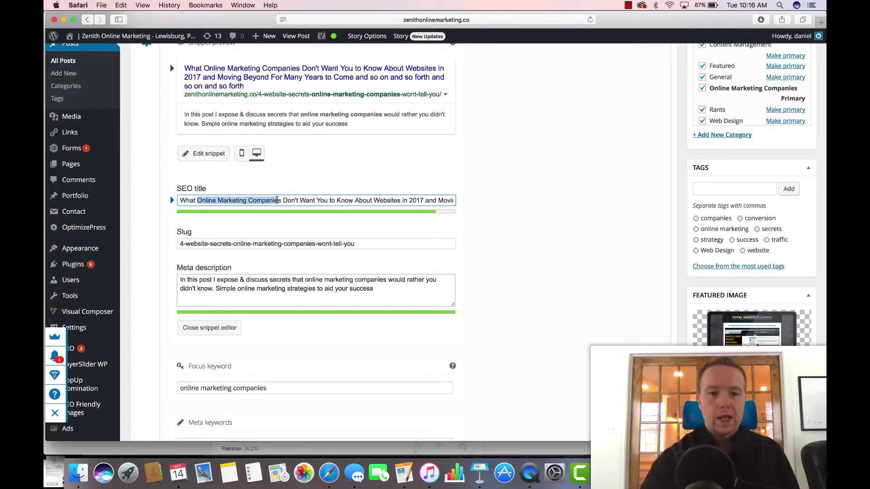
click(341, 285)
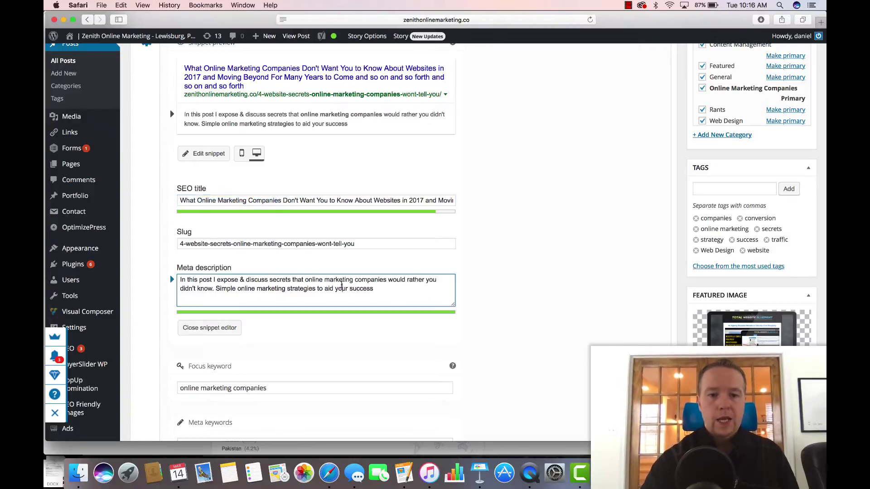
drag(304, 280, 382, 281)
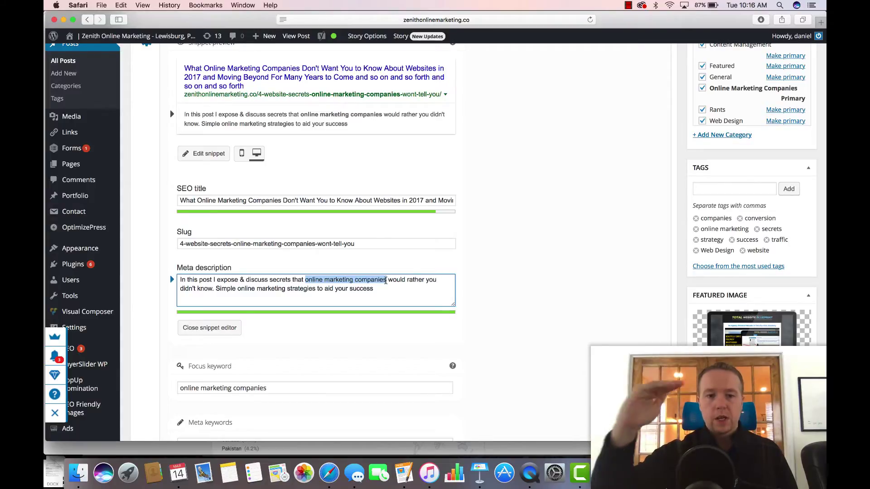
scroll(385, 281, down, 5)
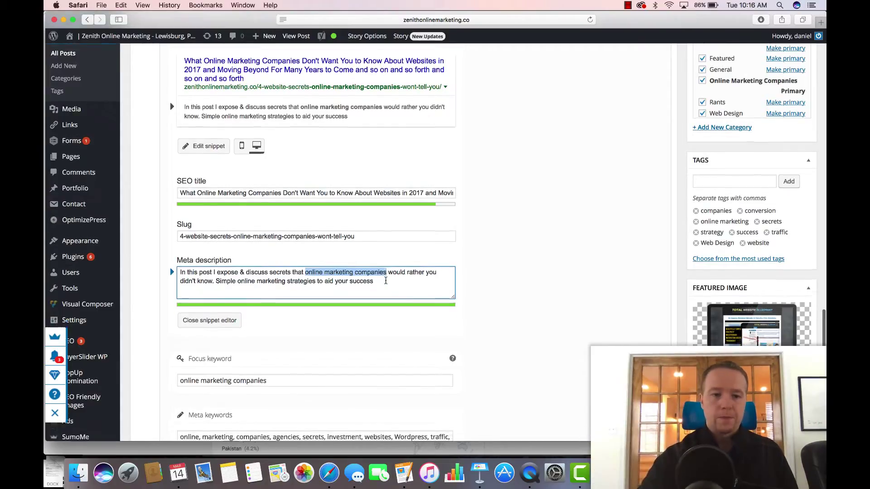
scroll(385, 281, up, 10)
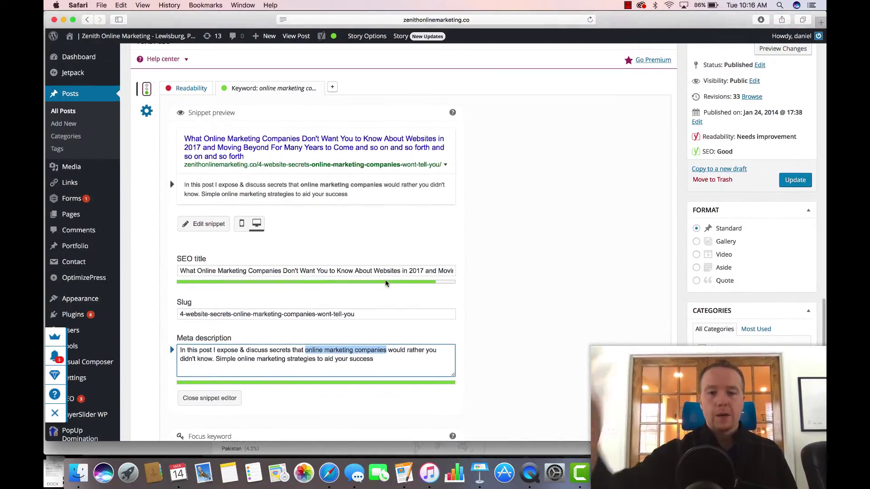
click(547, 249)
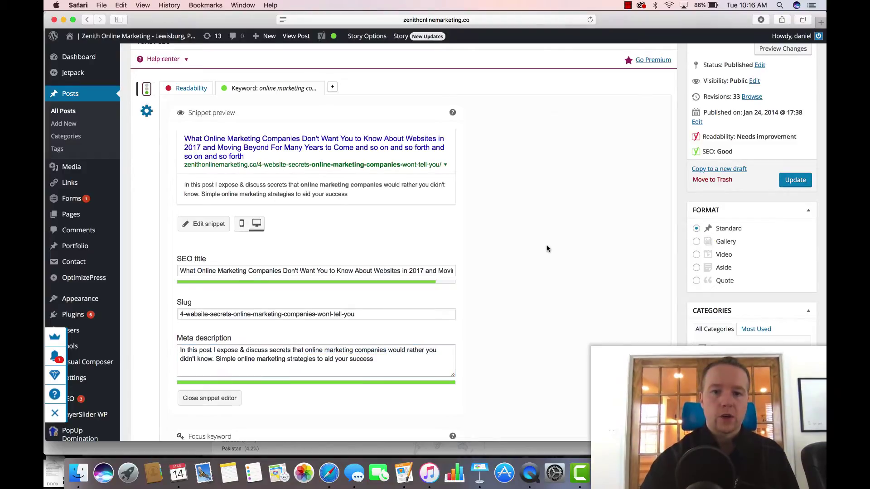
Step: Go back through the post's body text to its opening heading and first paragraphs
scroll(545, 246, up, 5)
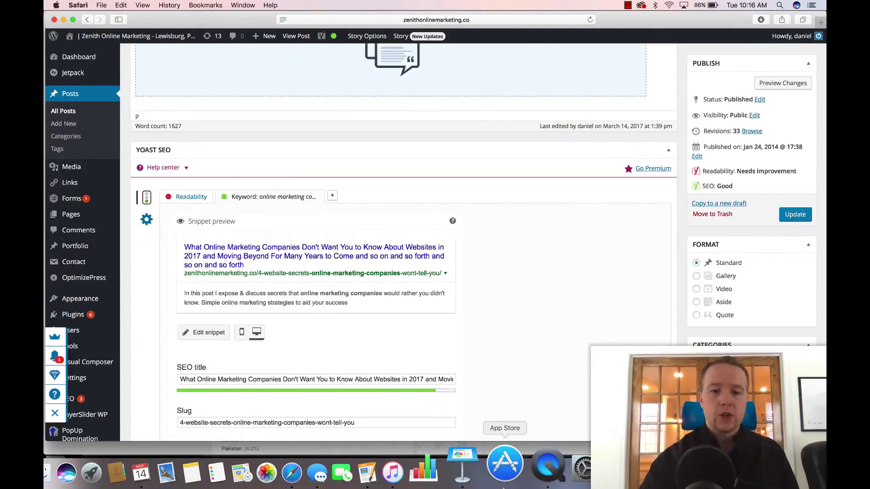
scroll(560, 294, down, 2)
scroll(560, 293, up, 20)
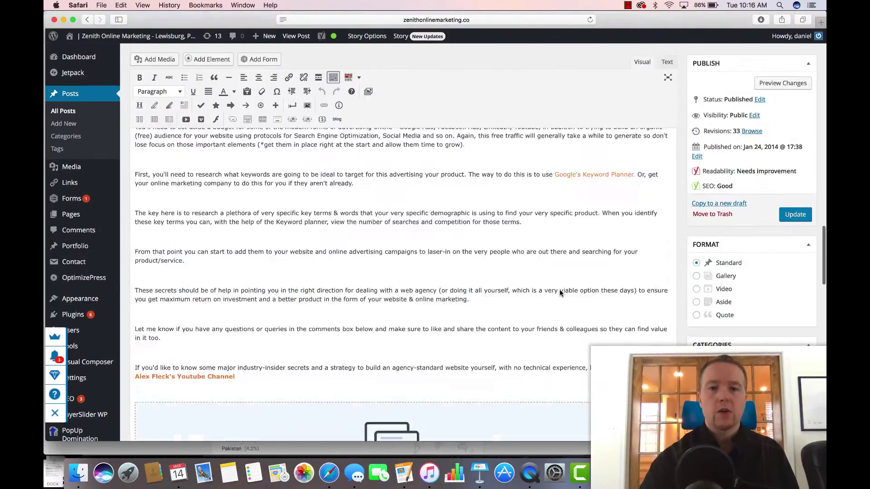
scroll(560, 293, up, 10)
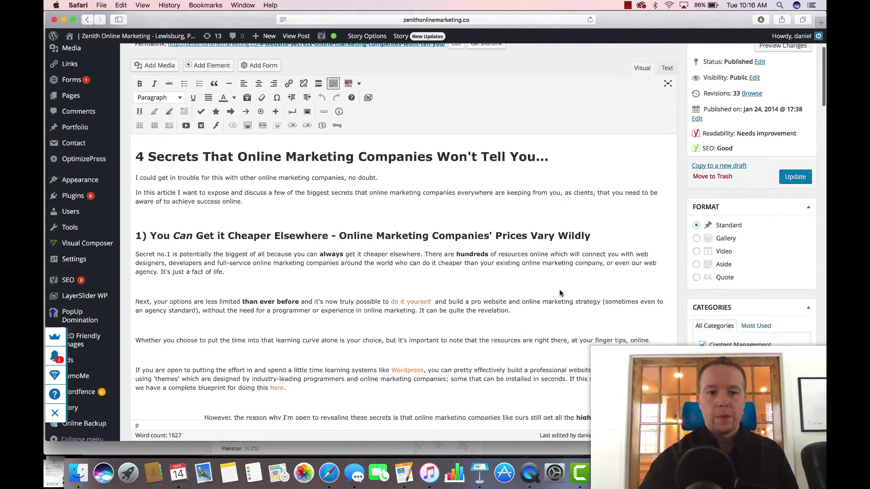
Step: Check the phrase "Online Marketing Companies" in the post title and open the permalink slug for editing
scroll(560, 294, down, 3)
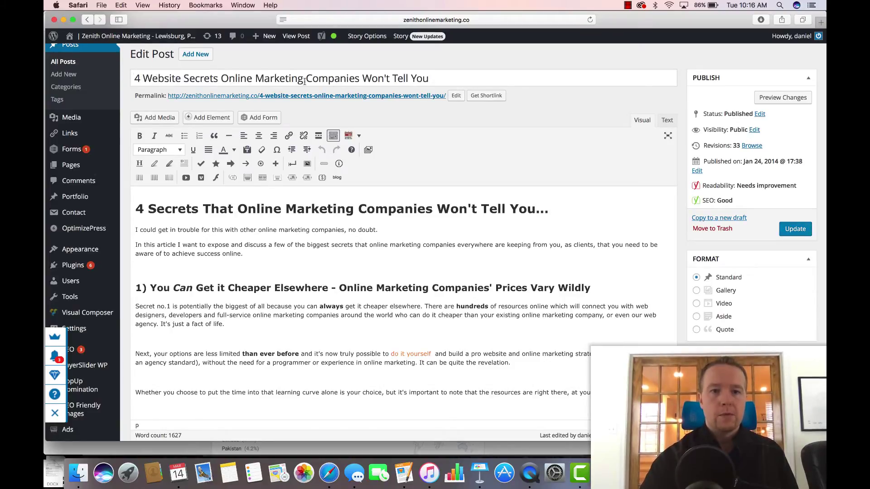
drag(360, 79, 222, 73)
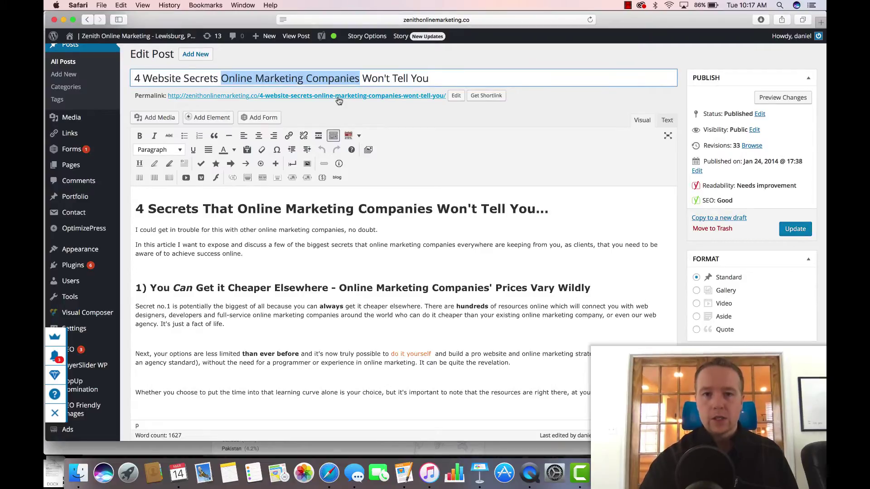
click(457, 97)
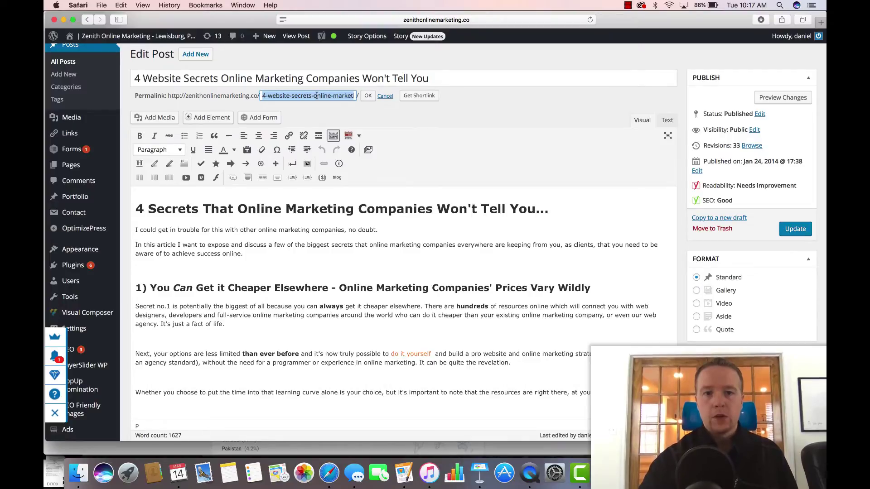
click(376, 111)
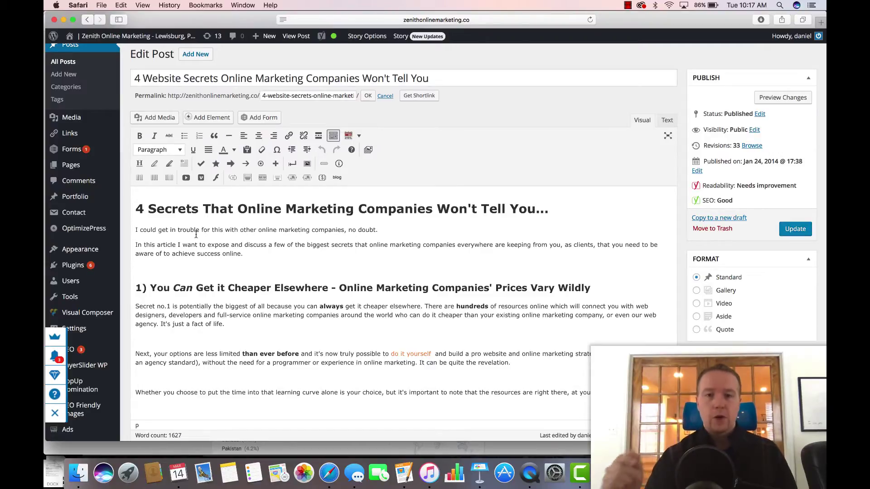
Step: Check which heading level is applied to the post's opening heading and view the available paragraph formats
scroll(196, 235, down, 3)
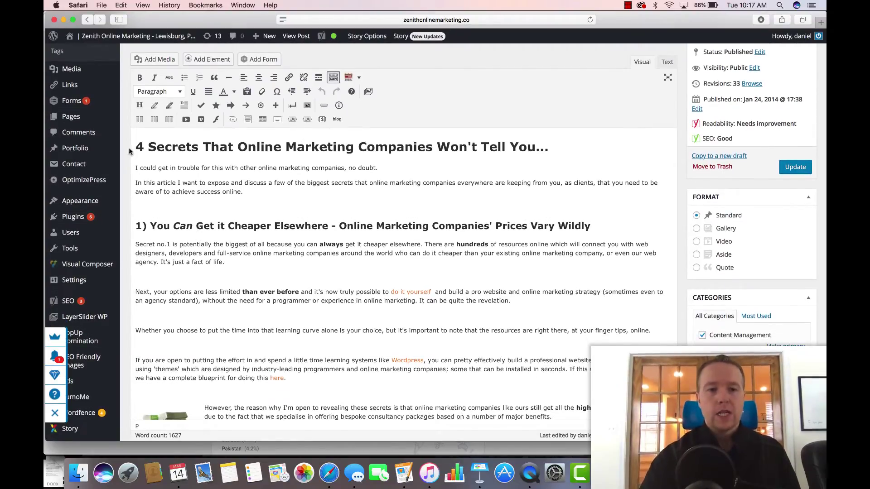
click(157, 147)
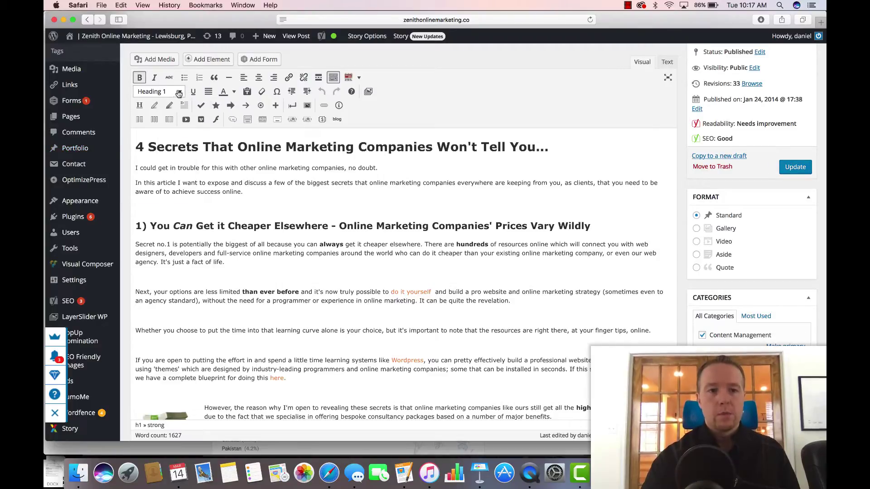
click(177, 93)
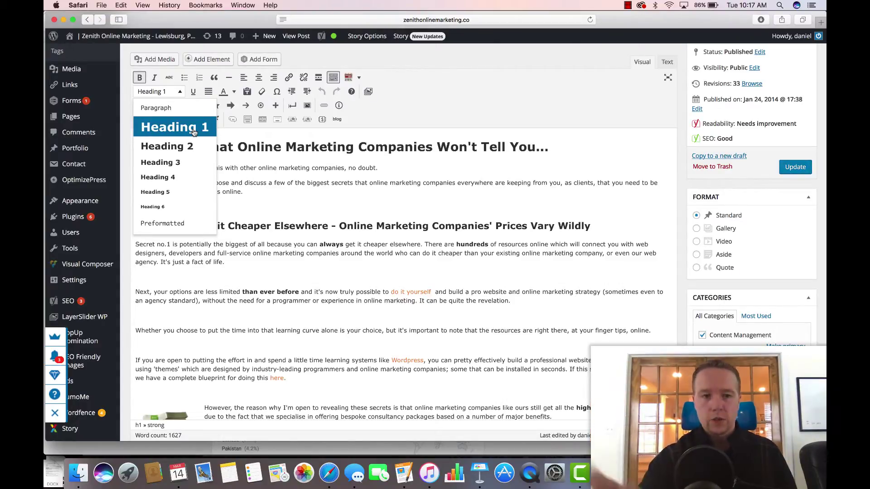
key(Escape)
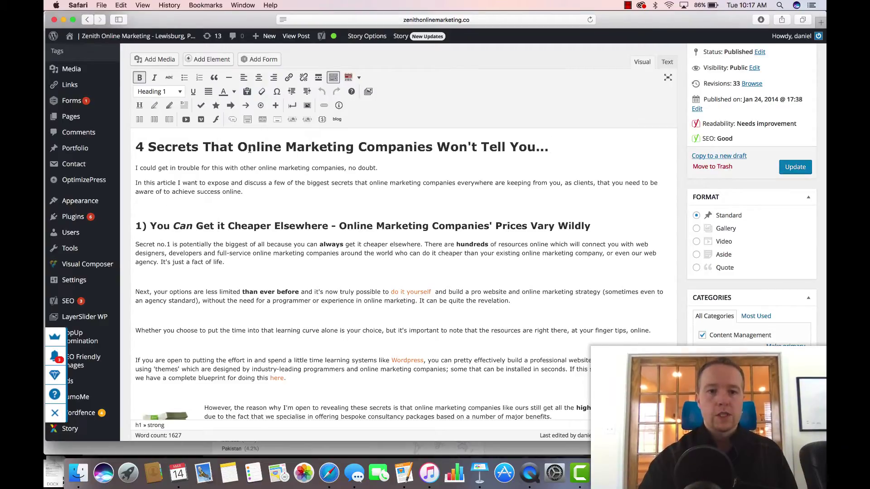
Step: Examine the keyword phrase "online marketing companies" in the opening heading, the first numbered subheading and the first paragraph
drag(238, 147, 434, 151)
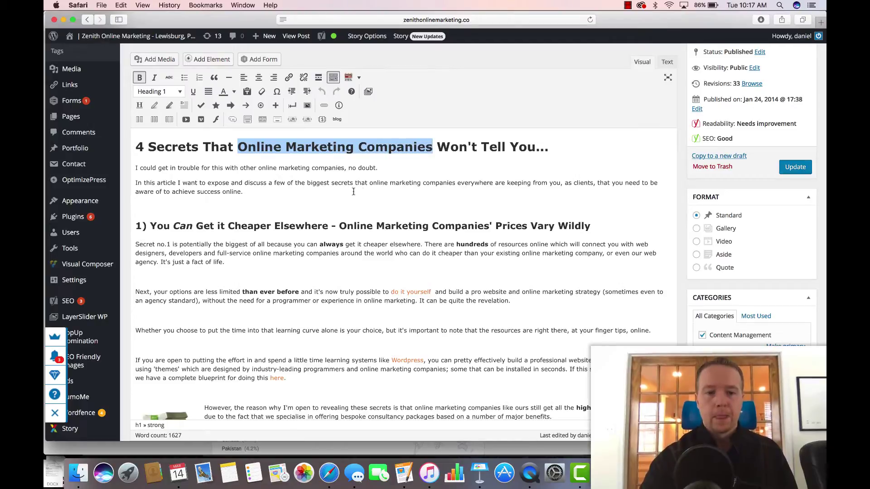
click(317, 226)
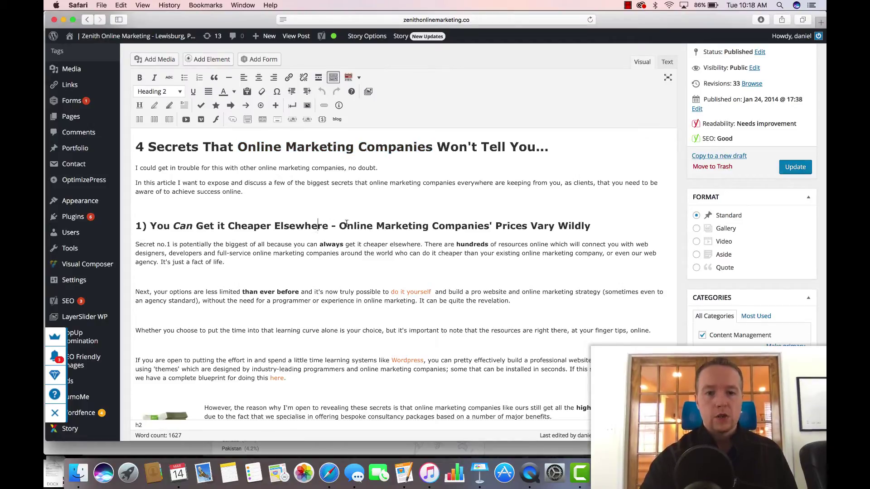
drag(339, 226, 476, 211)
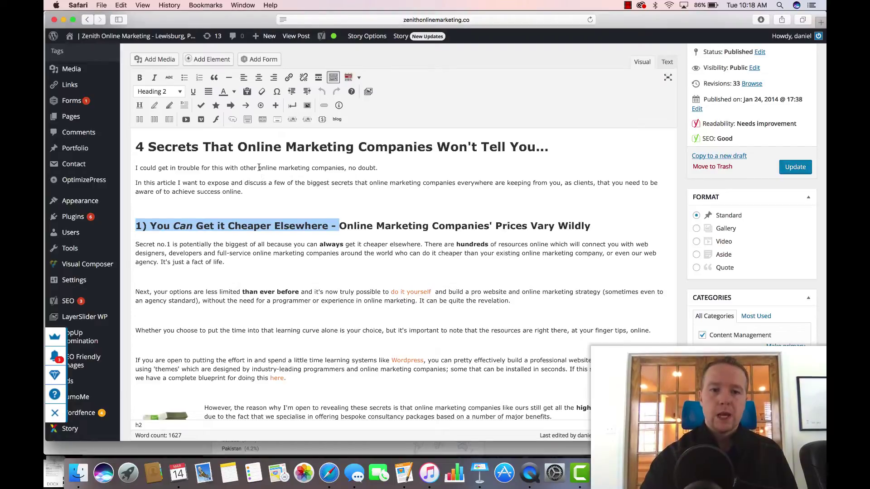
drag(258, 168, 345, 169)
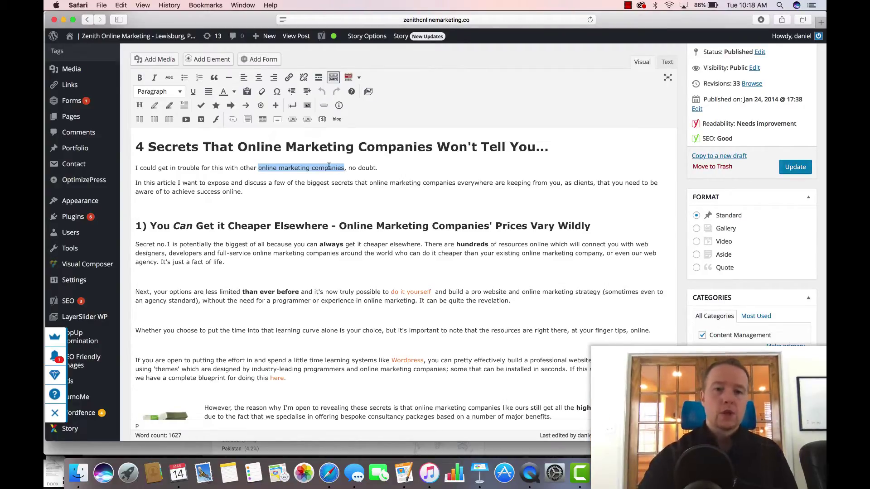
Step: Recheck the keyword placement across the post title, permalink slug, main heading, first subheading and opening sentence
scroll(328, 166, up, 6)
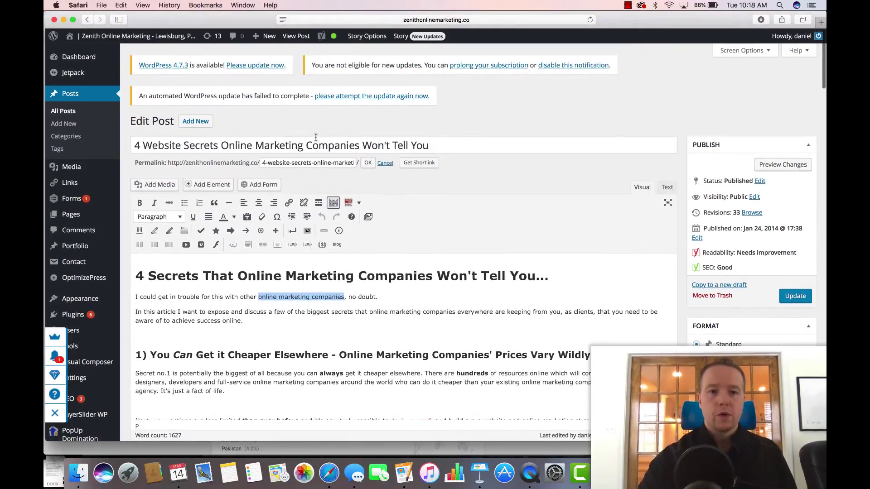
scroll(316, 137, down, 2)
click(316, 97)
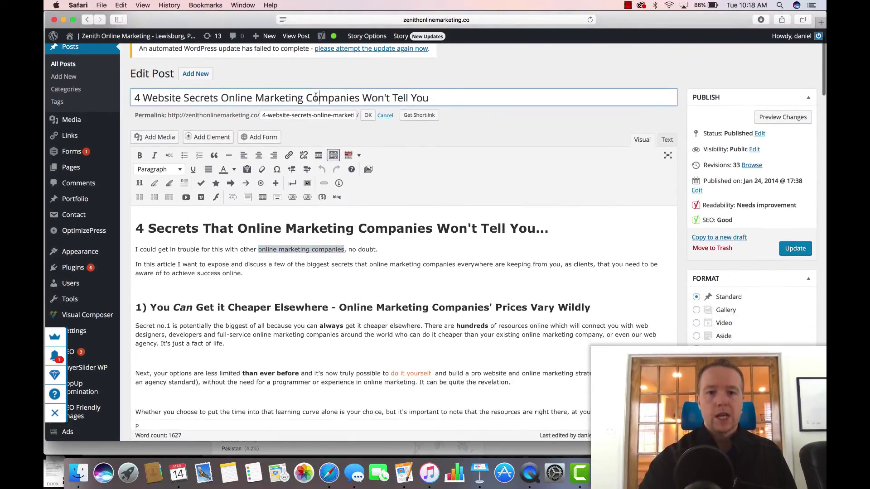
click(317, 115)
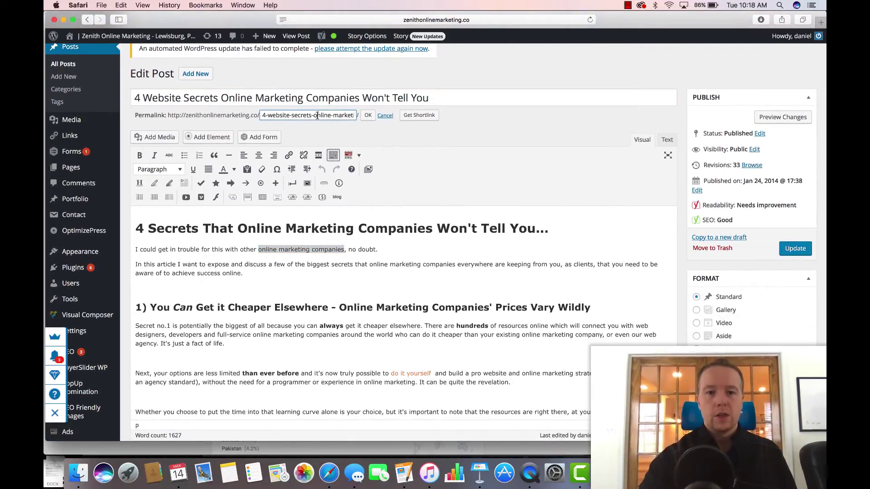
click(266, 227)
click(291, 307)
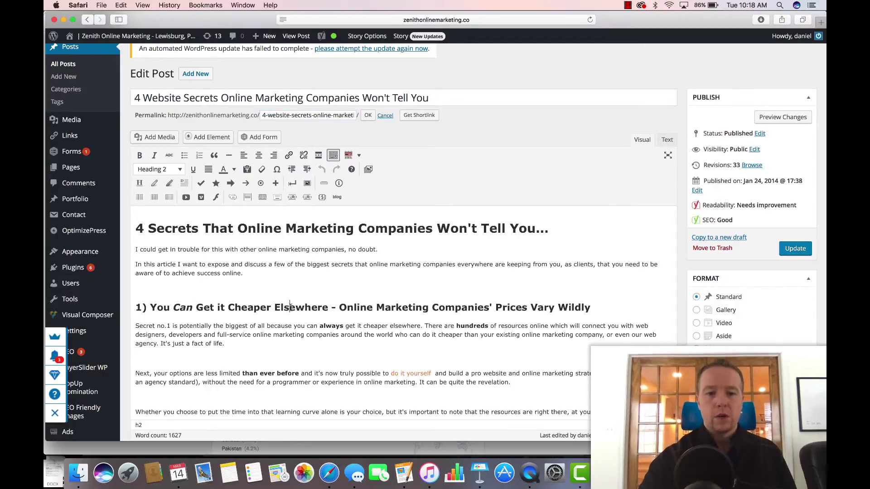
click(261, 248)
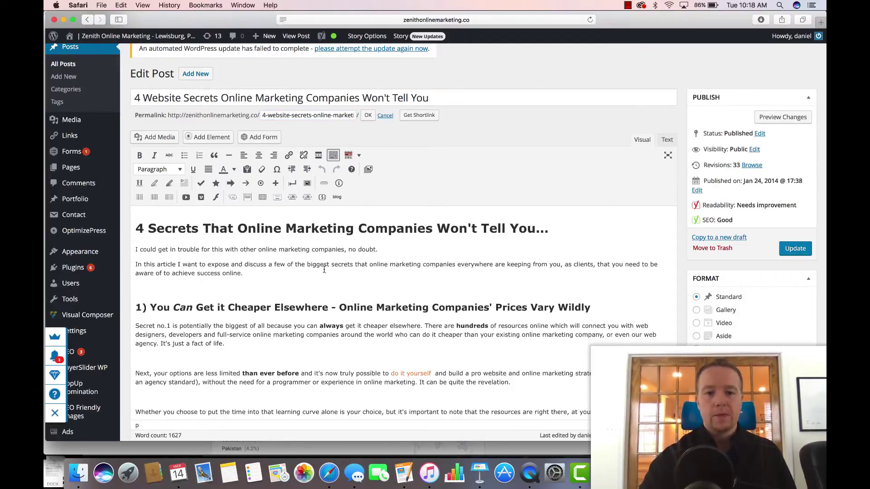
Step: Locate further uses of "online marketing companies" in the second paragraph and in the body paragraphs of section 1
drag(370, 265, 454, 264)
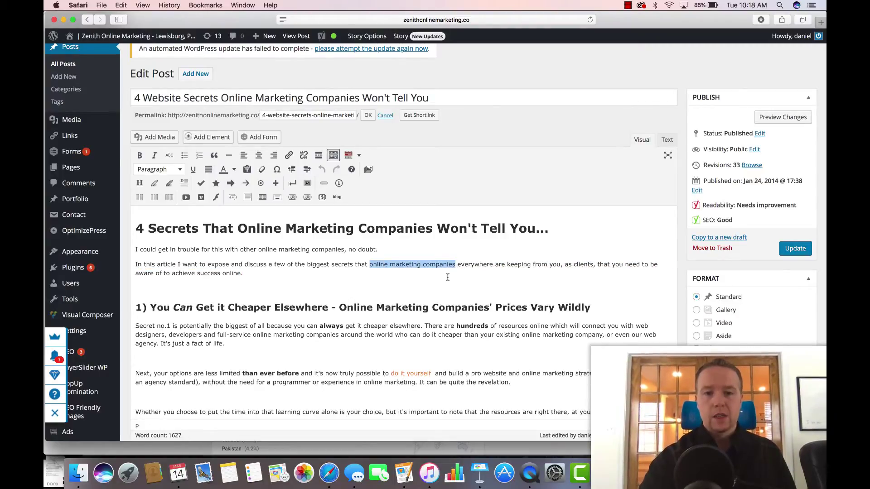
click(448, 277)
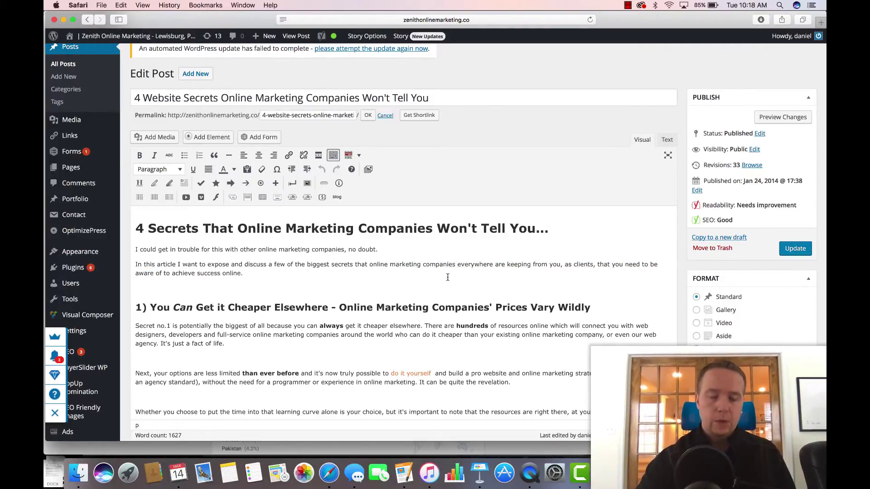
scroll(448, 278, down, 5)
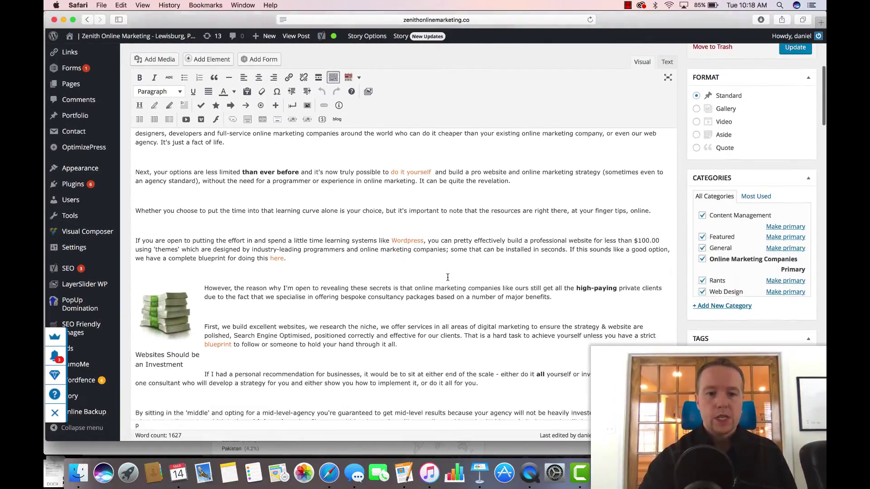
scroll(435, 267, down, 2)
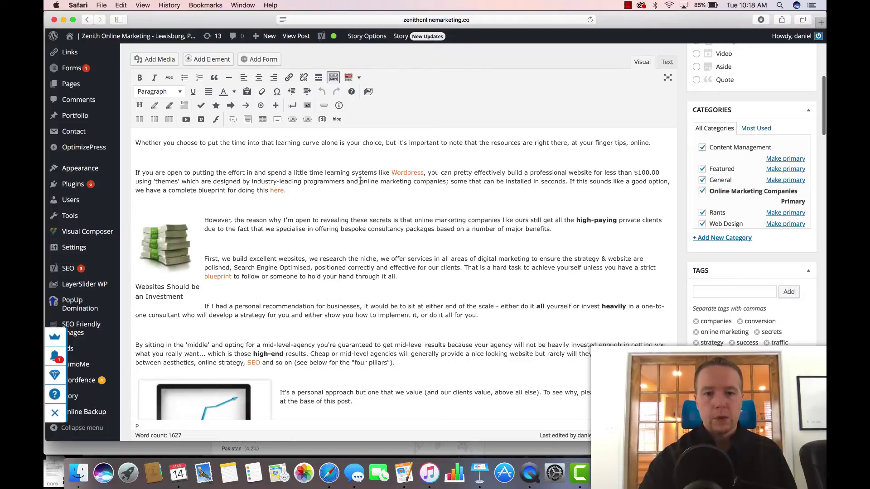
drag(360, 181, 443, 183)
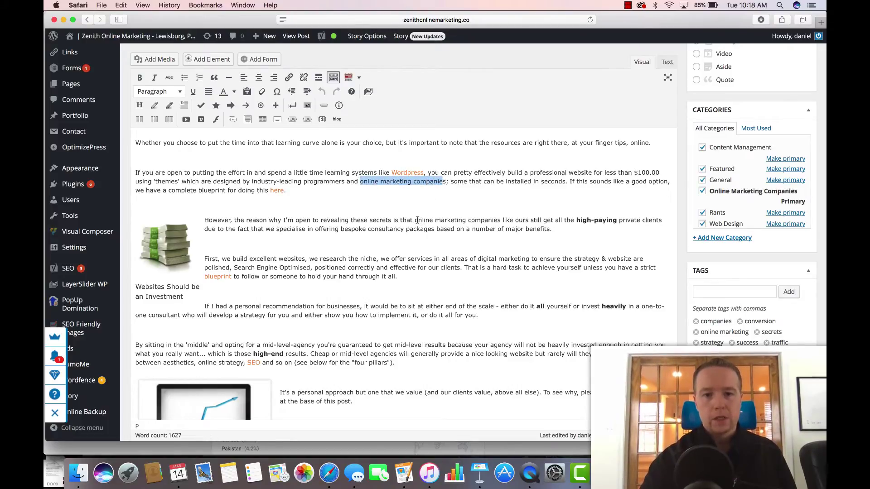
drag(416, 221, 458, 223)
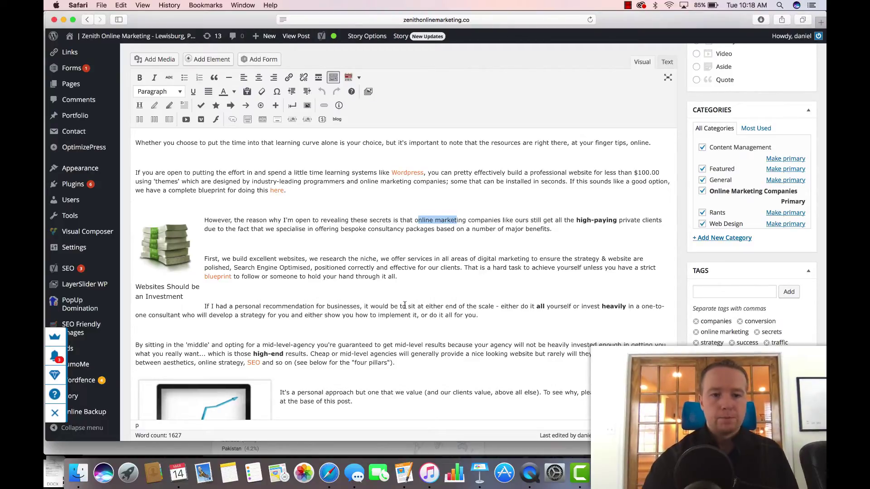
Step: Change "Online Marketing Company" to "Online Marketing Companies" at the end of the section 2 heading
scroll(405, 305, down, 5)
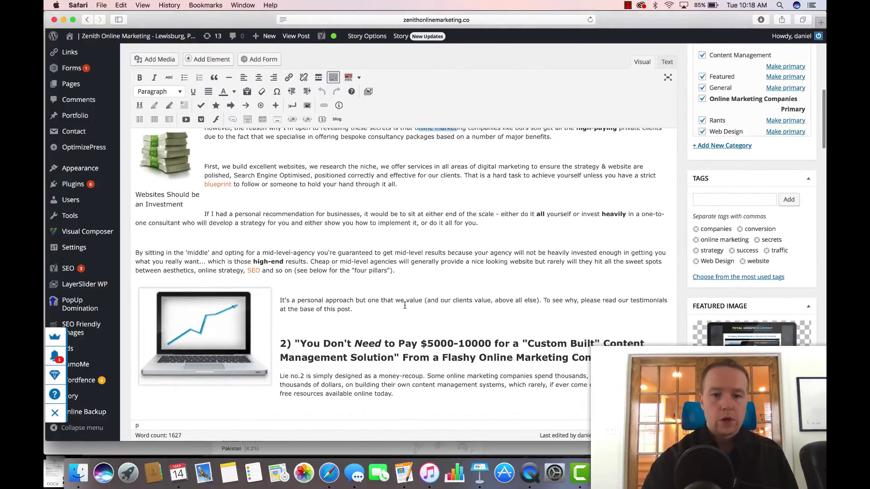
scroll(405, 306, down, 3)
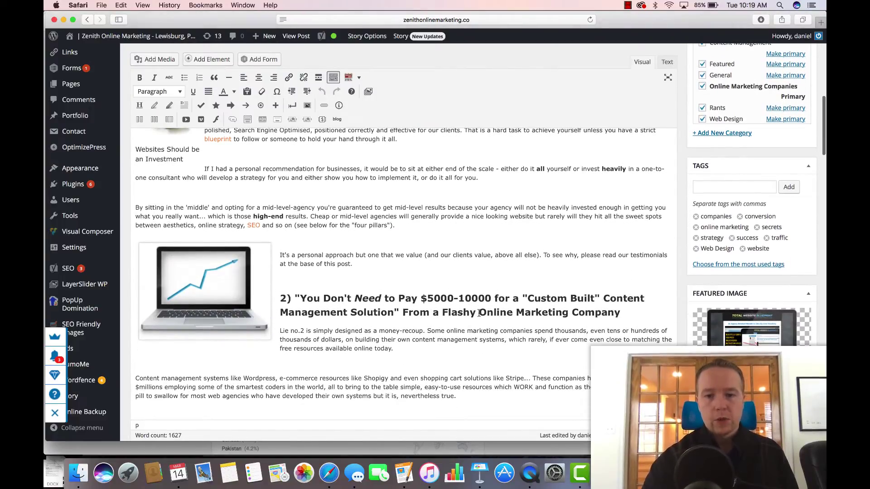
drag(479, 312, 617, 316)
key(Right)
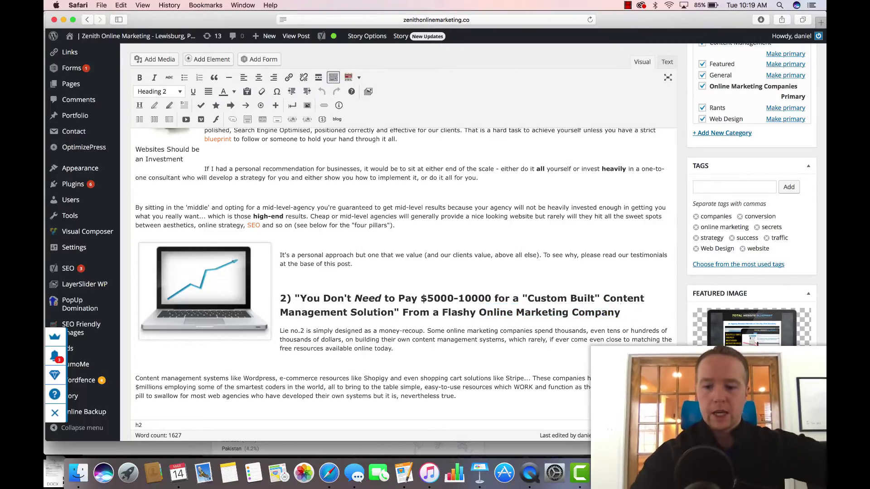
text(ies)
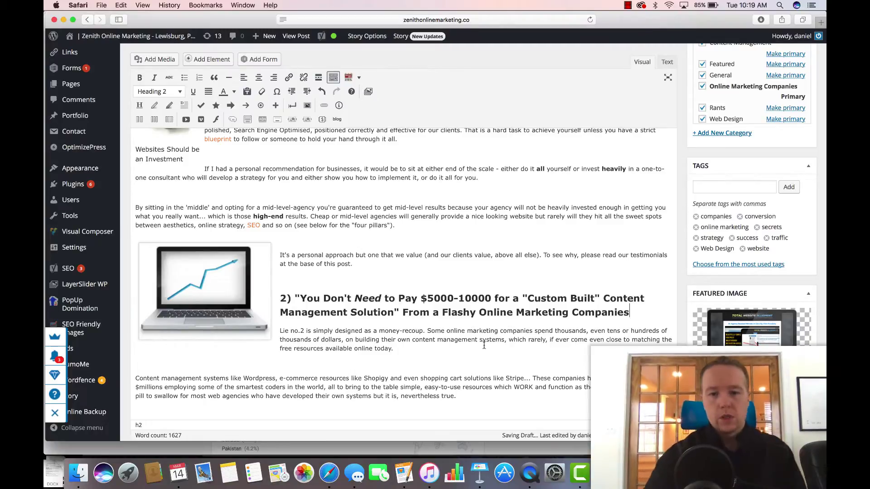
Step: Skim the remaining sections of the post down to the end of its content
scroll(483, 344, down, 5)
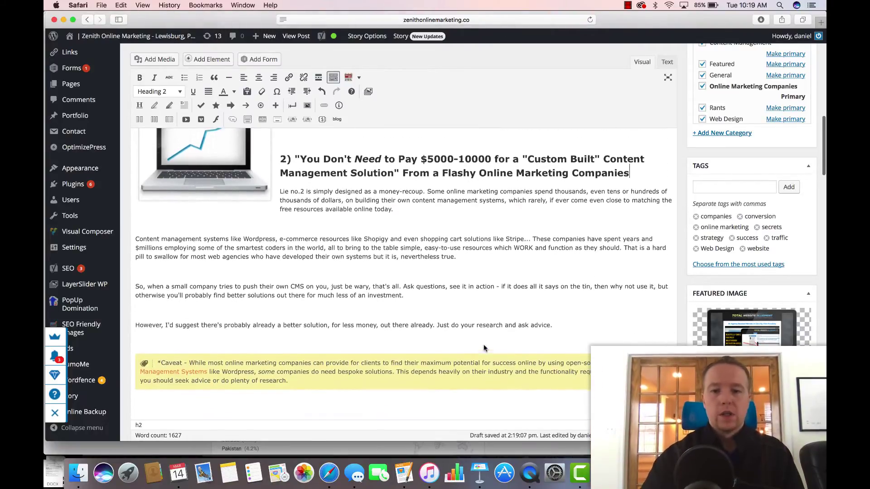
scroll(483, 345, down, 15)
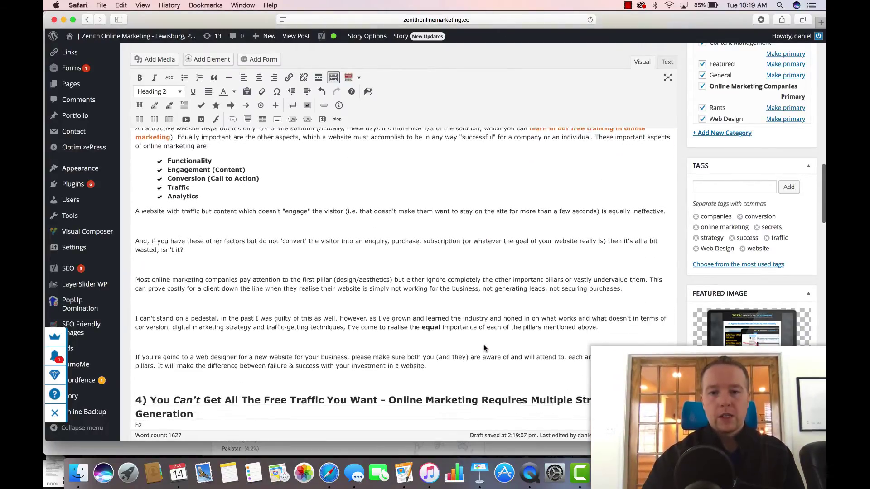
scroll(483, 344, down, 10)
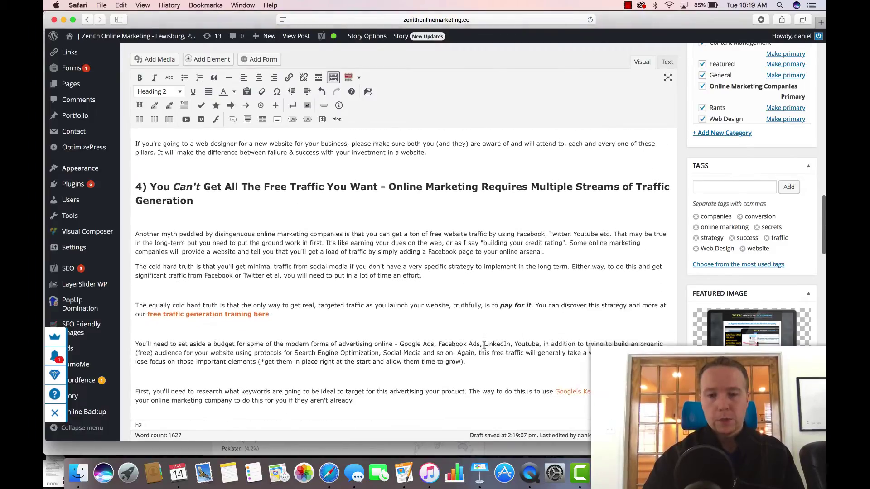
scroll(484, 345, down, 6)
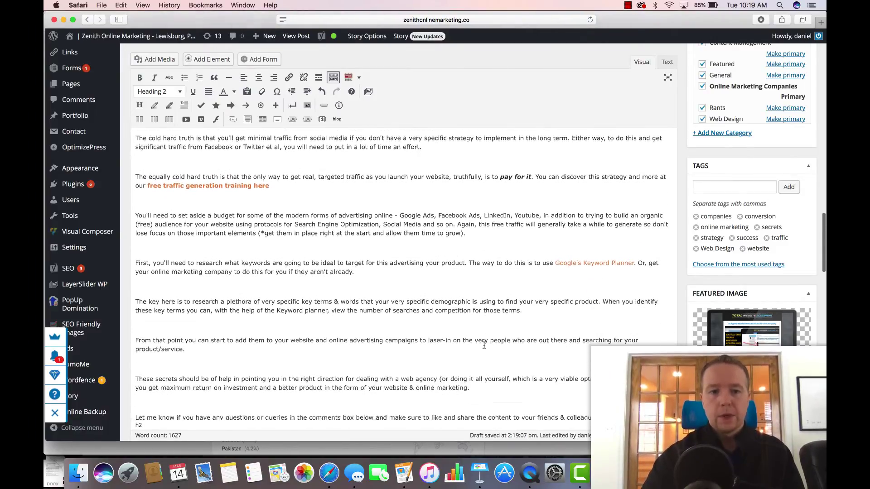
scroll(483, 345, down, 14)
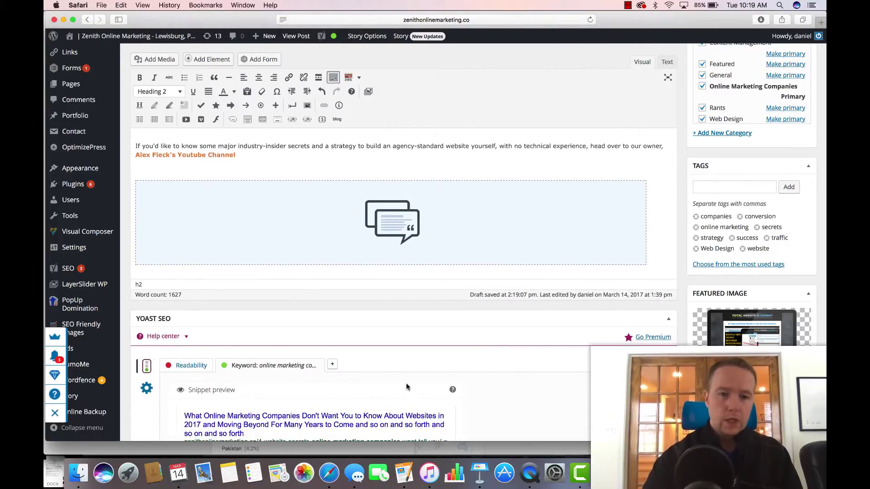
Step: Check the post's word count and view the Yoast SEO snippet preview beneath the content
scroll(407, 386, down, 1)
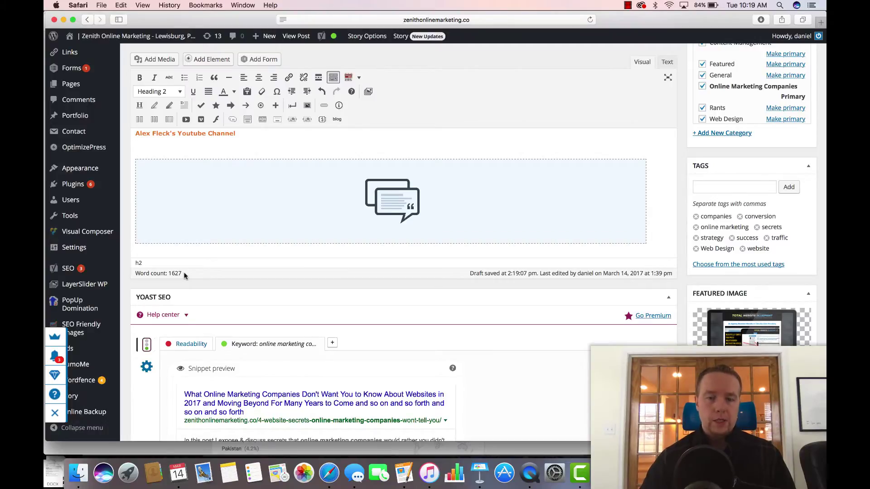
scroll(184, 275, down, 2)
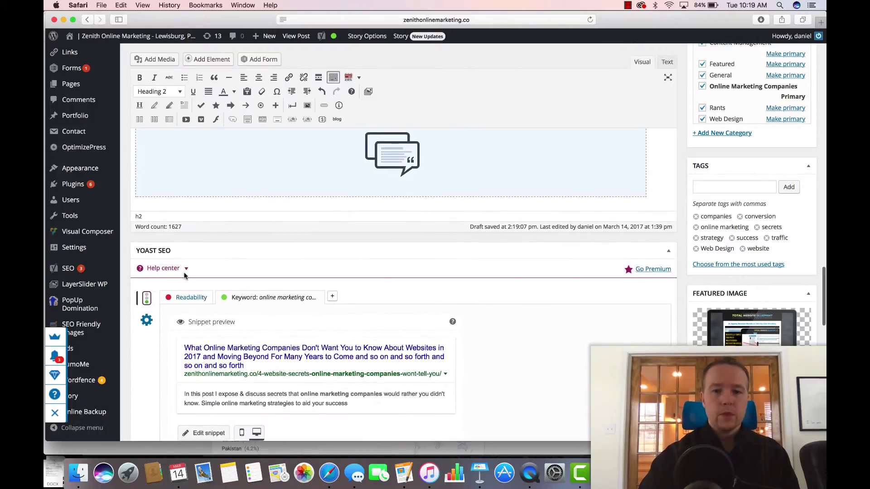
scroll(185, 276, down, 10)
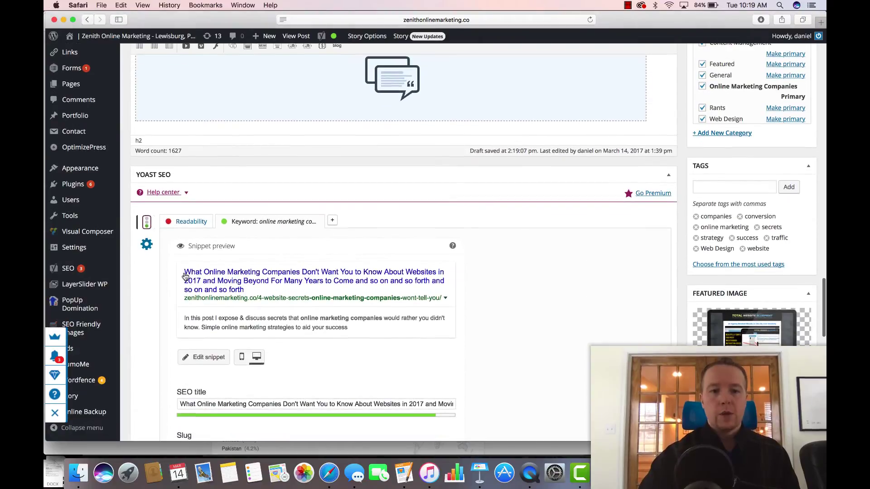
Step: Examine the snippet preview's meta description, highlighting its second sentence about simple online marketing strategies
scroll(185, 276, down, 2)
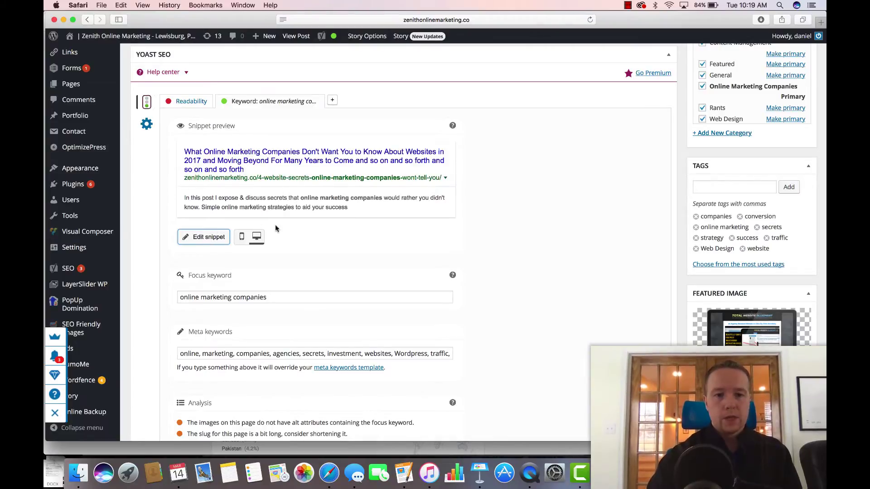
drag(352, 206, 334, 205)
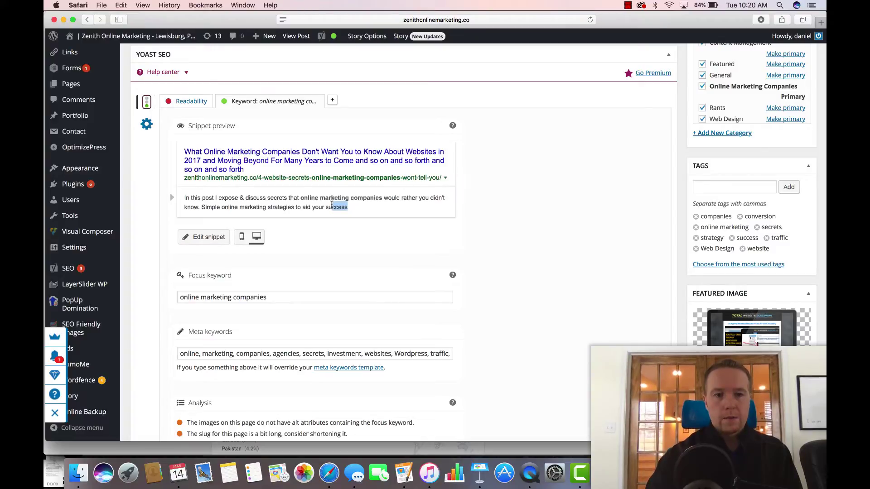
drag(331, 204, 382, 200)
click(368, 204)
shift+click(201, 207)
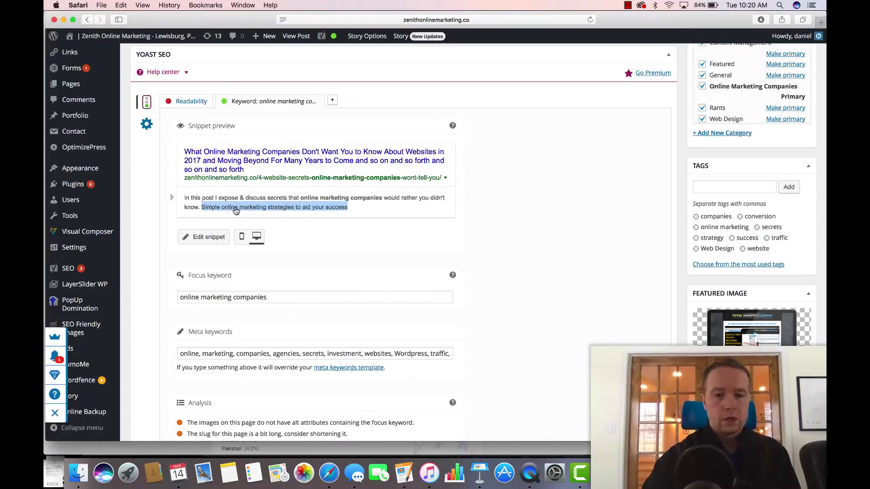
Step: Open the snippet for editing and shorten the SEO title to "What Online Marketing Companies Don't Want You to Know About Websites in 2017"
click(258, 211)
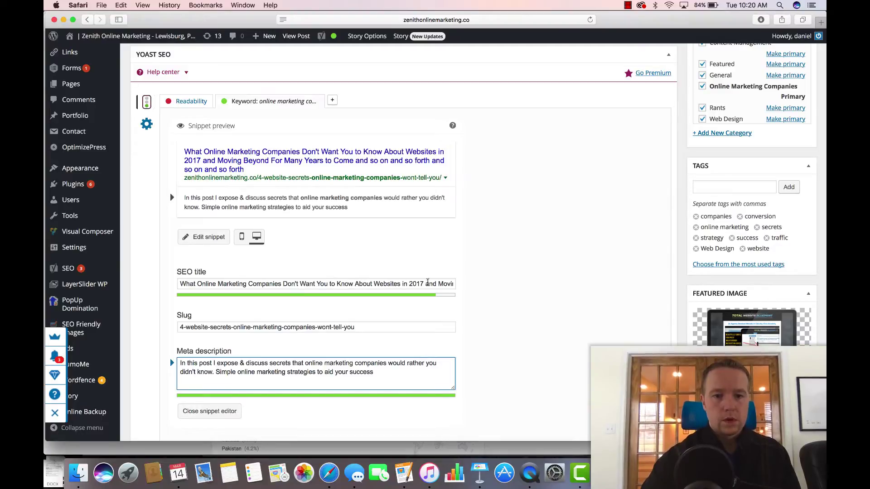
drag(426, 284, 510, 288)
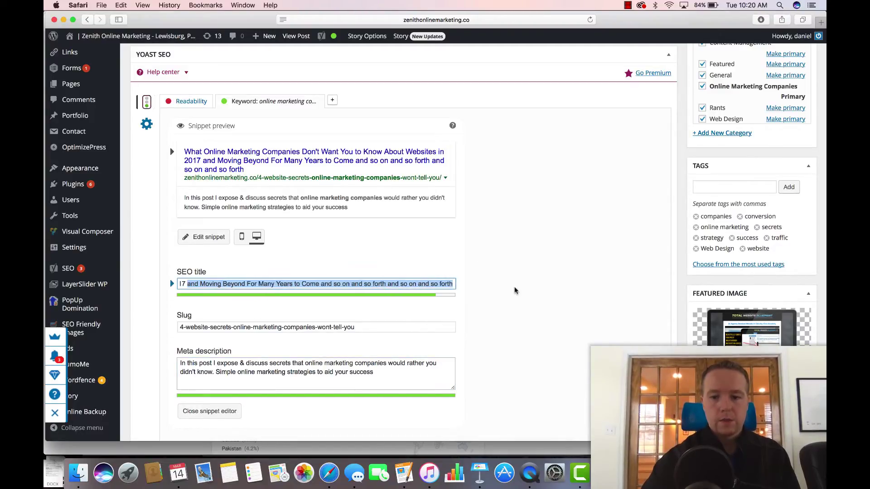
key(BackSpace)
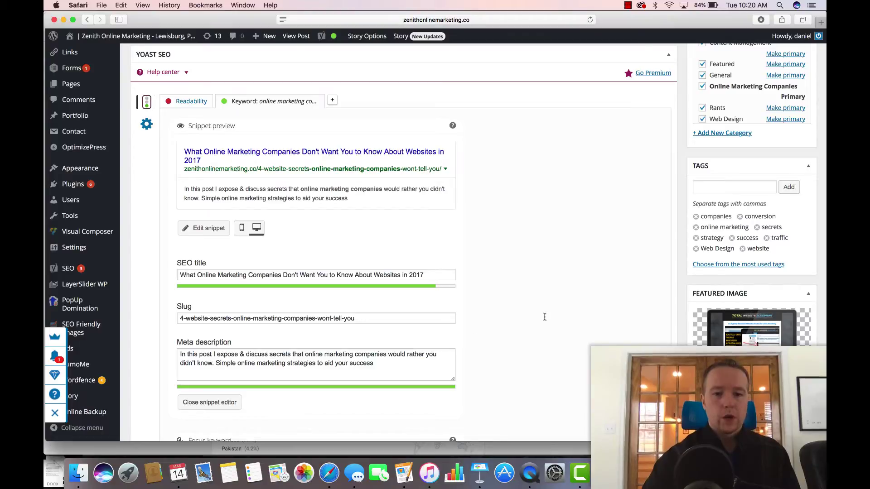
Step: Try extending the meta description by adding "in" after "success", and remove the added text
scroll(545, 316, down, 2)
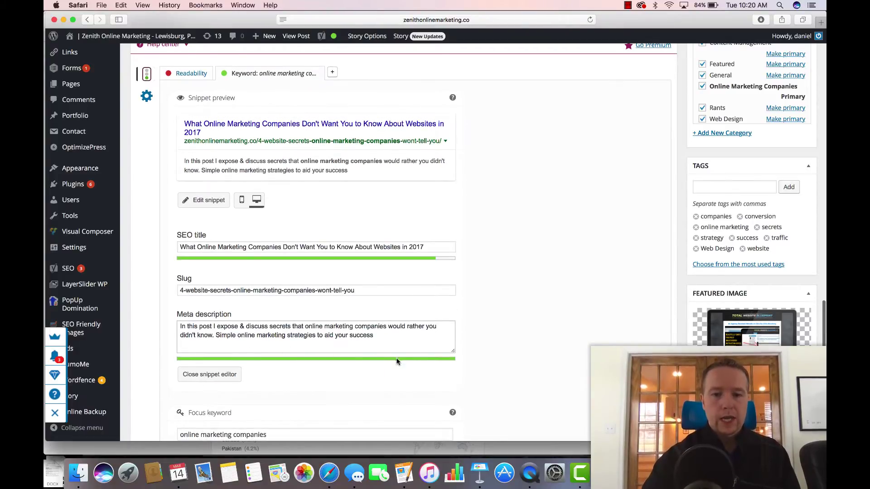
click(405, 338)
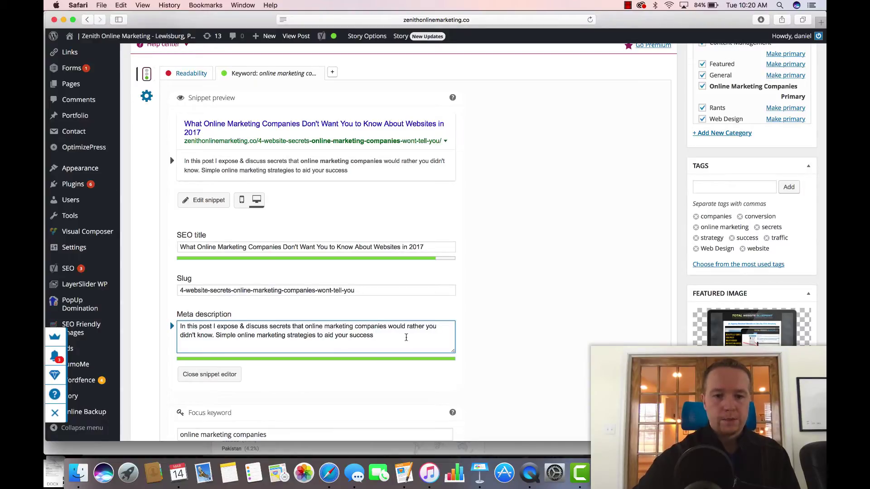
text(in)
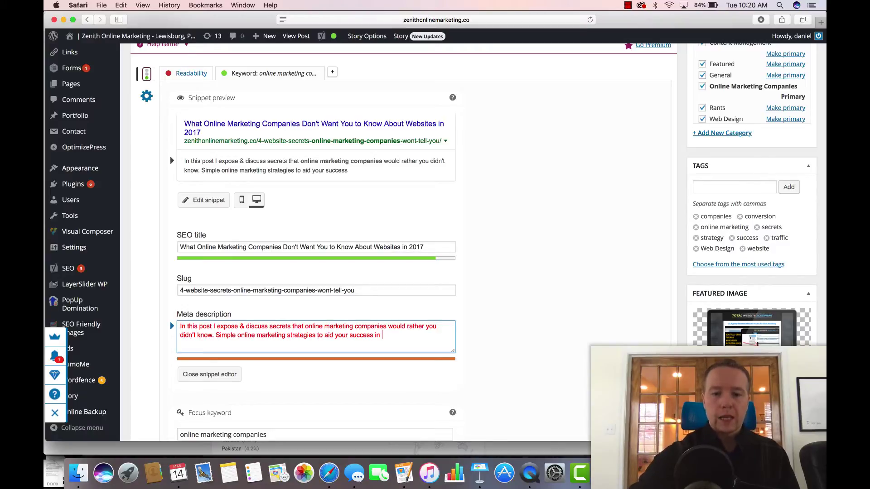
key(BackSpace)
key(BackSpace)
key(BackSpace)
key(BackSpace)
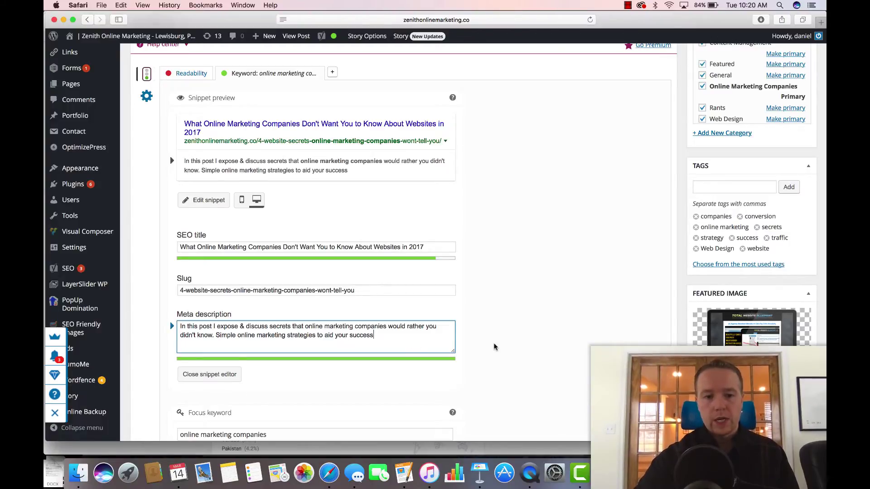
Step: Read the focus keyword analysis and check the post's overall SEO rating in the publishing details
scroll(494, 347, down, 10)
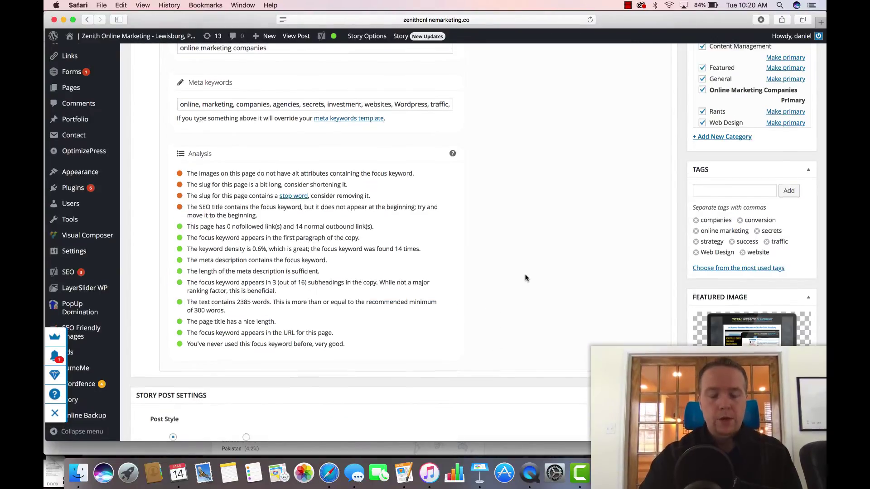
scroll(525, 278, up, 2)
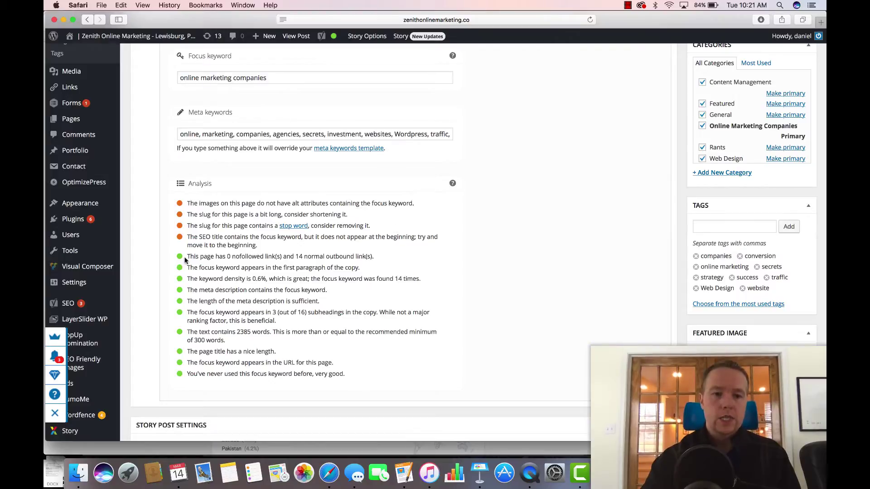
scroll(640, 165, up, 15)
scroll(641, 166, up, 20)
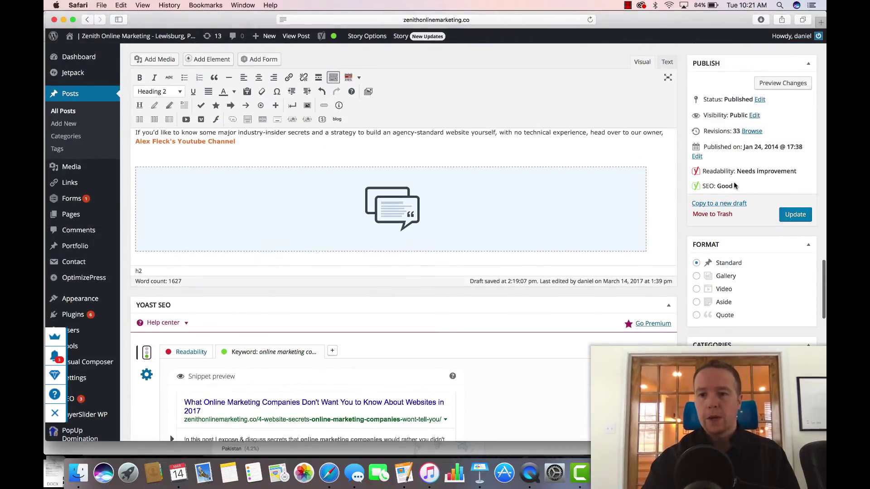
mouse_move(730, 186)
mouse_down()
mouse_move(703, 186)
mouse_move(722, 186)
mouse_up()
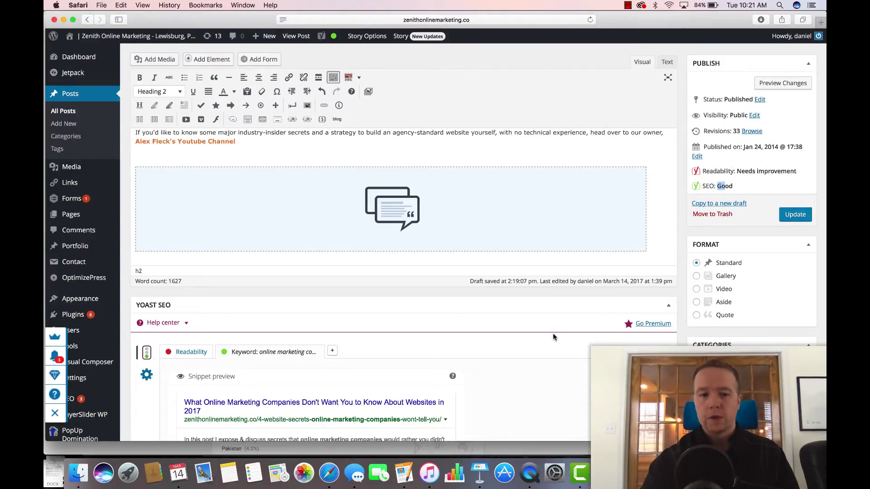
Step: Review the edited snippet preview and the orange and green items of the keyword analysis
scroll(552, 335, down, 15)
scroll(553, 337, up, 4)
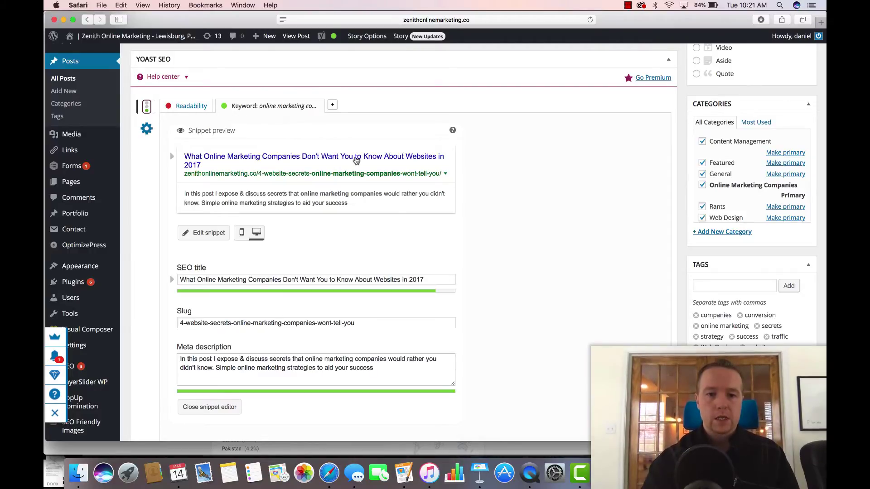
scroll(476, 294, down, 10)
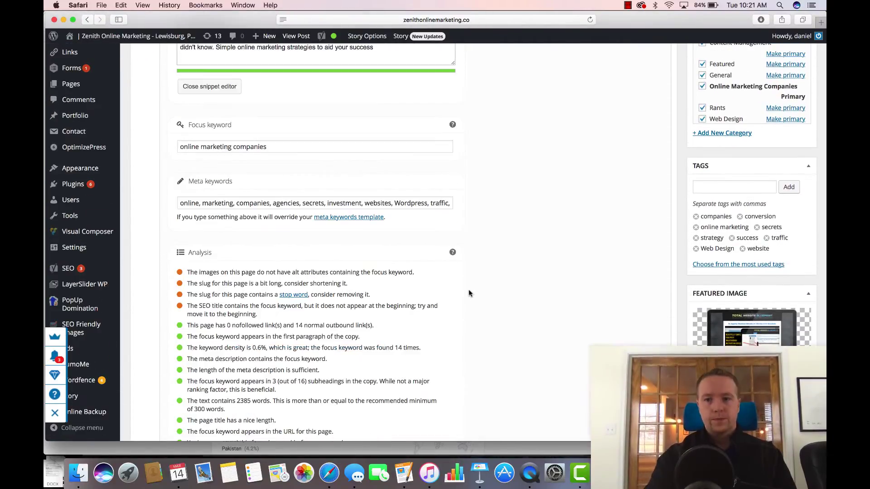
scroll(469, 293, down, 5)
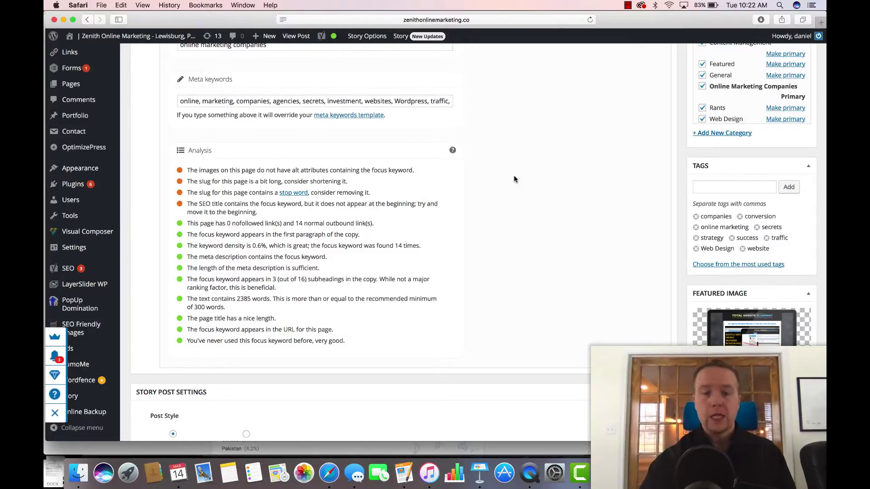
Step: Open the image details of the laptop chart picture beside the section 2 heading
scroll(514, 179, up, 20)
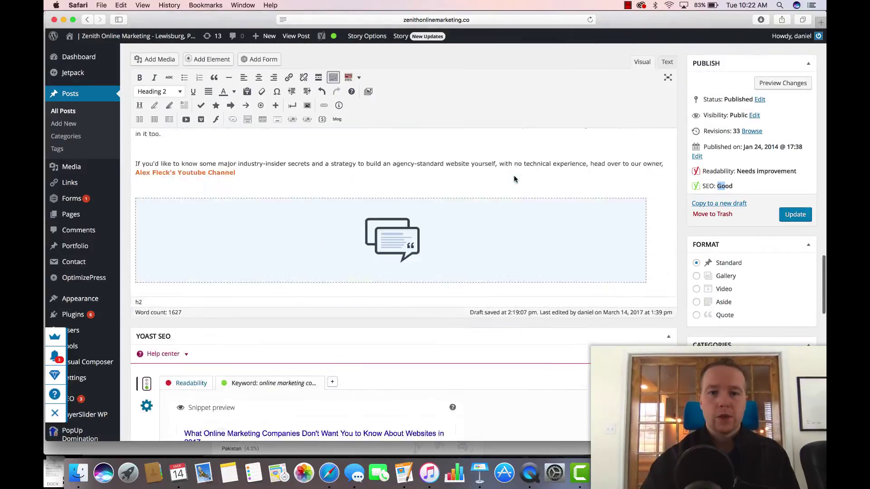
scroll(514, 179, up, 20)
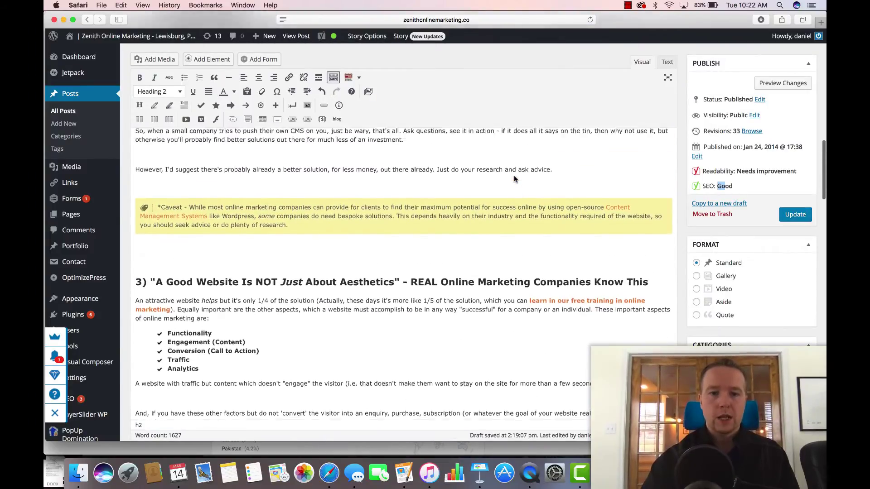
scroll(513, 179, up, 5)
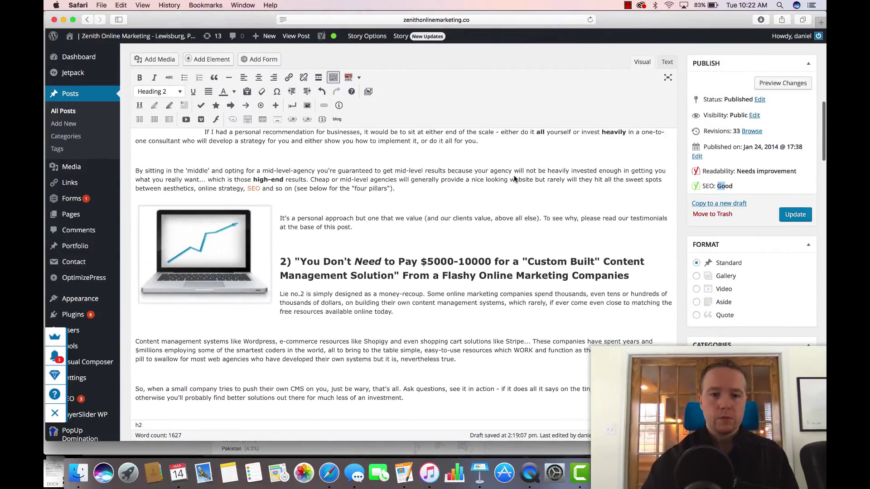
click(170, 273)
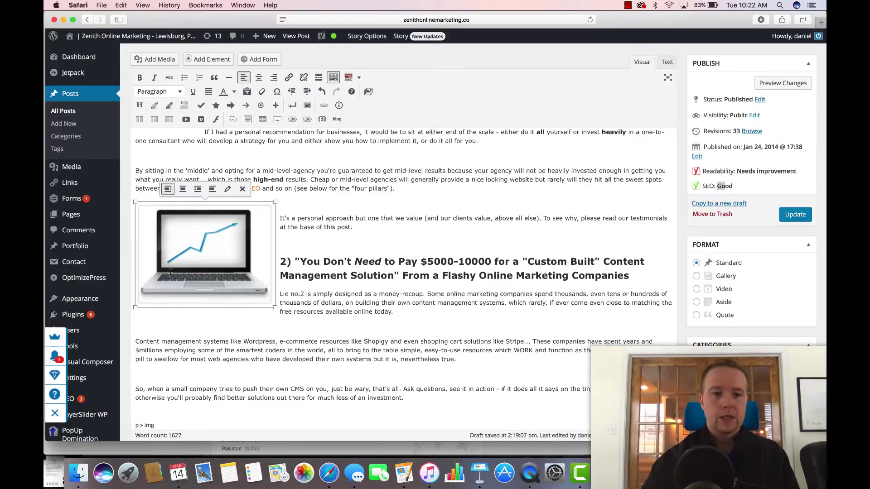
click(227, 190)
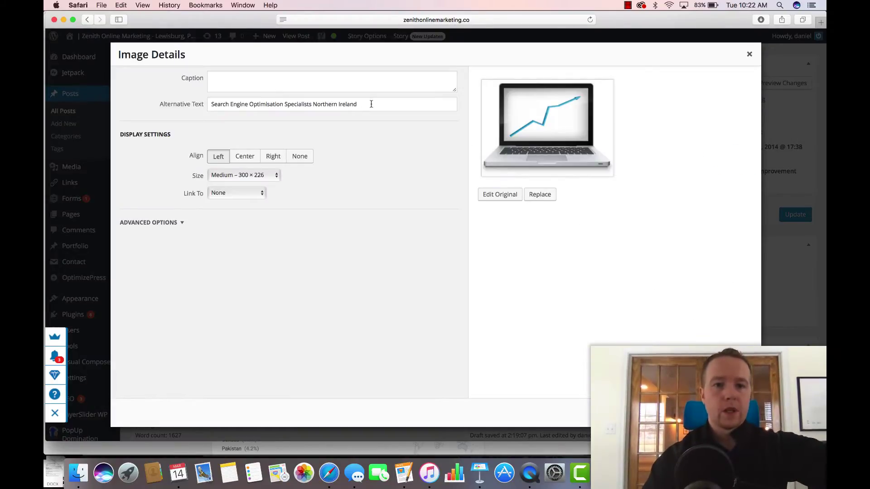
Step: Replace the laptop image's alternative text with "Online Marketing Companies' Secrets"
drag(371, 104, 204, 101)
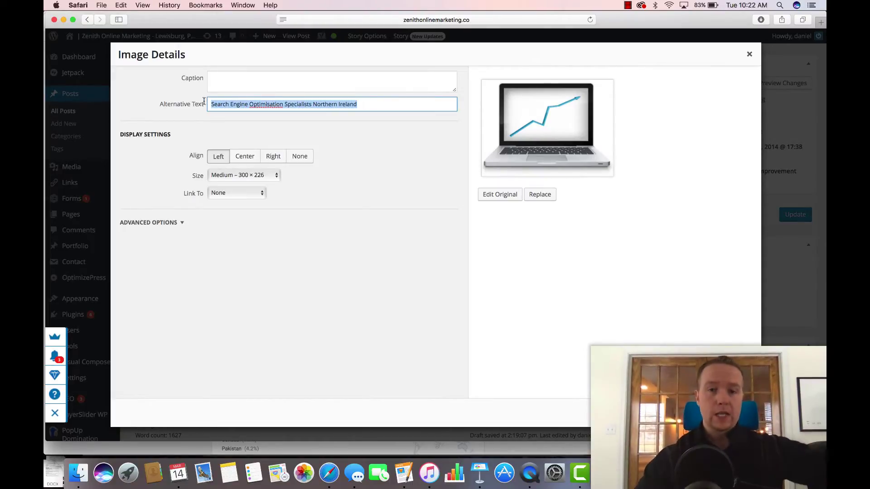
key(BackSpace)
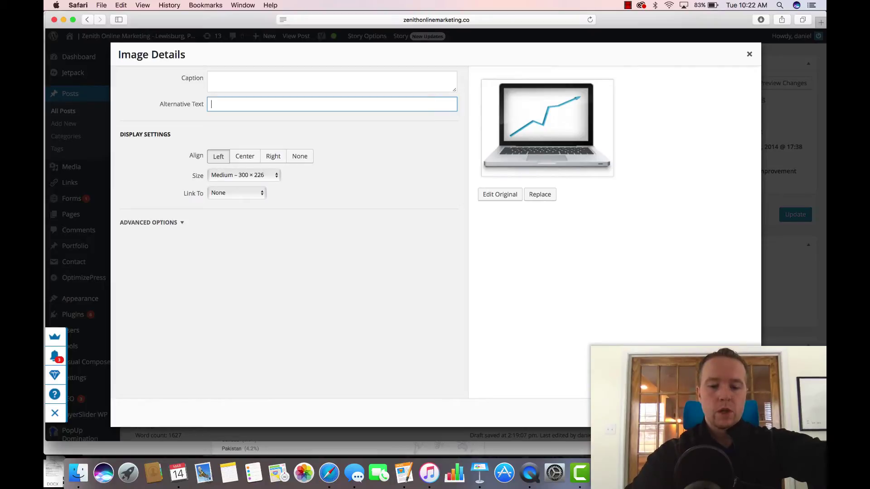
text(Onlin)
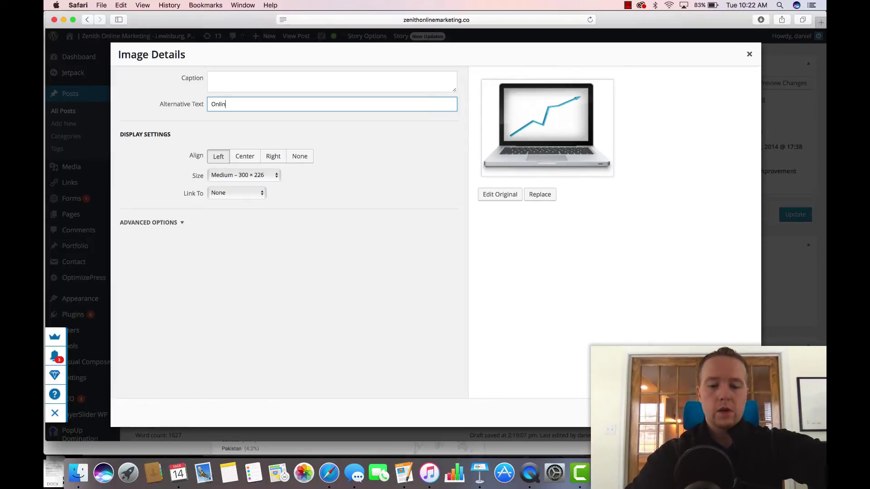
text(e Marketing Co)
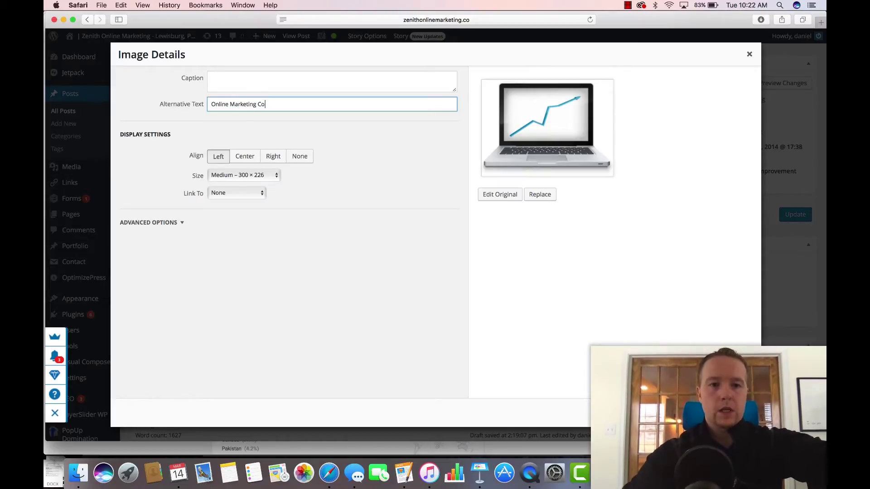
text(mpanies)
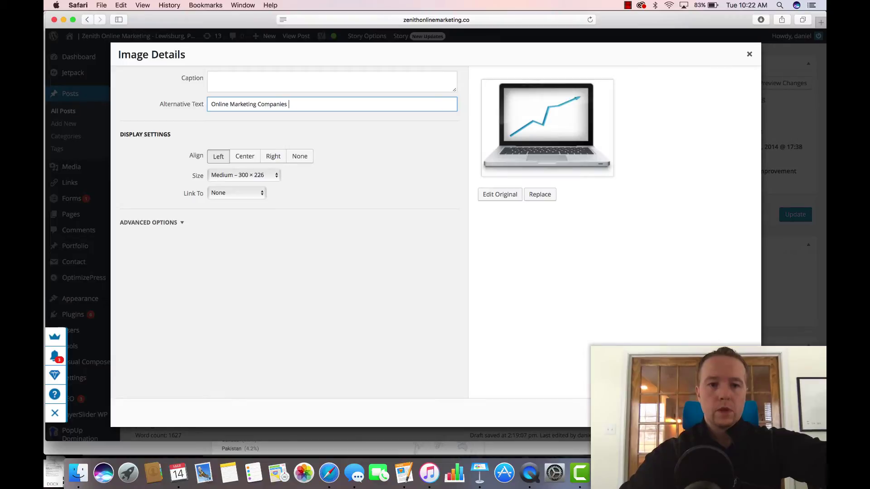
text( Secrets)
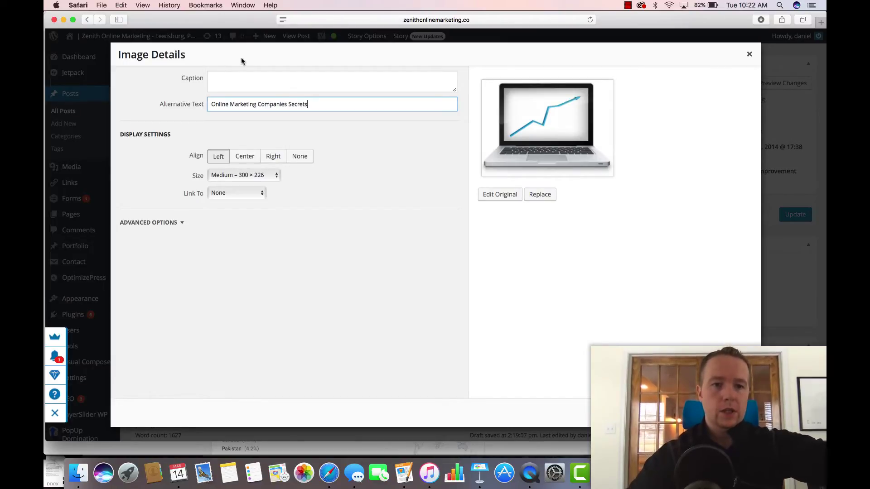
click(286, 102)
text(')
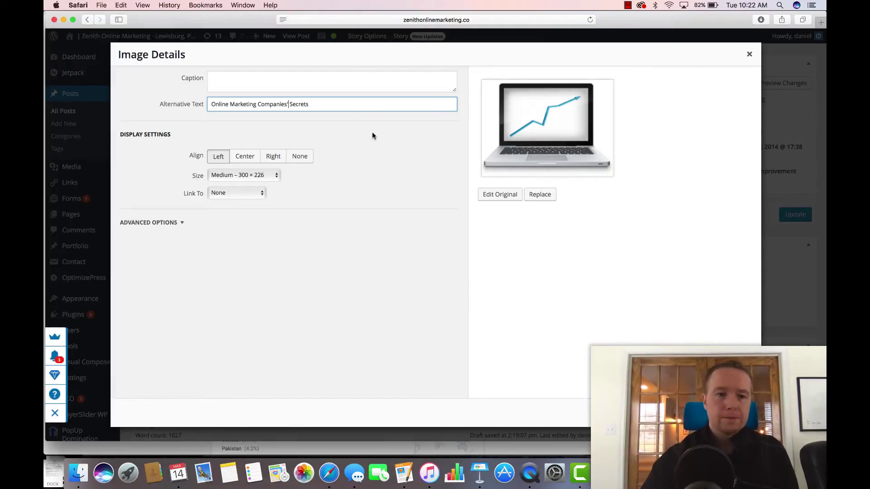
Step: Look through the laptop image's advanced options, collapse them and apply the image changes
click(183, 223)
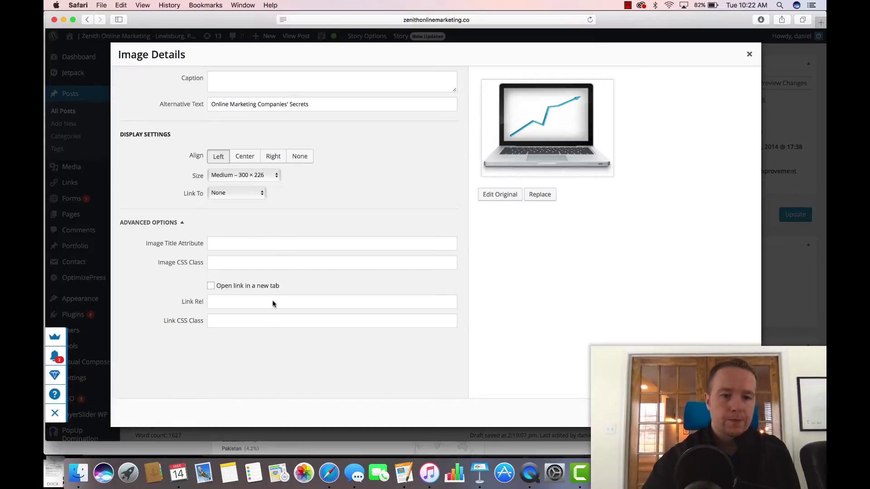
click(183, 223)
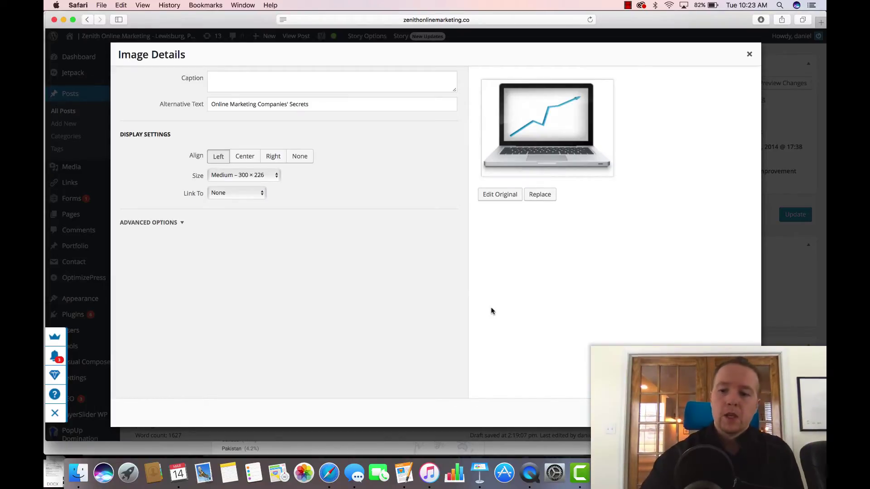
click(739, 413)
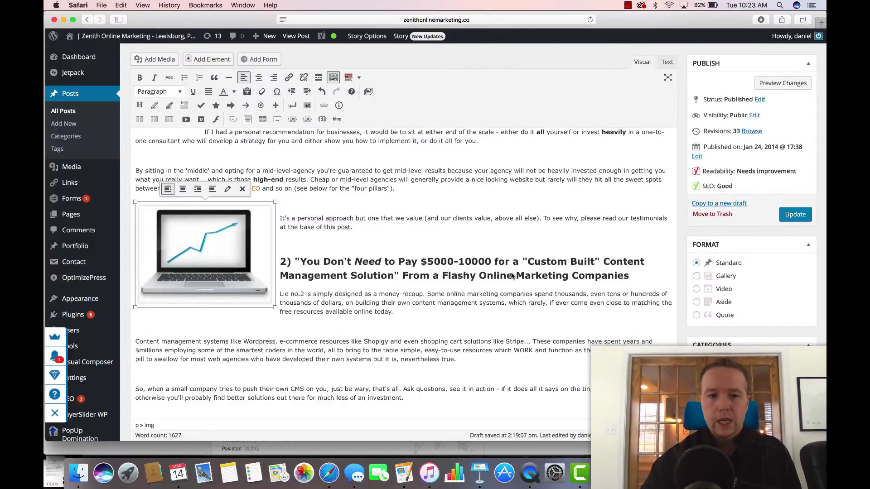
Step: Replace the money stack image's alternative text with "Investment in Online Marketing Companies" and apply the image changes
scroll(168, 297, up, 5)
click(168, 298)
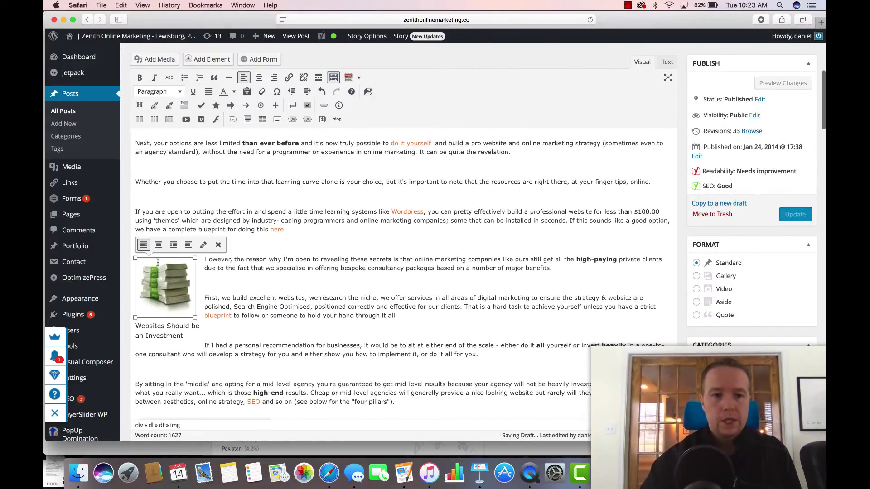
click(202, 247)
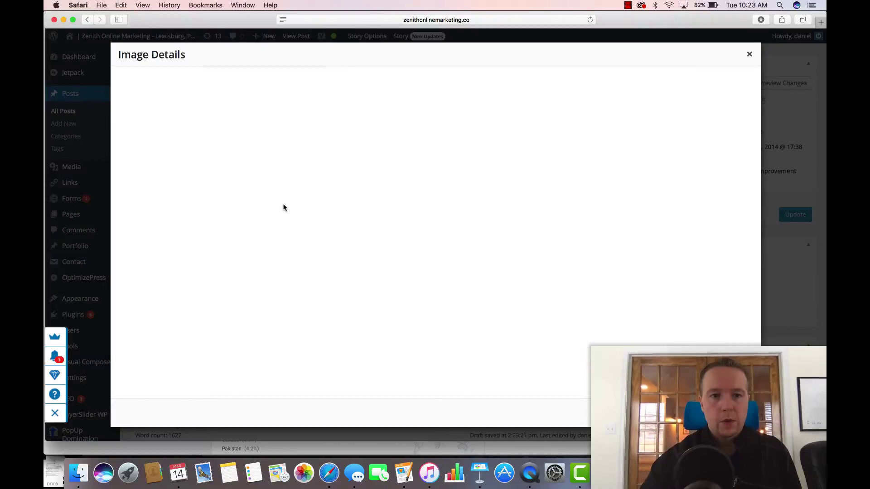
drag(283, 107, 202, 98)
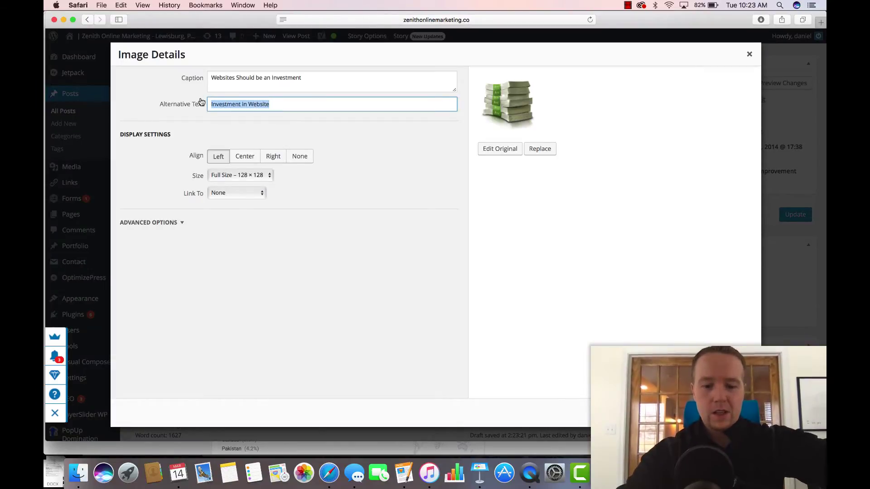
text(Investme)
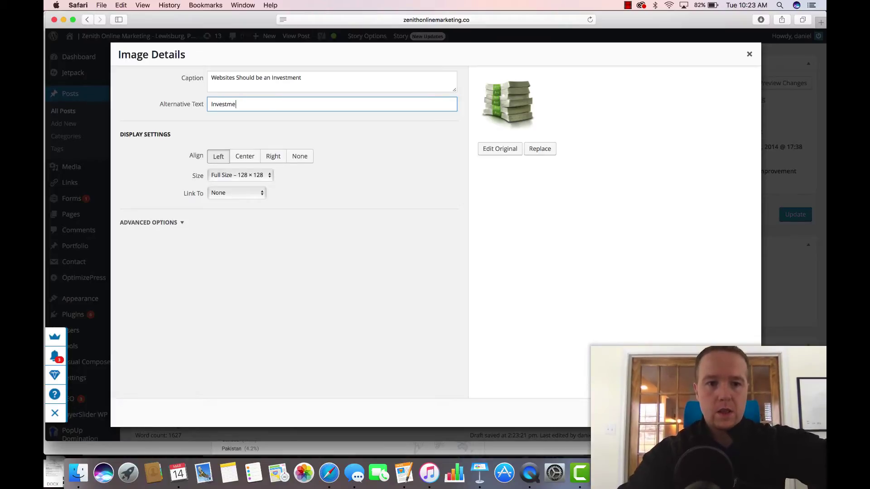
text(nt in Online Marketing Companies)
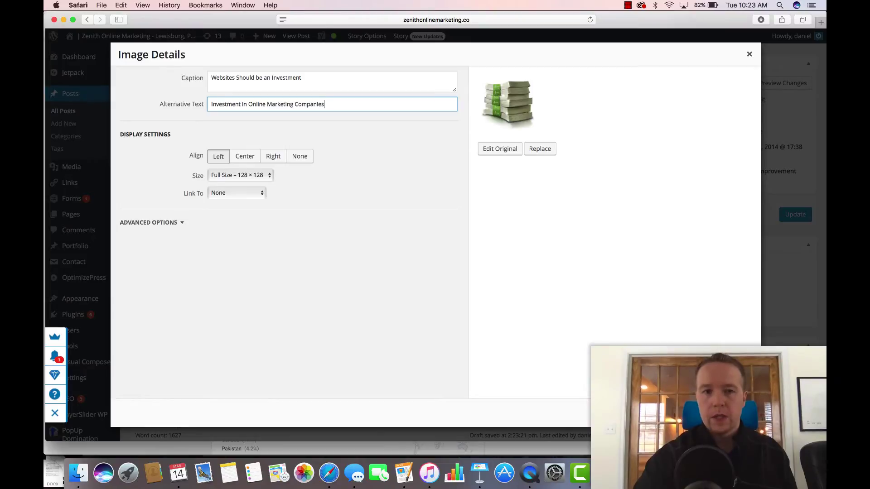
click(741, 413)
Step: Check the post's keyword analysis and update the published post
scroll(506, 309, up, 6)
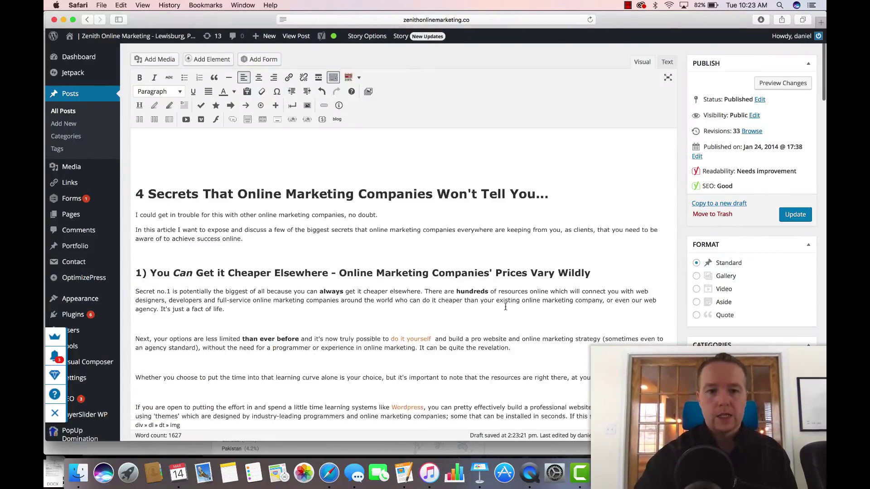
scroll(506, 307, down, 10)
scroll(506, 307, down, 15)
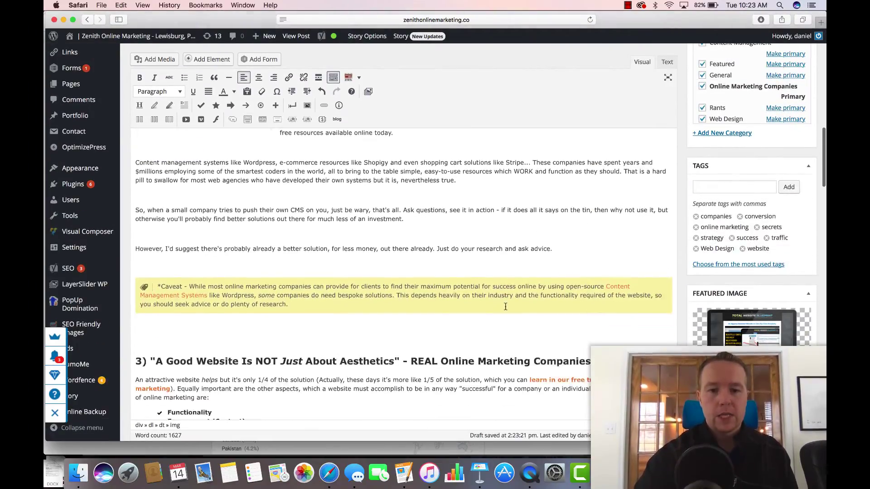
scroll(505, 307, down, 15)
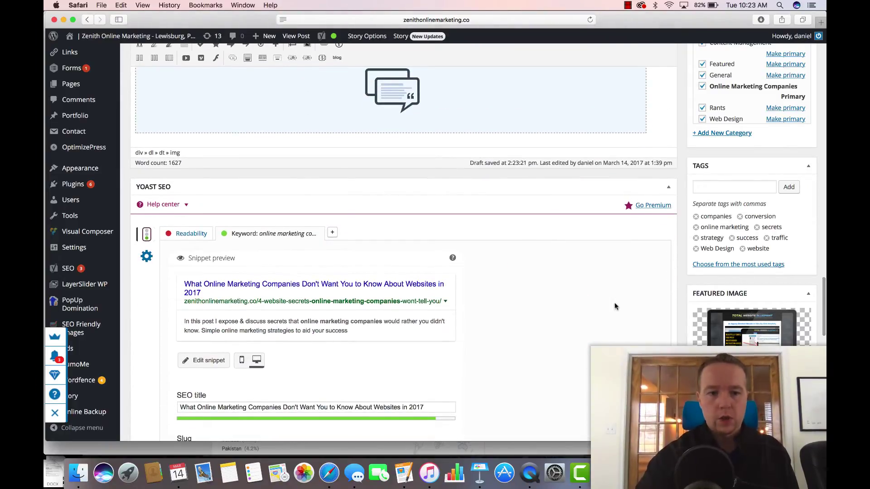
scroll(615, 306, down, 12)
scroll(614, 306, up, 1)
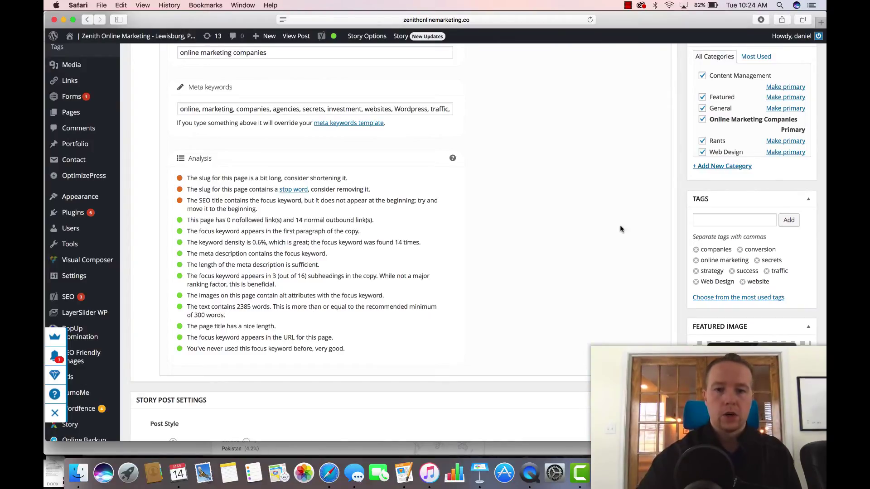
scroll(792, 162, up, 3)
scroll(792, 162, up, 10)
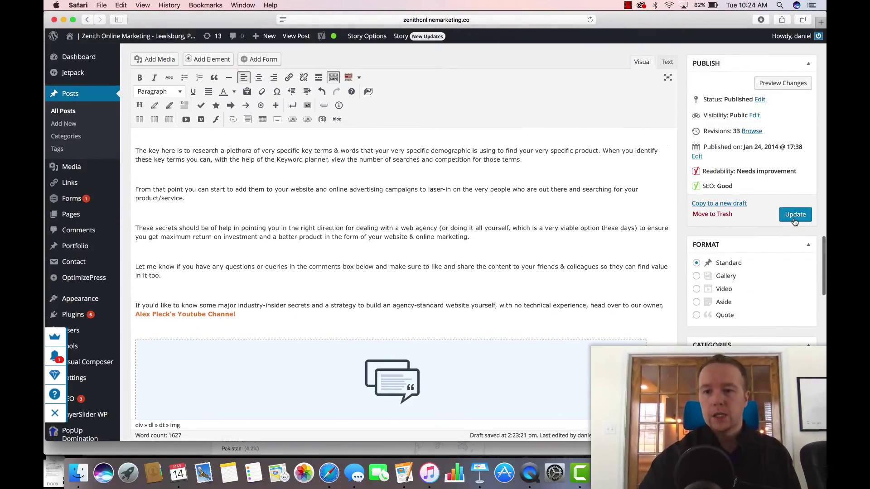
click(794, 221)
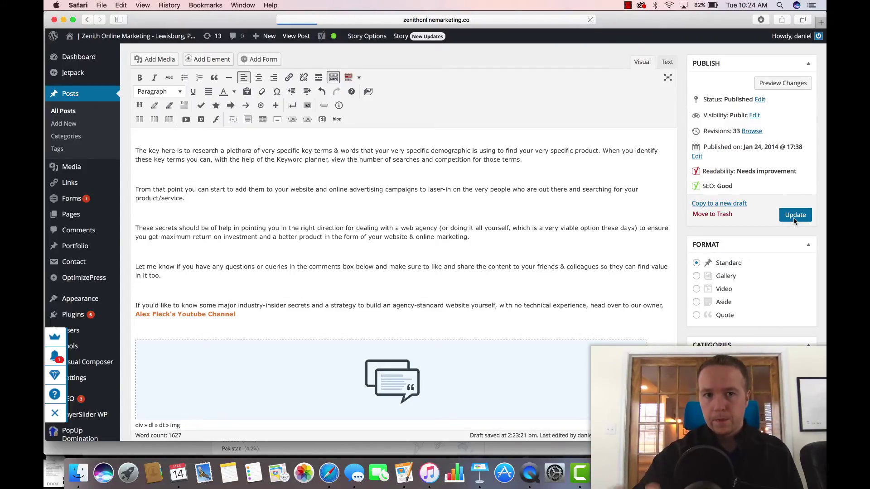
Step: Review the saved post's snippet preview, focus keyword and orange and green keyword analysis items
scroll(496, 269, down, 6)
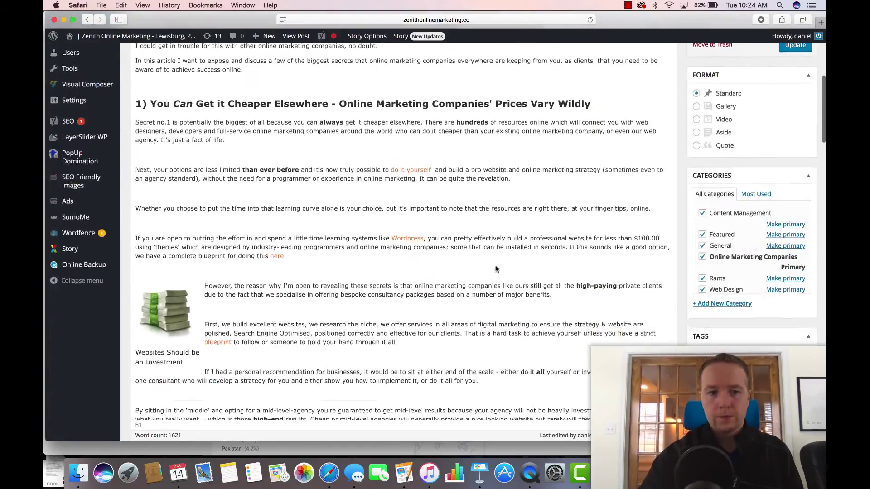
scroll(496, 269, down, 20)
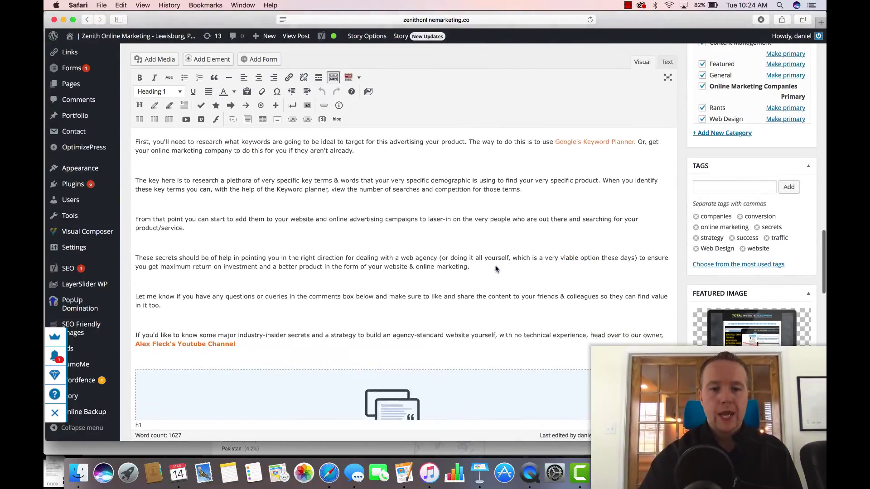
scroll(495, 269, down, 15)
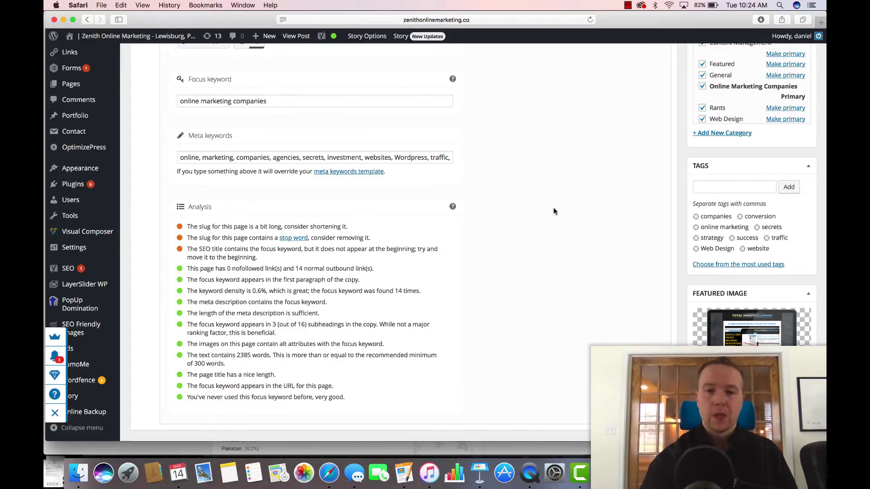
scroll(553, 211, up, 5)
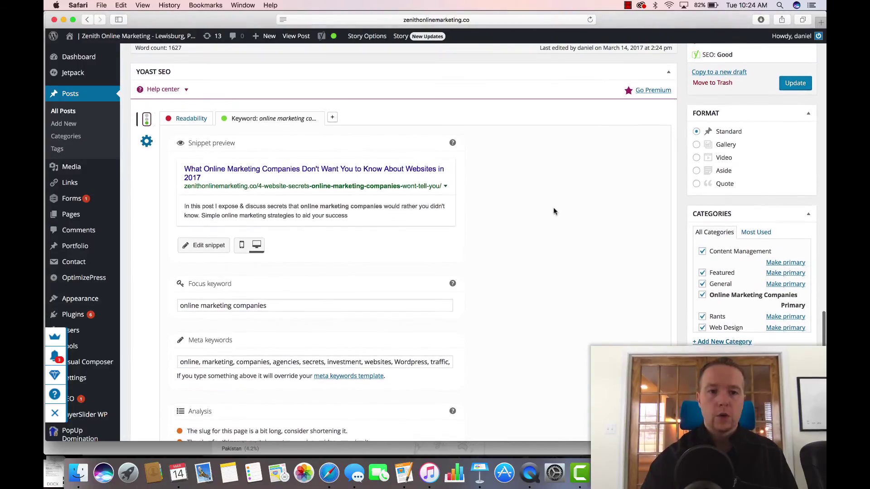
scroll(554, 211, down, 3)
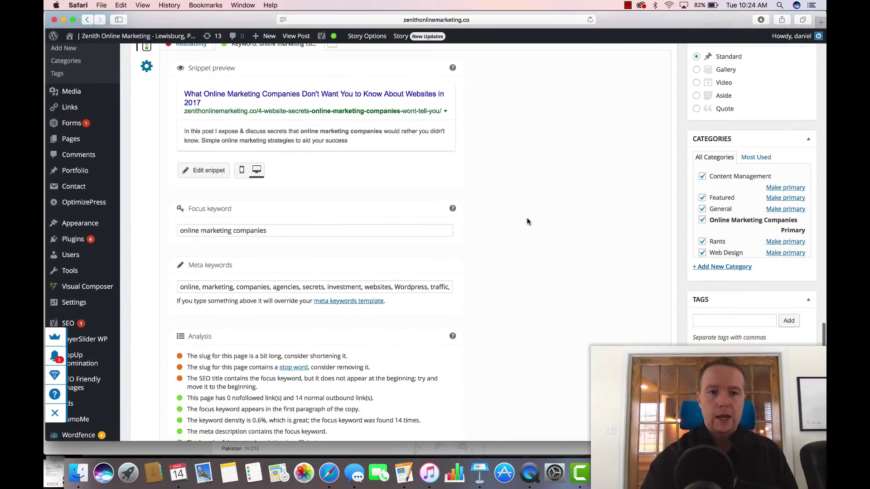
scroll(527, 221, up, 10)
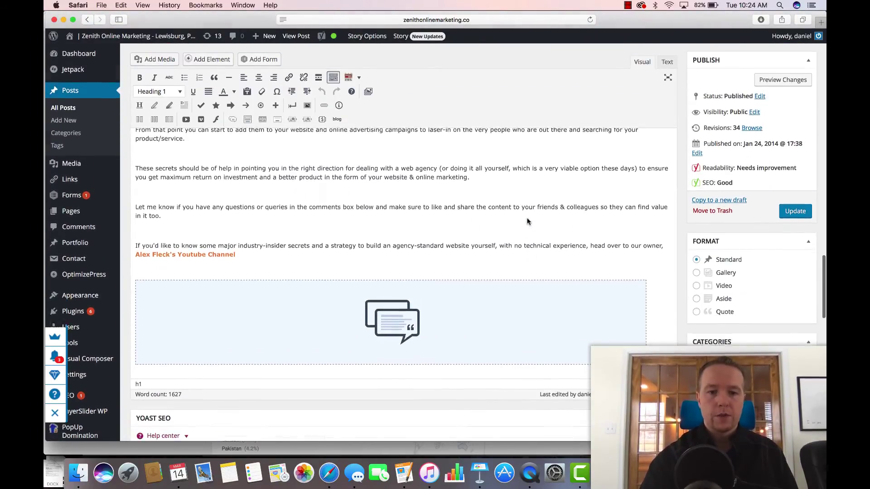
scroll(526, 222, down, 15)
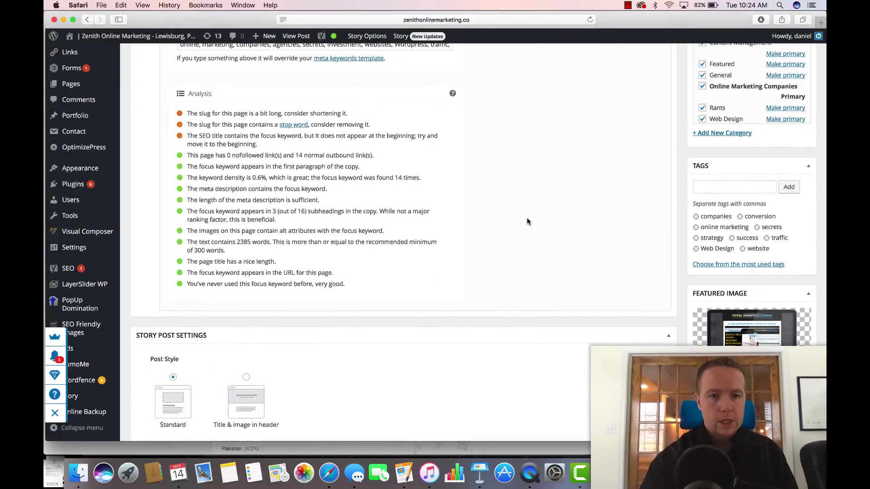
scroll(527, 222, up, 4)
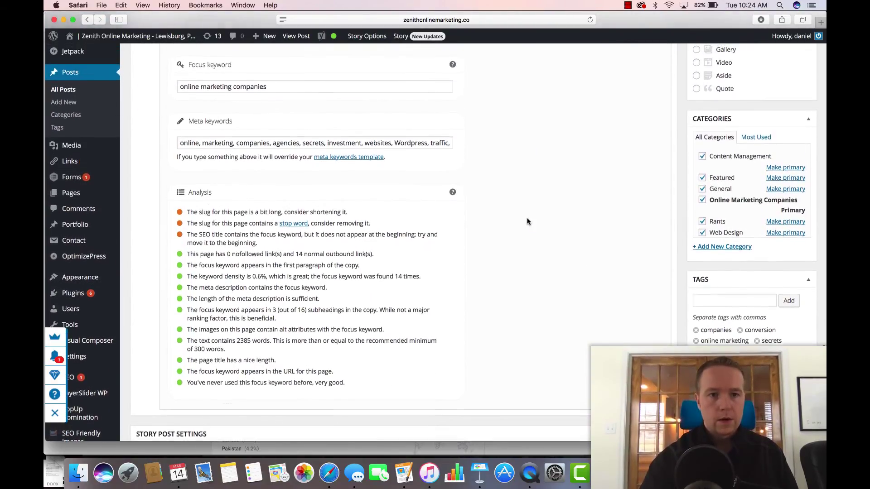
Step: Open the snippet editor at the post's slug
scroll(527, 221, up, 6)
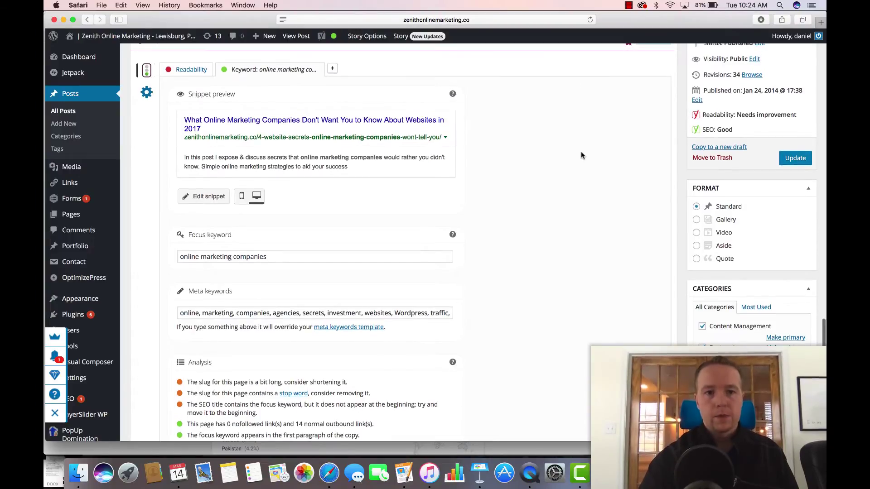
scroll(581, 154, up, 1)
click(359, 174)
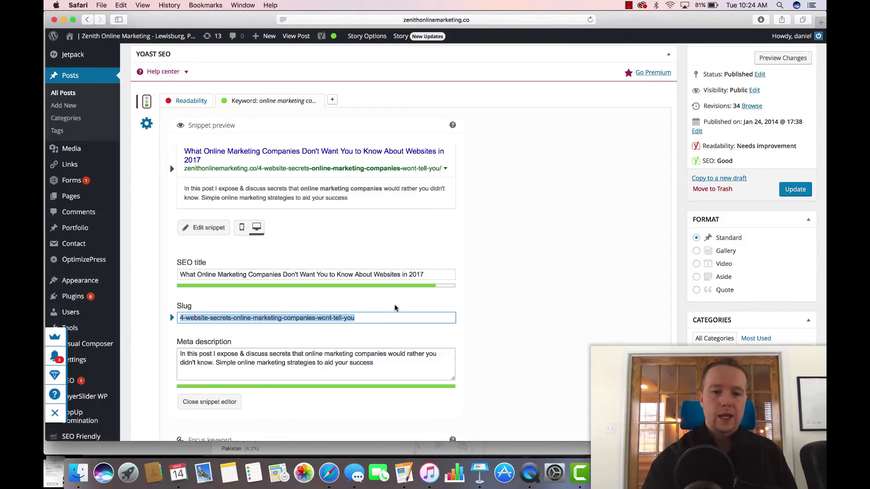
Step: Shorten the post's permalink slug to "secrets-online-marketing-companies-wont-tell-you" by removing "4-website-", and accept it
scroll(518, 268, up, 20)
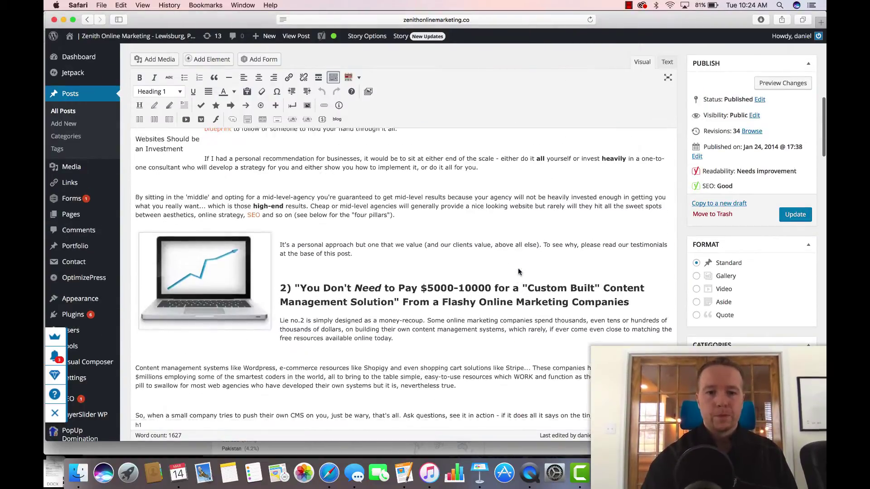
scroll(518, 268, up, 10)
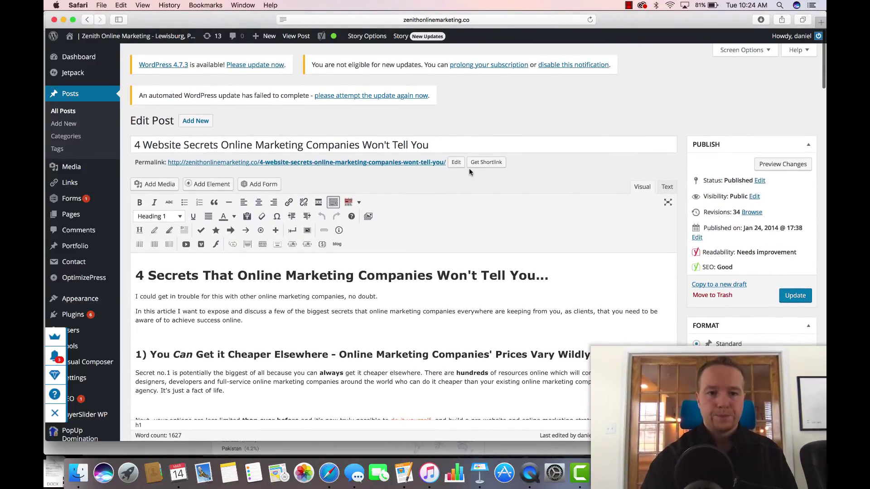
click(456, 162)
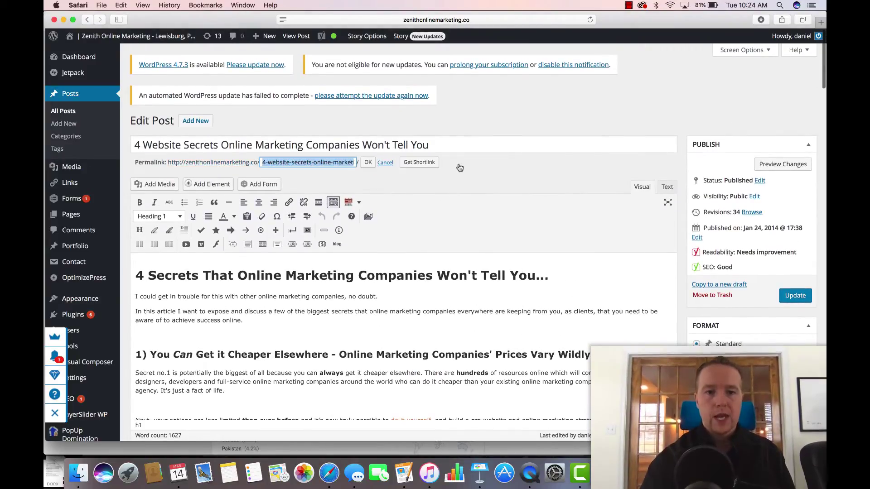
click(293, 162)
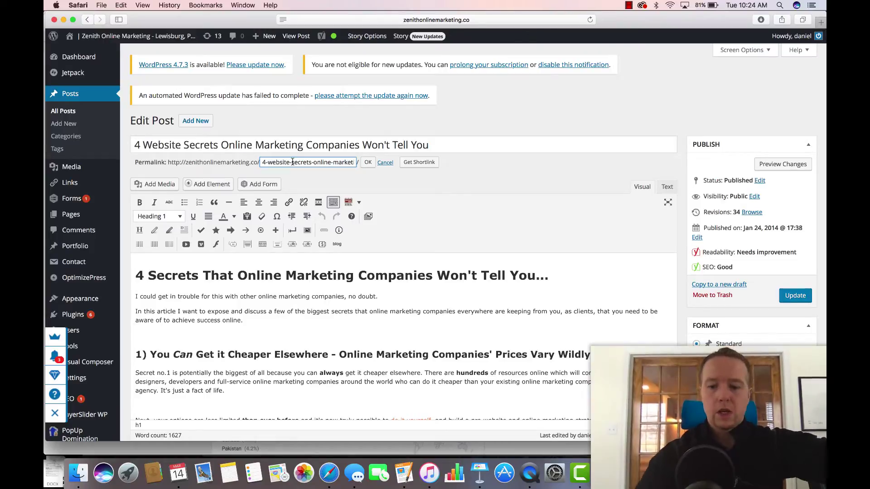
key(BackSpace)
key(BackSpace)
key(BackSpace)
key(BackSpace)
key(BackSpace)
key(BackSpace)
key(BackSpace)
key(BackSpace)
key(BackSpace)
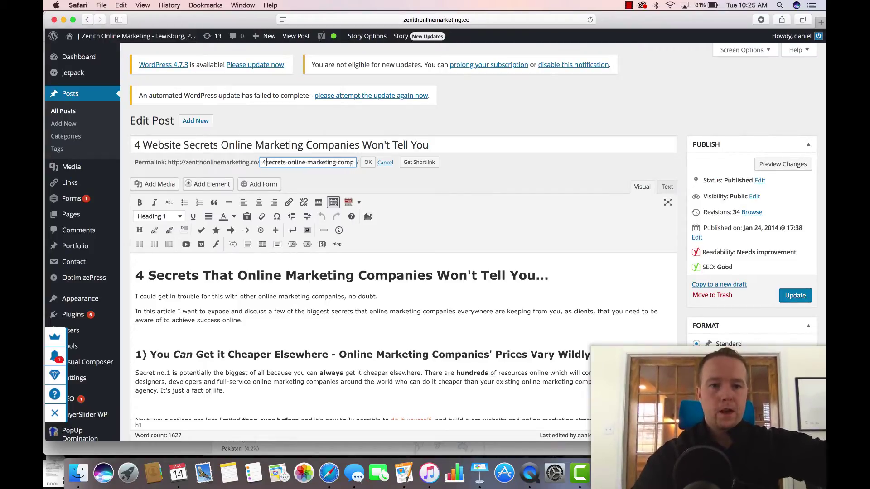
key(BackSpace)
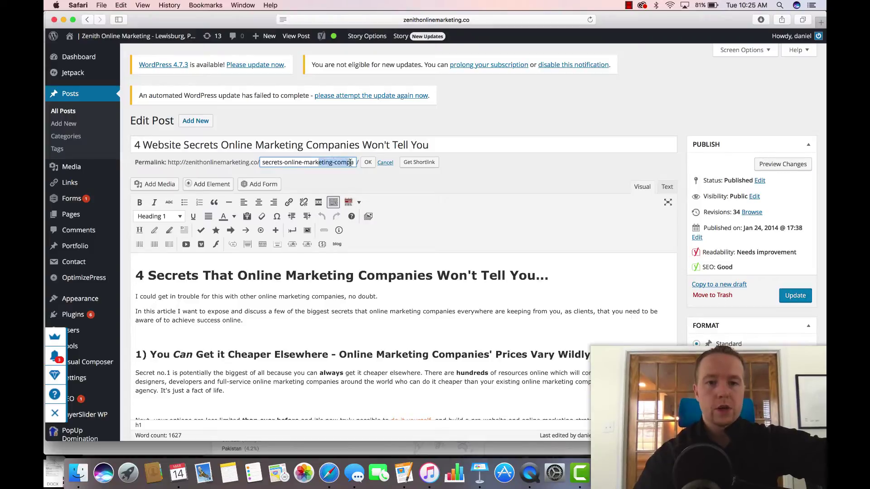
drag(350, 162, 357, 162)
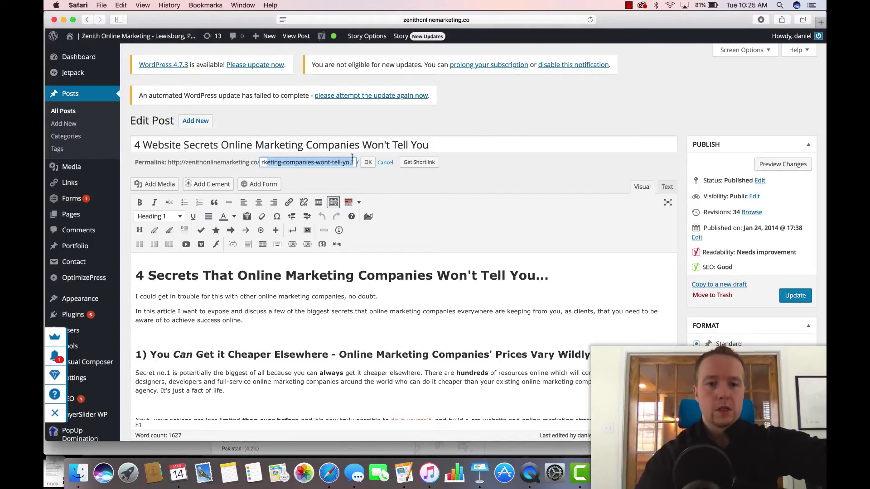
click(353, 162)
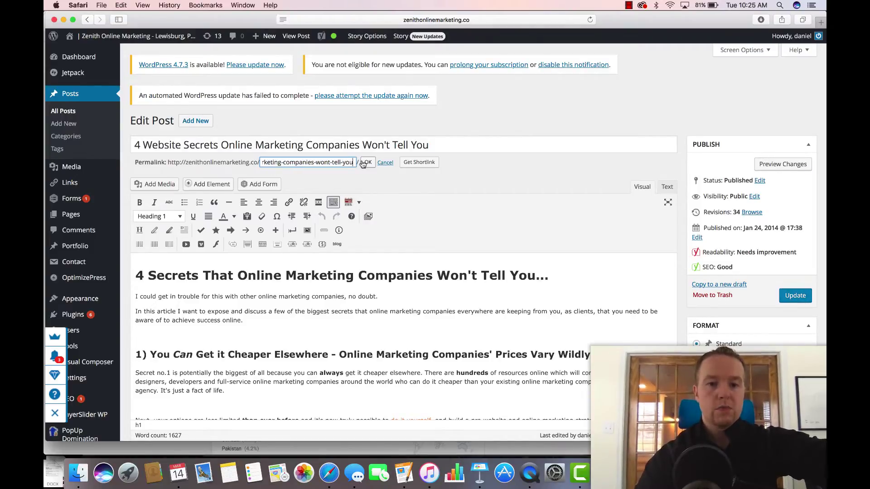
click(367, 164)
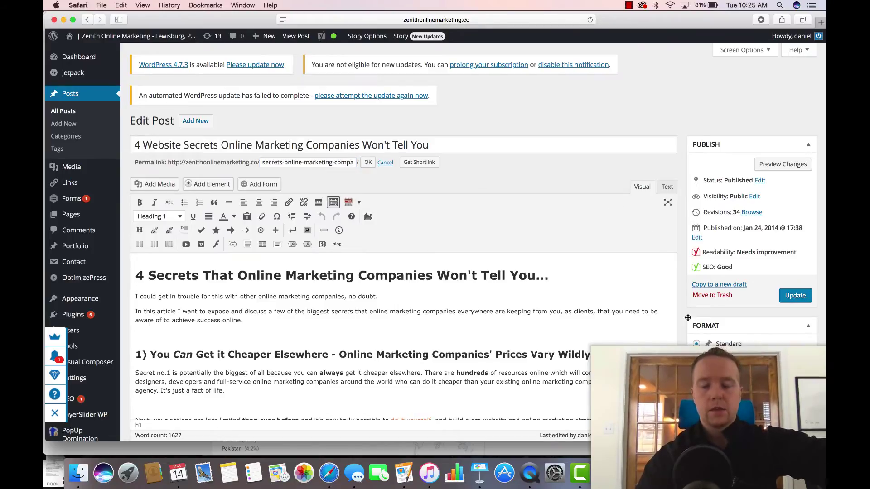
Step: Check the shortened slug in the snippet preview and the slug items in the keyword analysis
scroll(687, 317, down, 20)
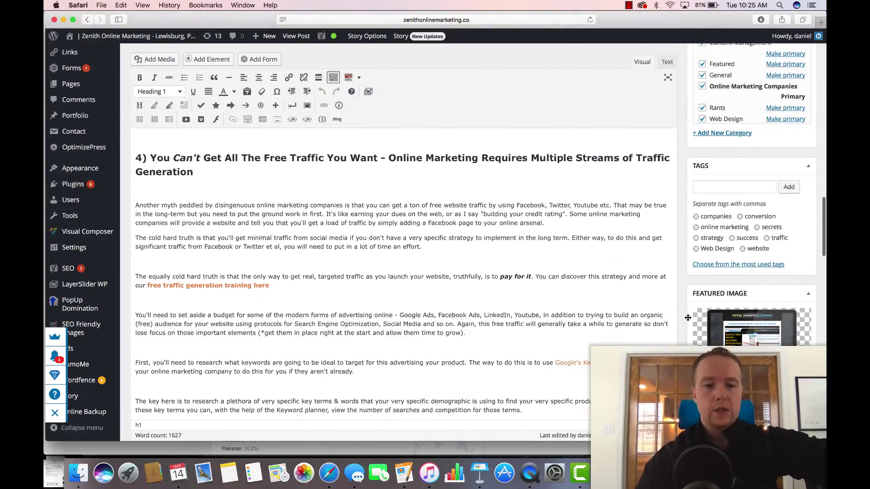
scroll(687, 317, down, 15)
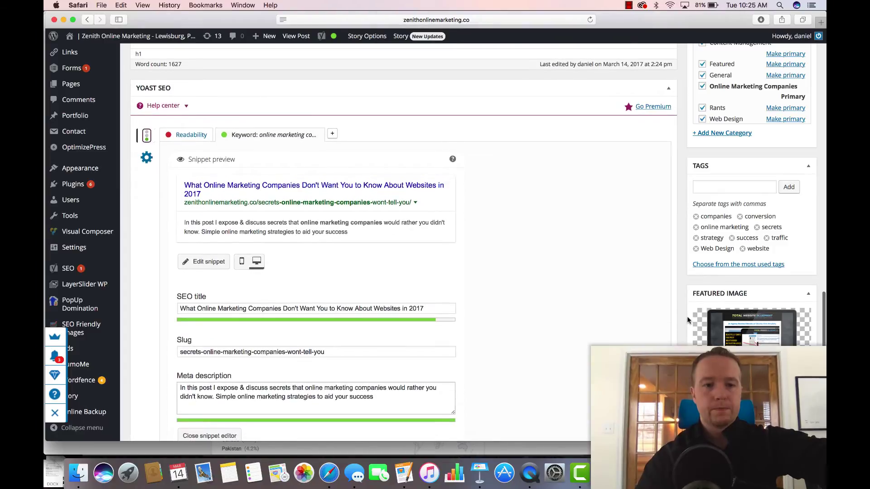
scroll(687, 320, down, 3)
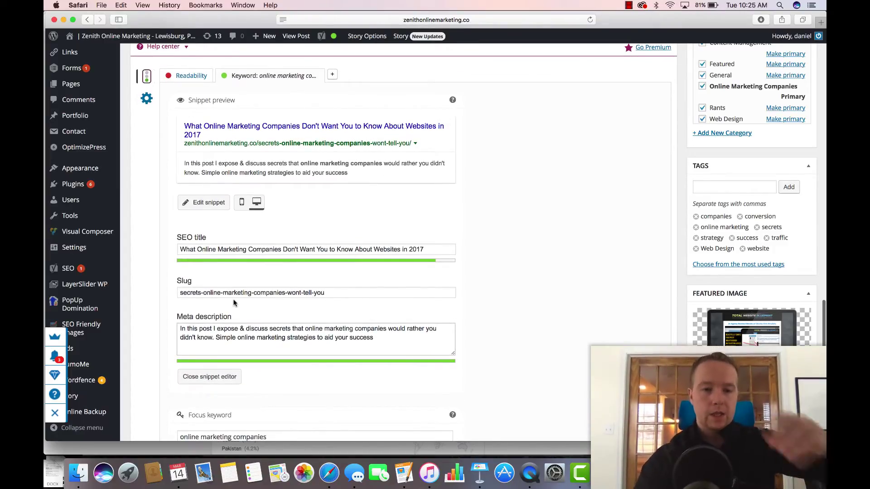
scroll(572, 340, down, 12)
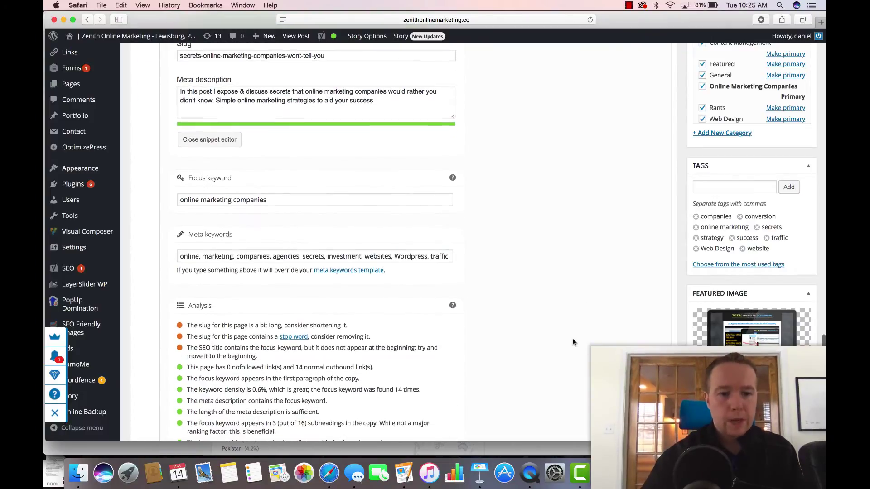
scroll(572, 338, up, 20)
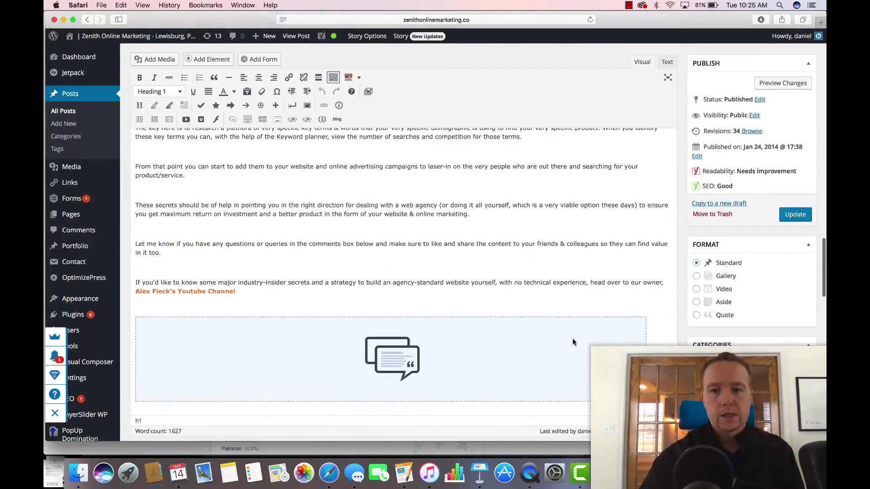
Step: Shorten the post's permalink slug to "secrets-online-marketing-companies" by removing "-wont-tell-you", accept it, and update the post
scroll(572, 340, up, 20)
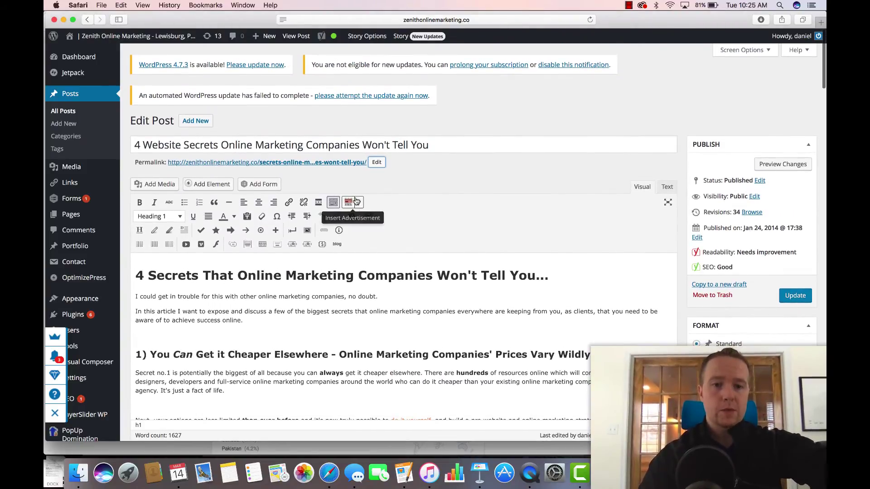
click(378, 163)
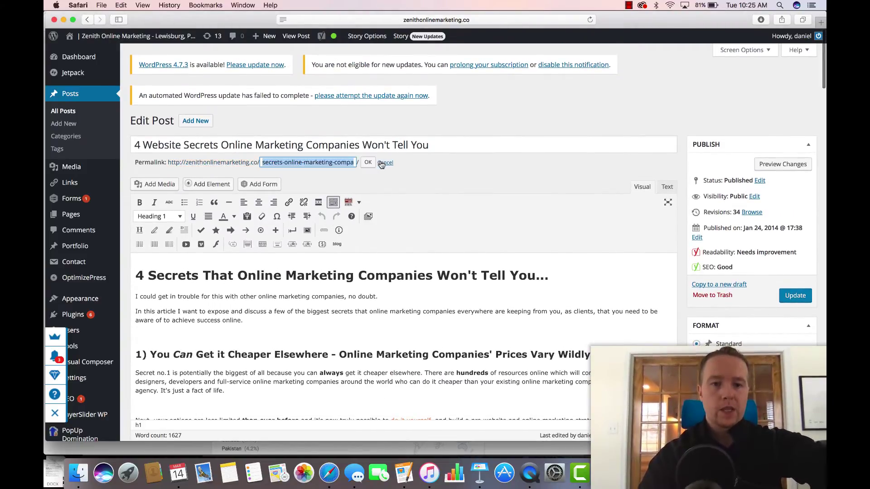
click(350, 162)
drag(351, 161, 375, 170)
click(356, 161)
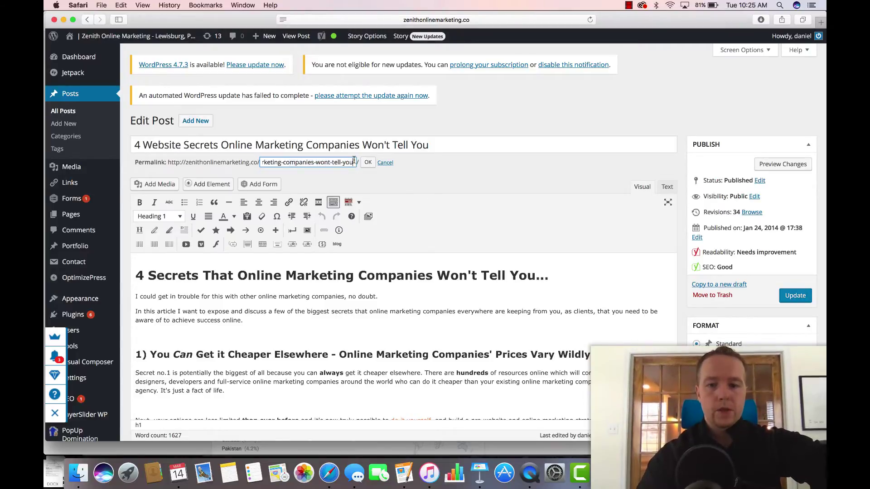
key(BackSpace)
key(BackSpace)
key(BackSpace)
key(BackSpace)
key(BackSpace)
key(BackSpace)
key(BackSpace)
key(BackSpace)
key(BackSpace)
key(BackSpace)
key(BackSpace)
key(BackSpace)
key(BackSpace)
key(BackSpace)
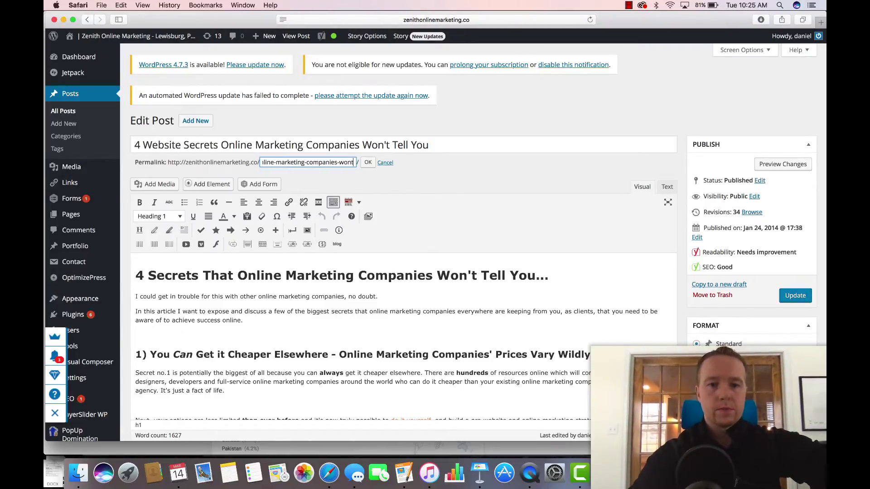
click(368, 162)
click(787, 296)
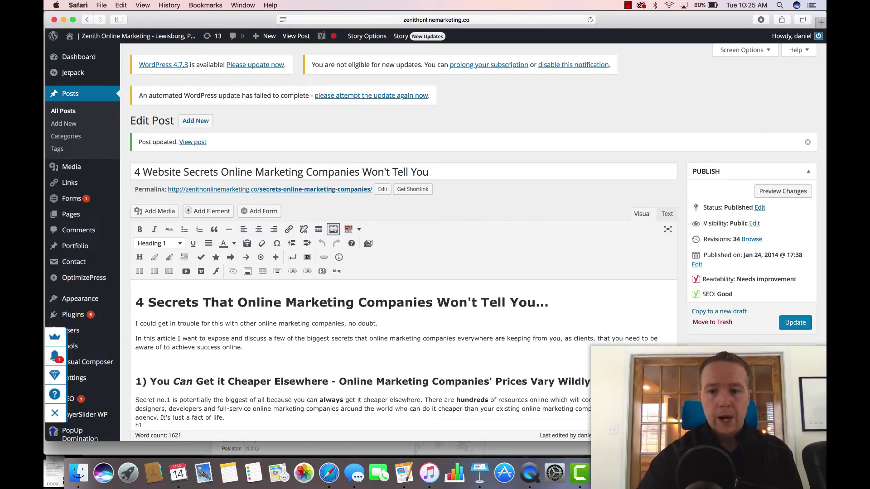
Step: Check the updated post's snippet preview and keyword analysis, and open the snippet editor at the SEO title
scroll(403, 272, down, 15)
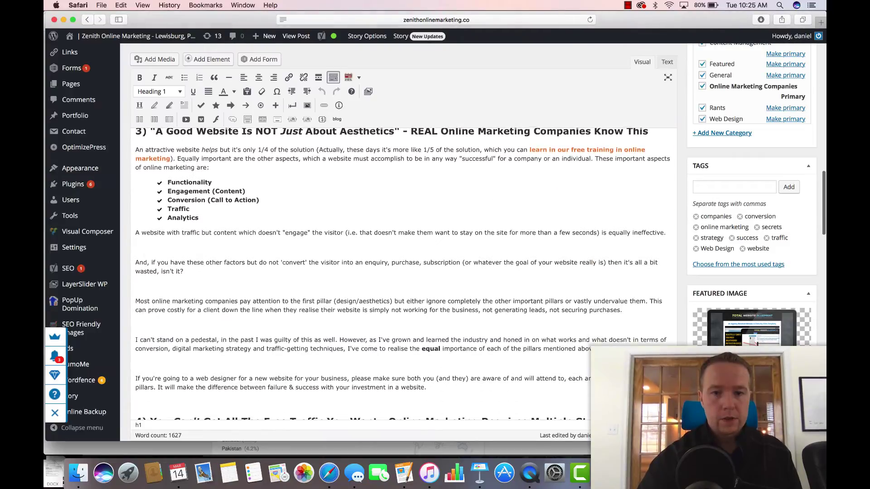
scroll(403, 272, down, 15)
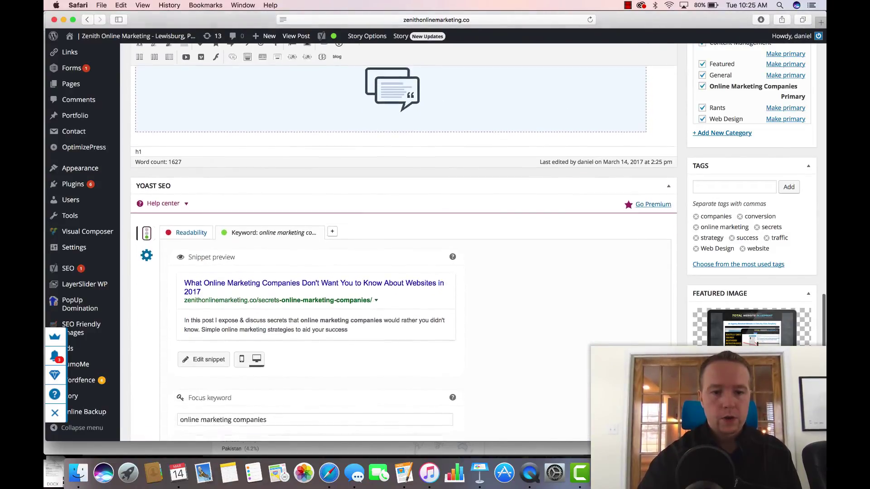
scroll(403, 271, down, 6)
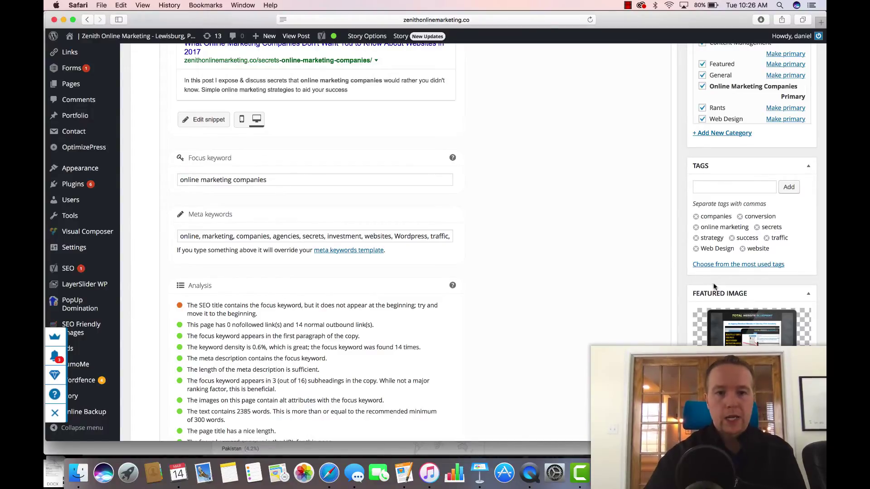
scroll(649, 222, up, 5)
scroll(649, 222, down, 1)
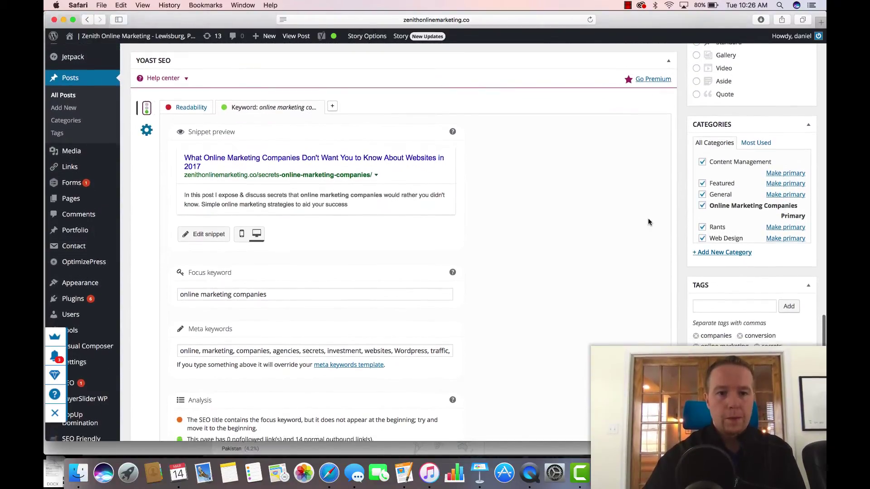
click(320, 160)
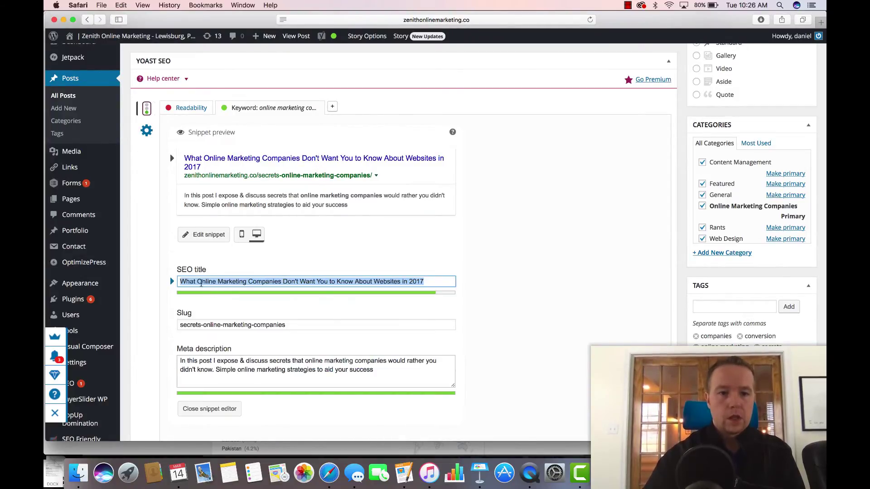
Step: Reword the start of the SEO title by removing "What" and inserting "' Secrets That They" after "Online Marketing Companies"
click(199, 282)
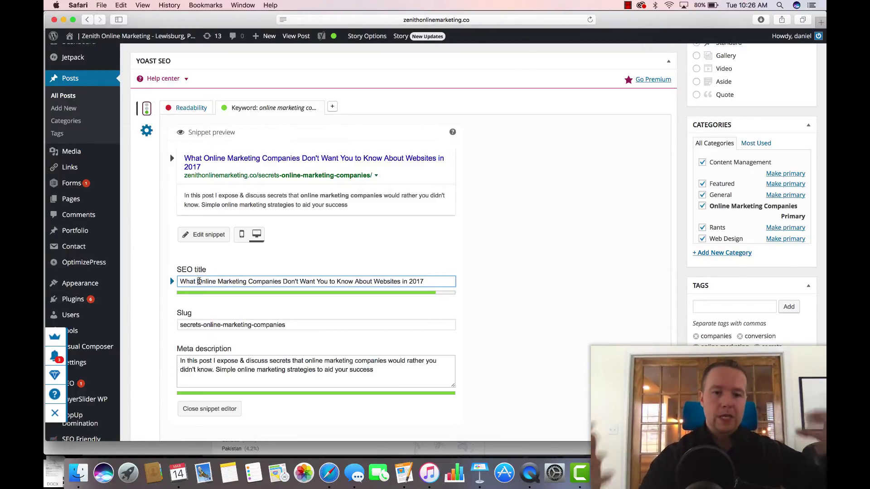
key(BackSpace)
key(BackSpace)
key(BackSpace)
key(BackSpace)
key(BackSpace)
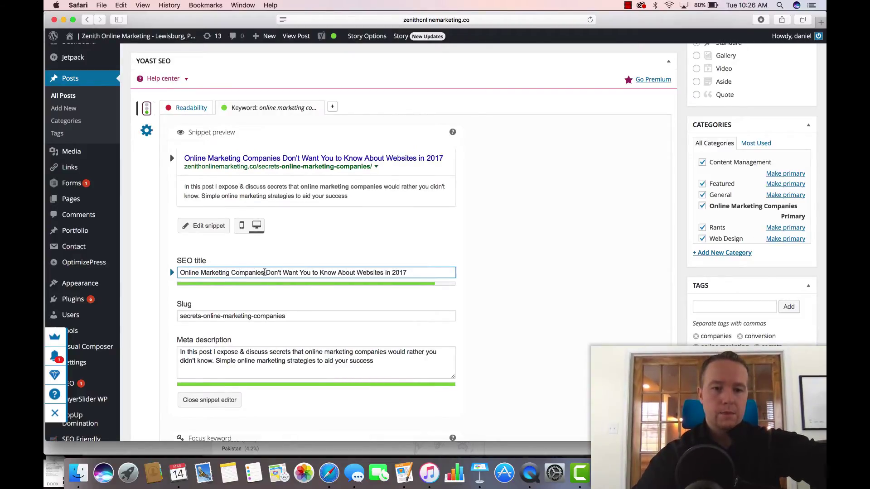
text(' S)
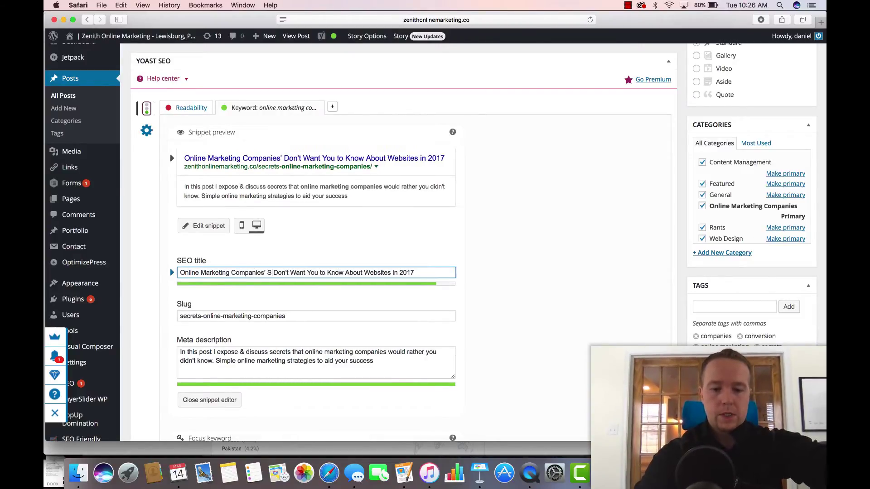
text(ecrets That)
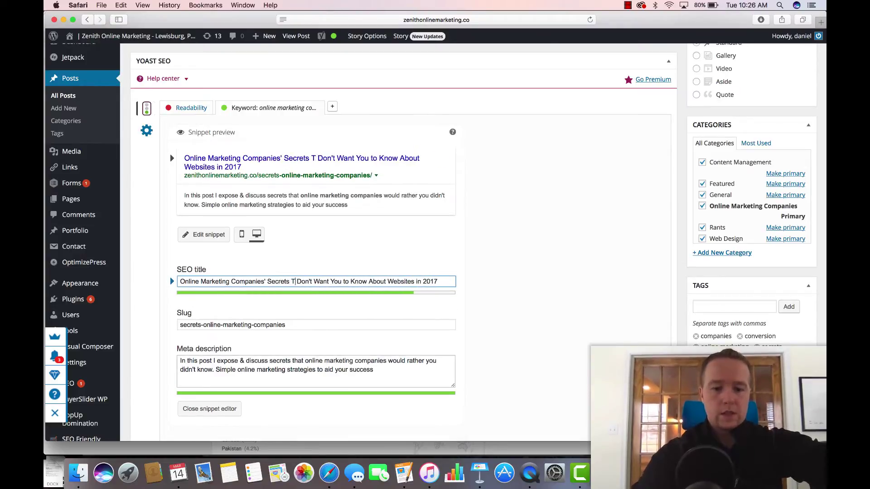
text( They)
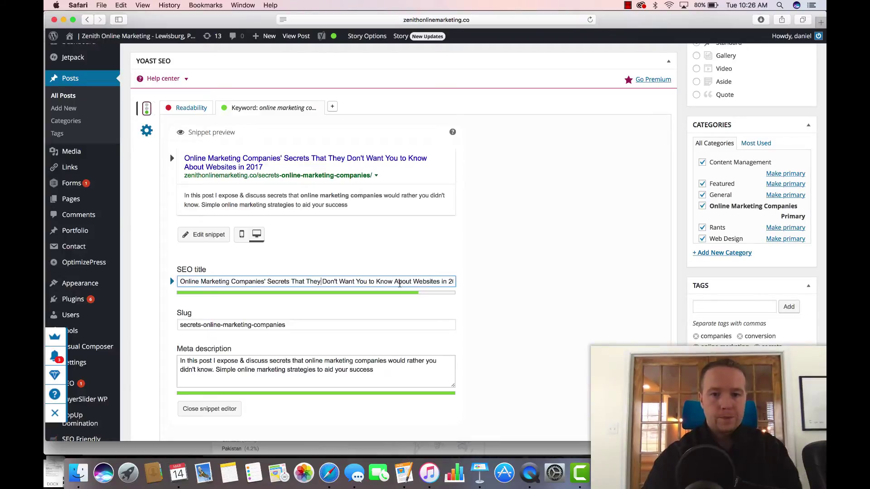
Step: Remove "Websites in 2017" from the end of the SEO title
drag(414, 282, 473, 283)
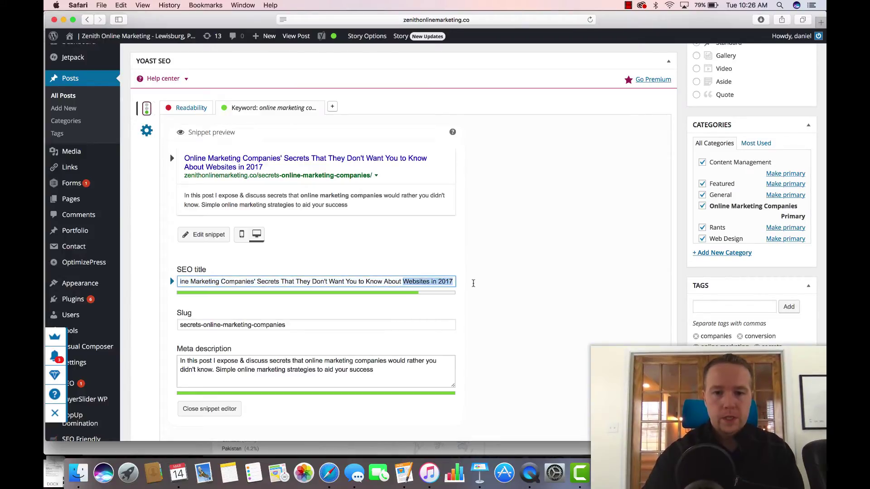
key(BackSpace)
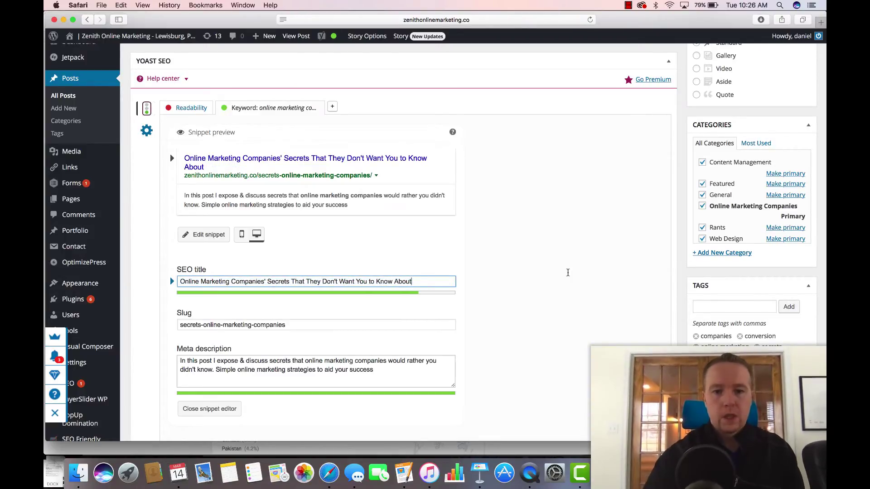
click(568, 272)
Step: Review the keyword analysis checks for the post and compare the focus keyword with the SEO title, slug and meta description
scroll(566, 271, down, 10)
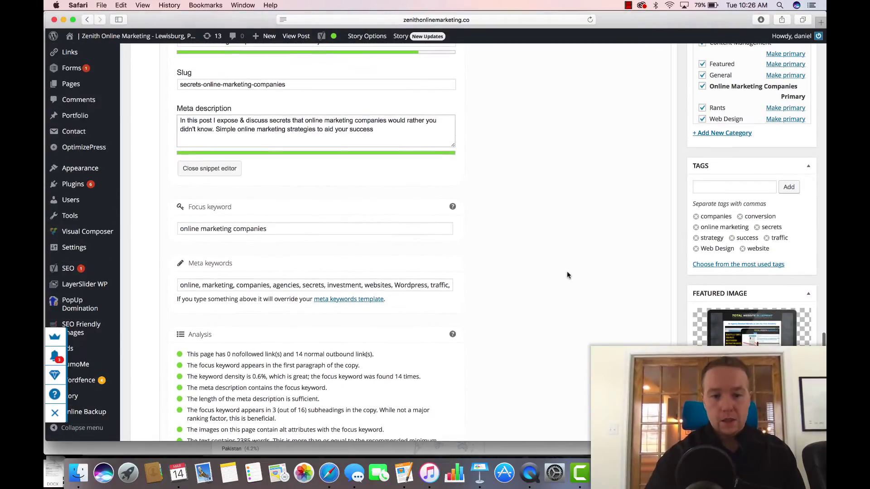
scroll(567, 271, down, 6)
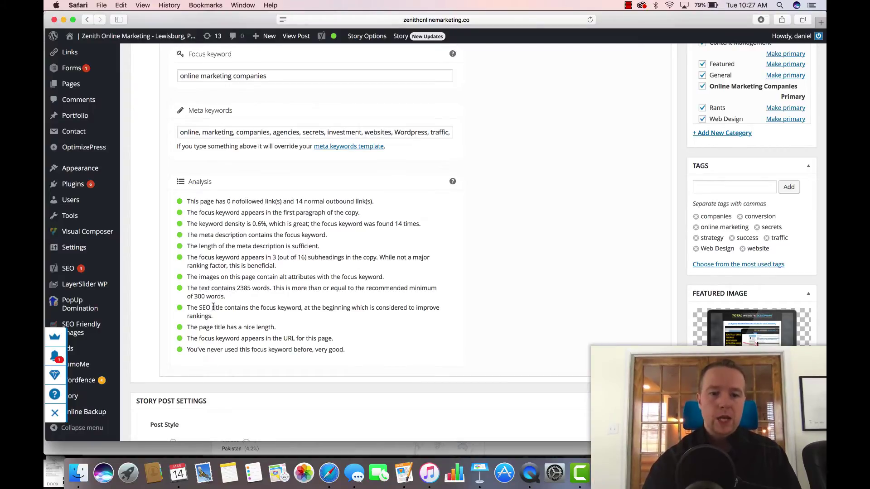
drag(213, 307, 259, 308)
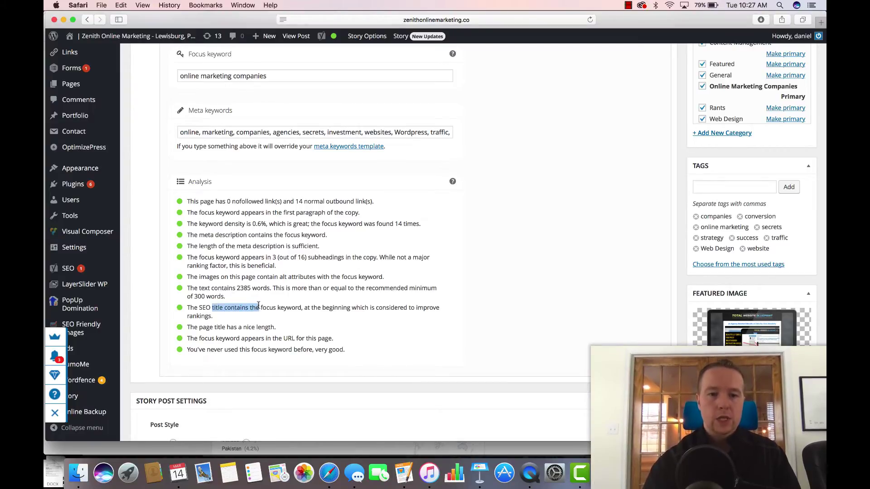
click(294, 317)
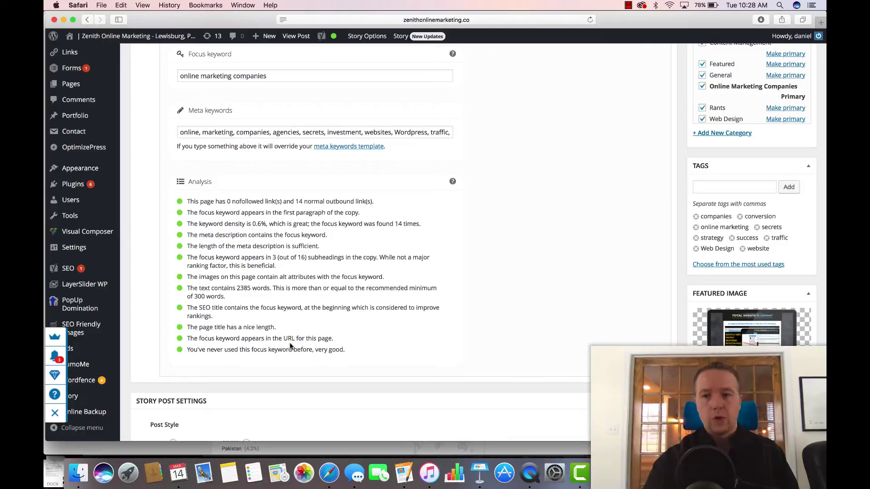
scroll(518, 225, up, 1)
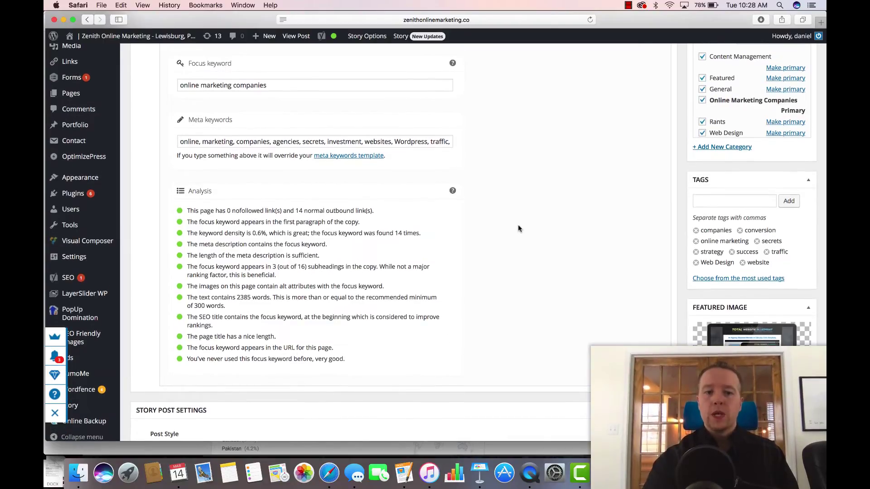
scroll(518, 225, up, 8)
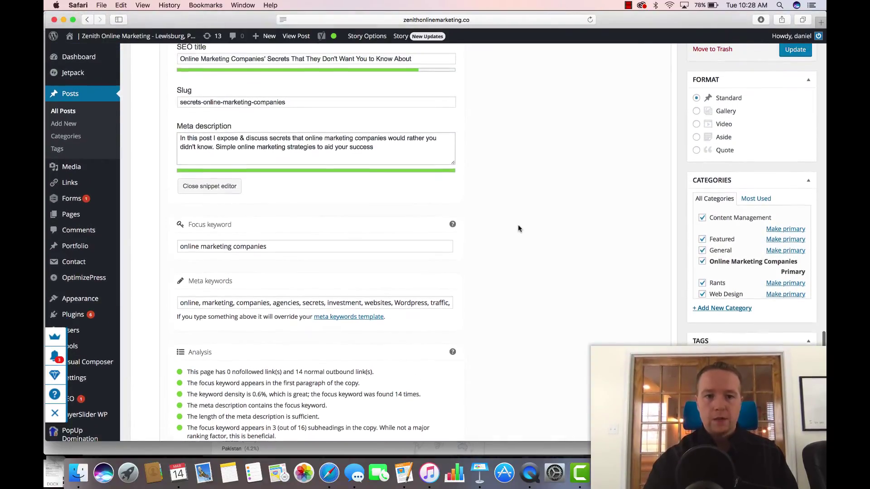
scroll(517, 224, up, 1)
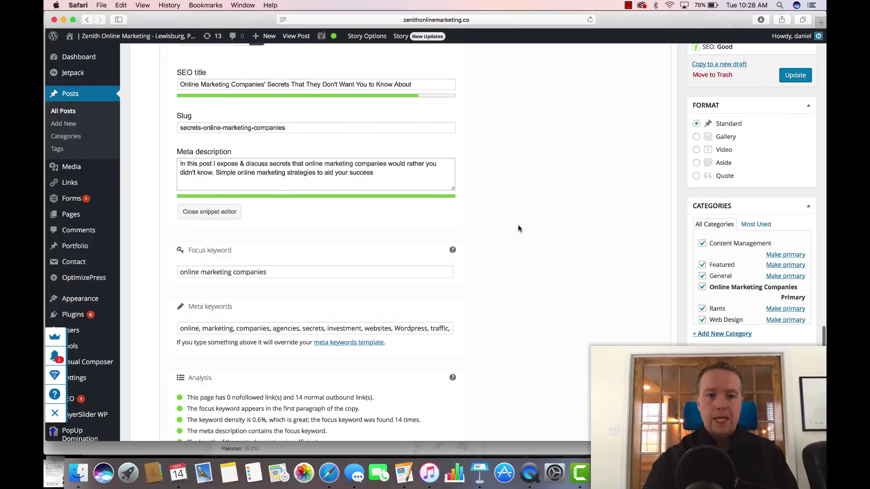
click(270, 273)
drag(270, 275, 180, 273)
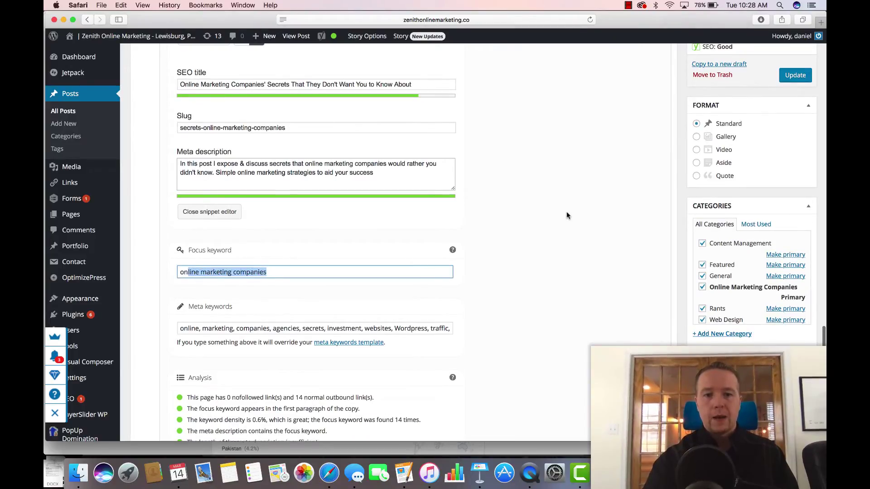
scroll(567, 211, down, 3)
scroll(566, 215, down, 4)
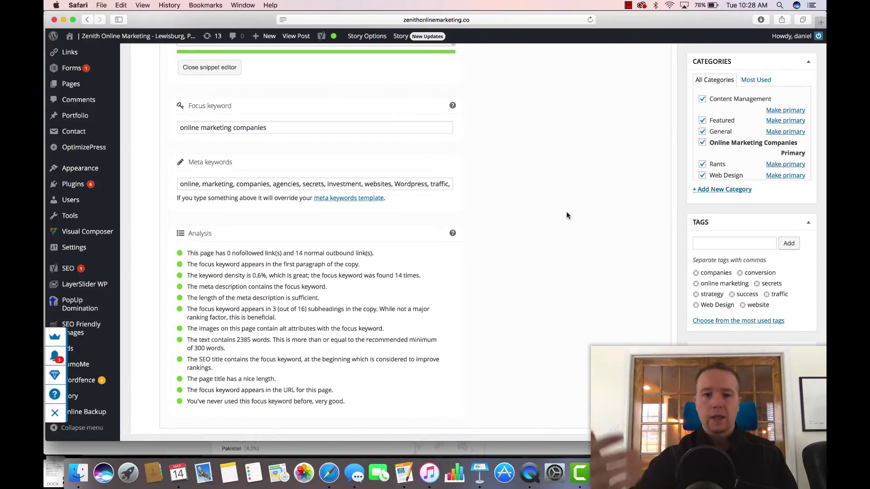
scroll(567, 215, up, 4)
scroll(567, 215, up, 5)
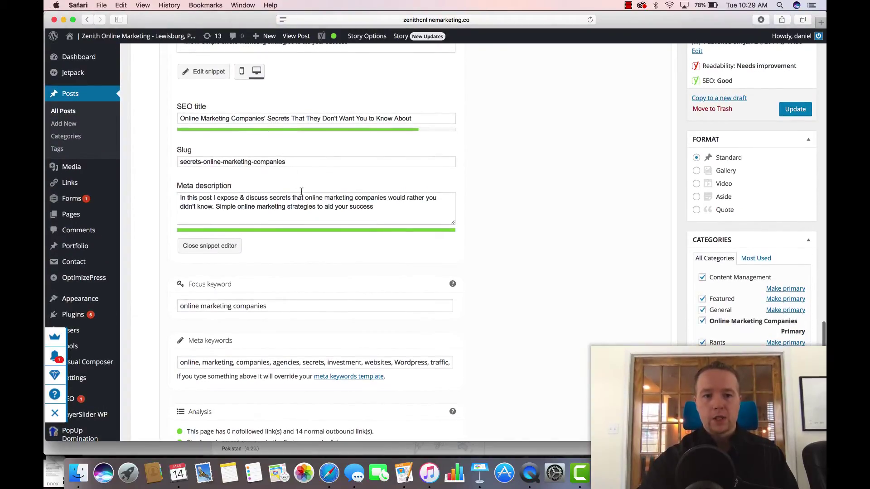
scroll(548, 195, up, 4)
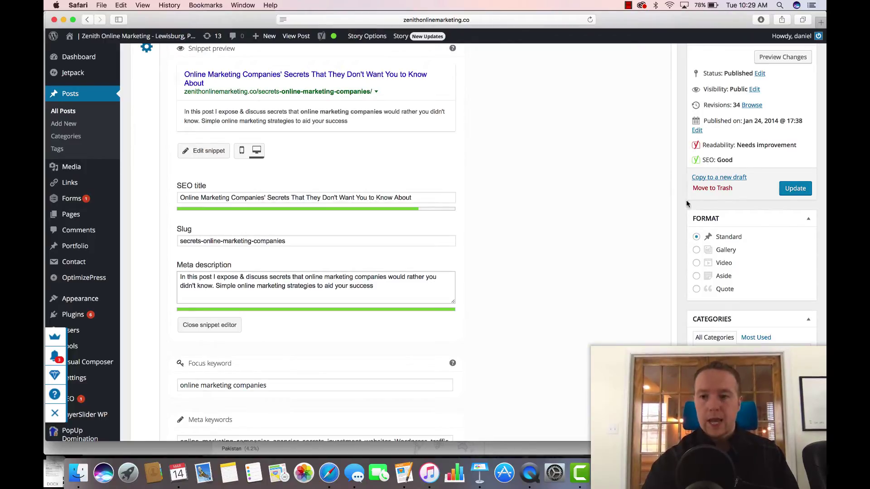
Step: Examine the post's readability analysis for problems with subheadings, sentence length and passive voice
scroll(617, 189, up, 10)
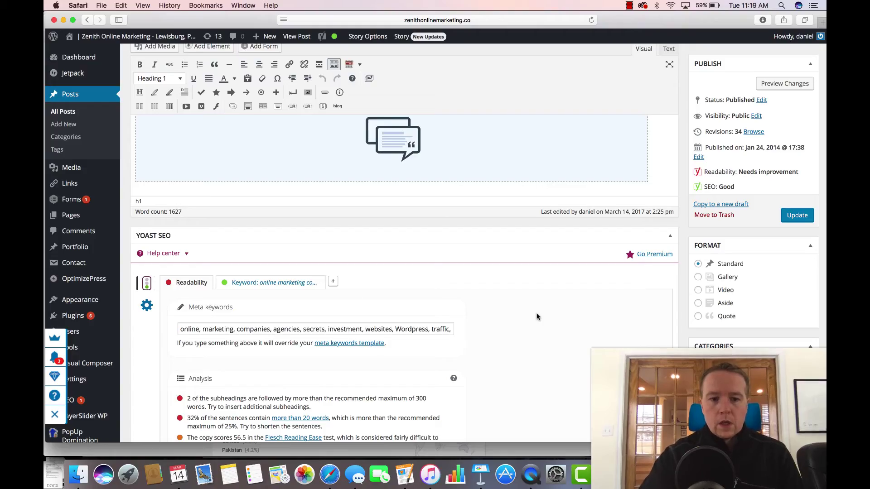
scroll(536, 317, down, 5)
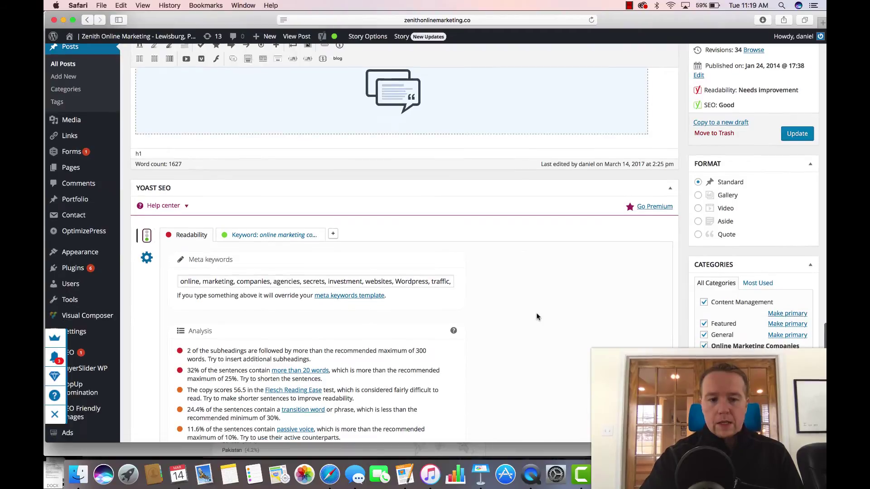
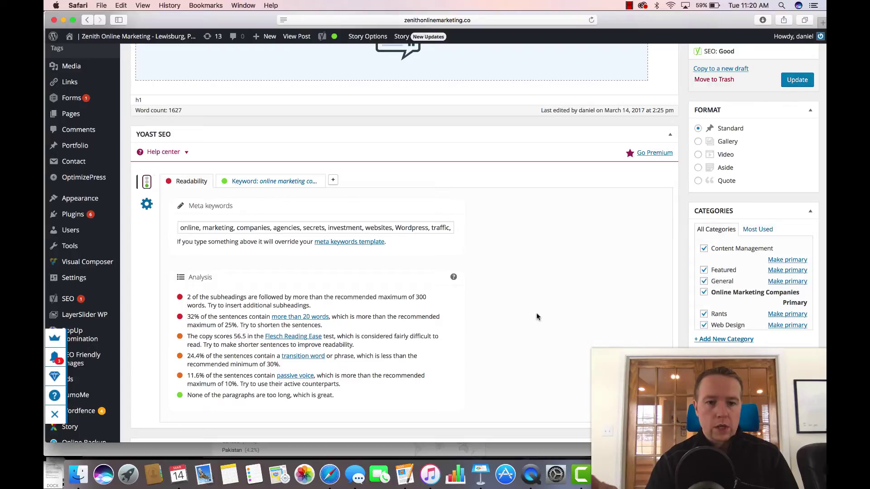
Step: Add an empty Heading 3 line in section 4 above the paragraph starting "The equally cold hard truth"
scroll(484, 192, up, 10)
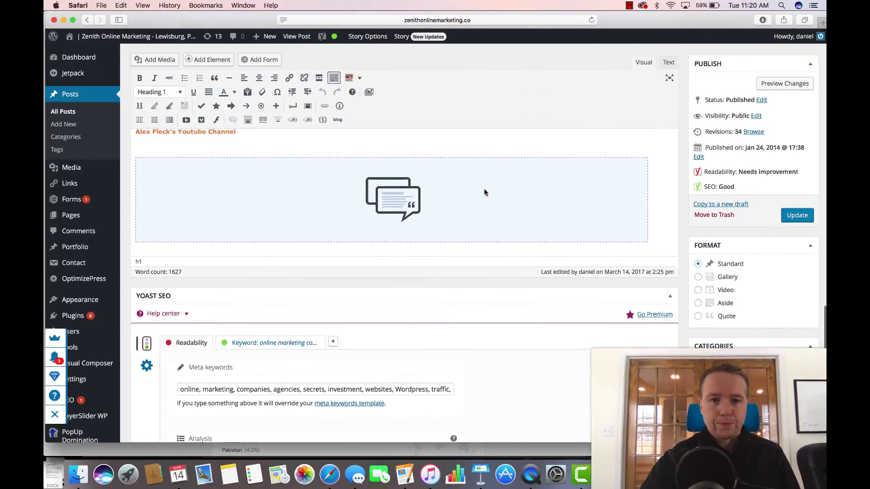
scroll(484, 192, up, 10)
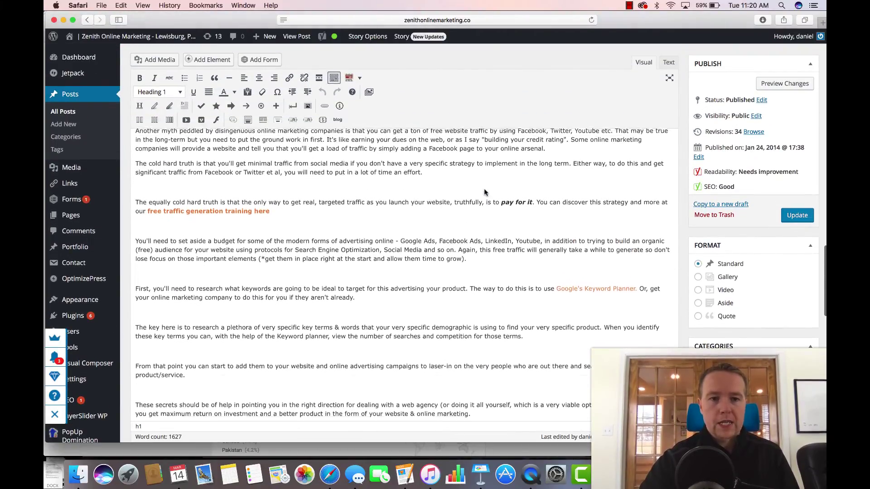
scroll(484, 190, up, 4)
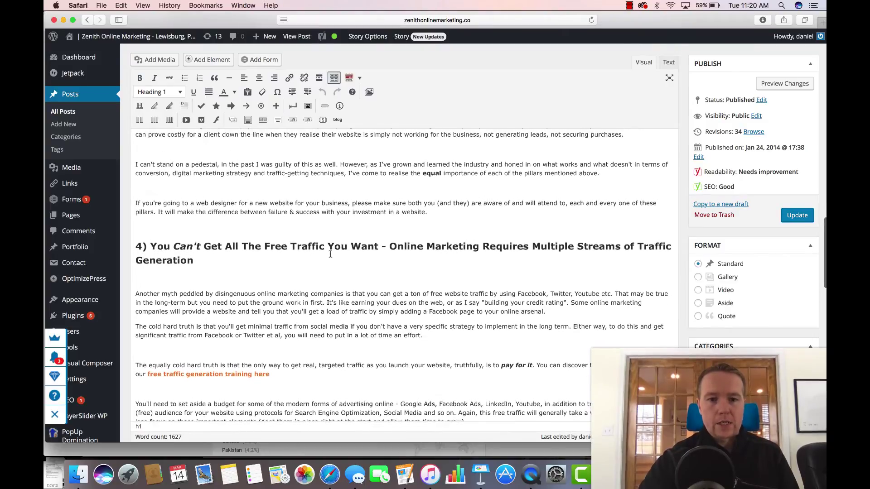
click(329, 254)
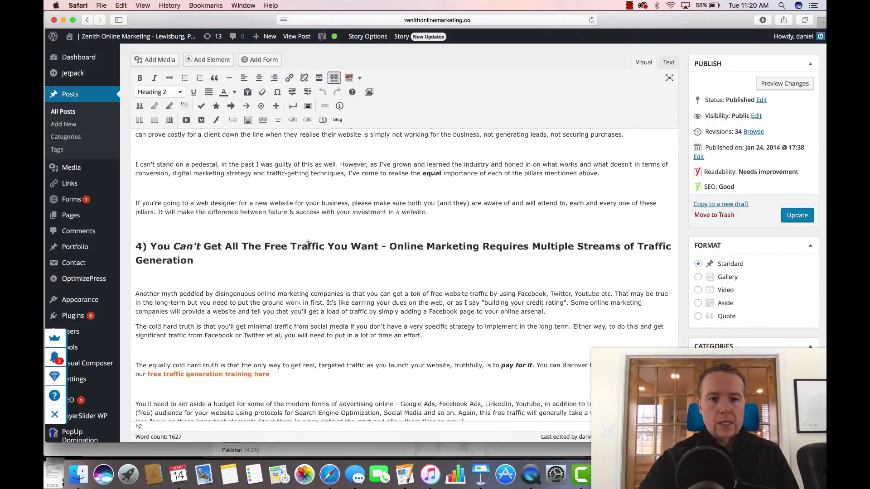
click(307, 246)
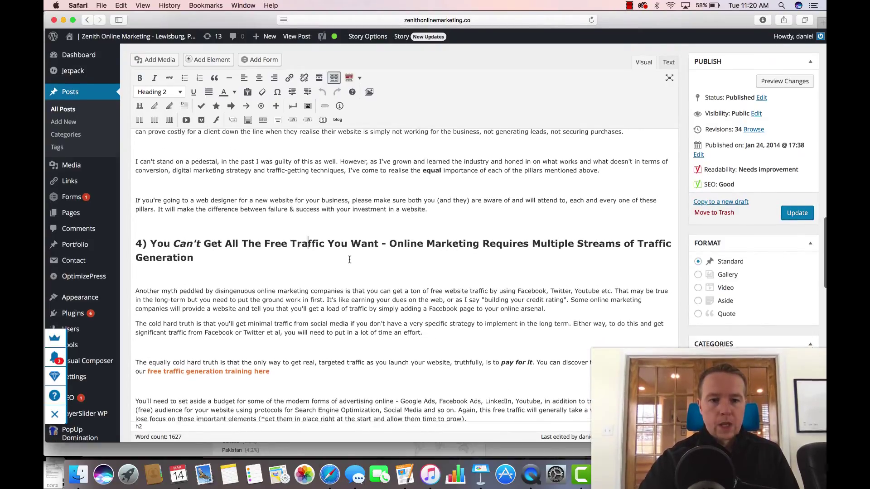
scroll(349, 260, down, 3)
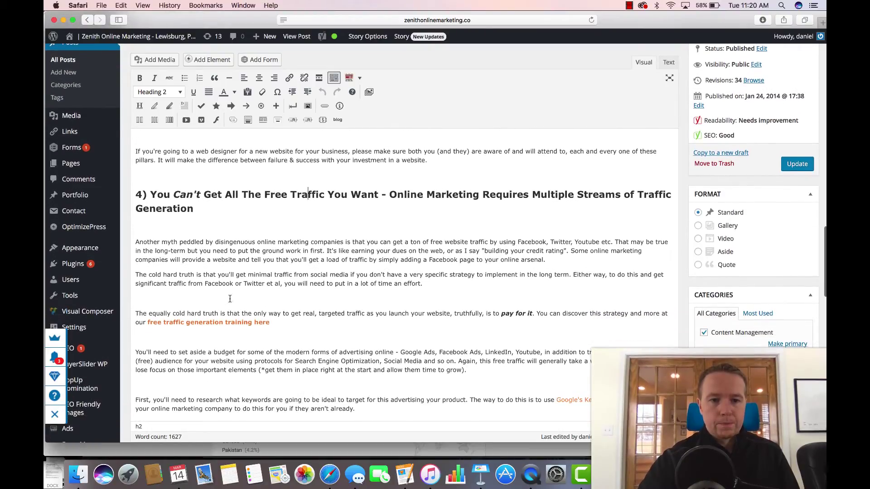
click(226, 302)
key(Return)
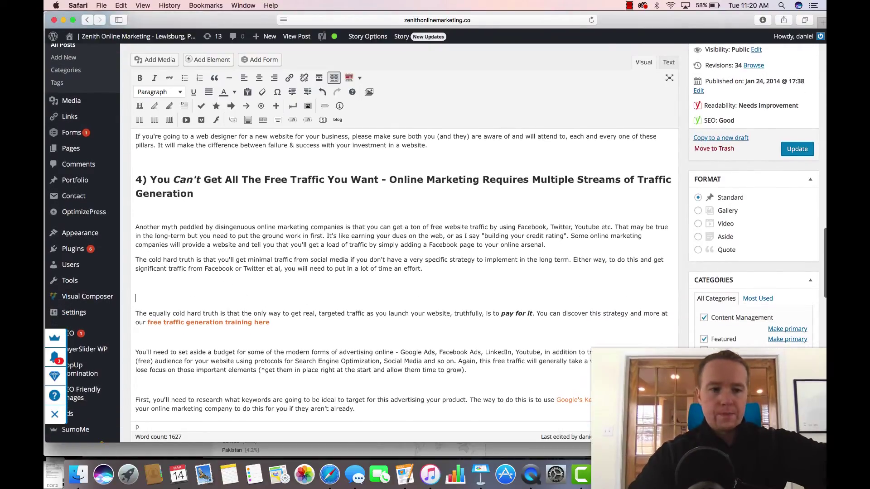
click(178, 92)
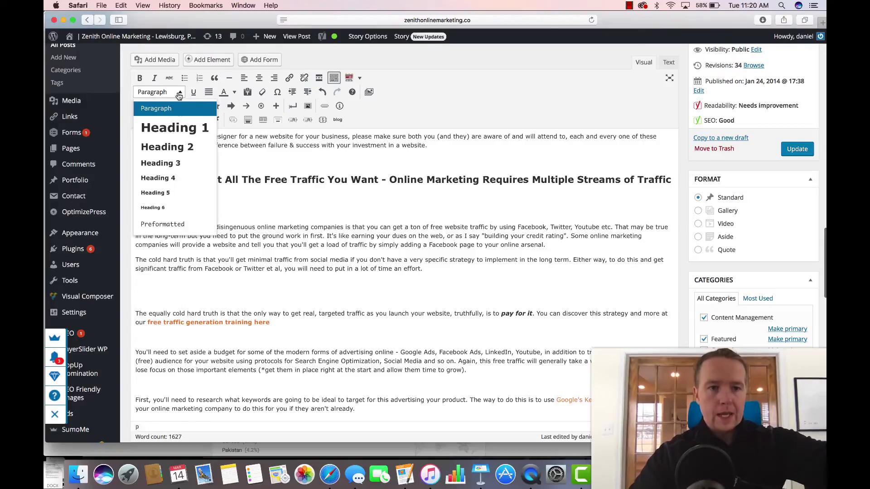
click(171, 163)
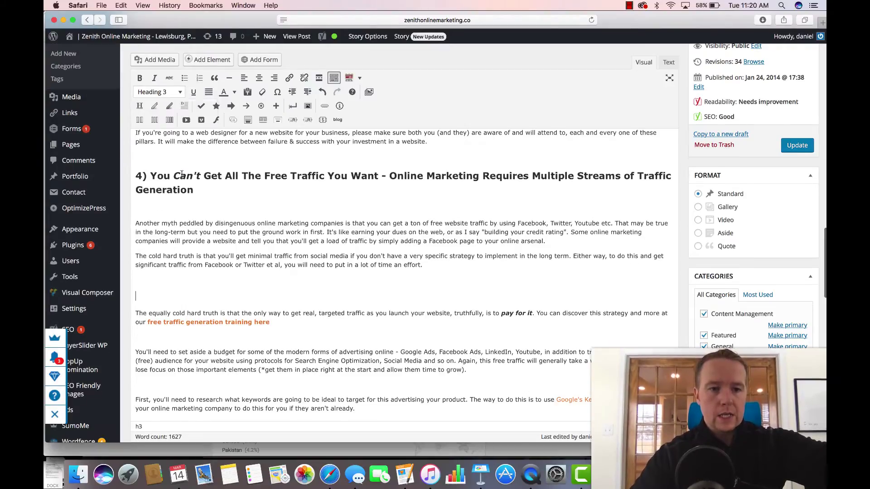
Step: Enter the subheading "The Cold Hard Truth About Online Marketing Companies & Traffic Generation" on the empty Heading 3 line in section 4
text(The)
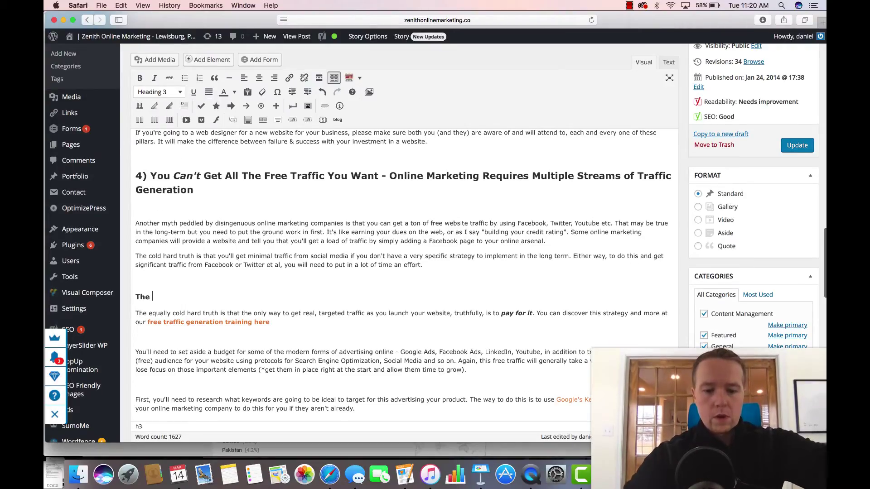
text( Cold H)
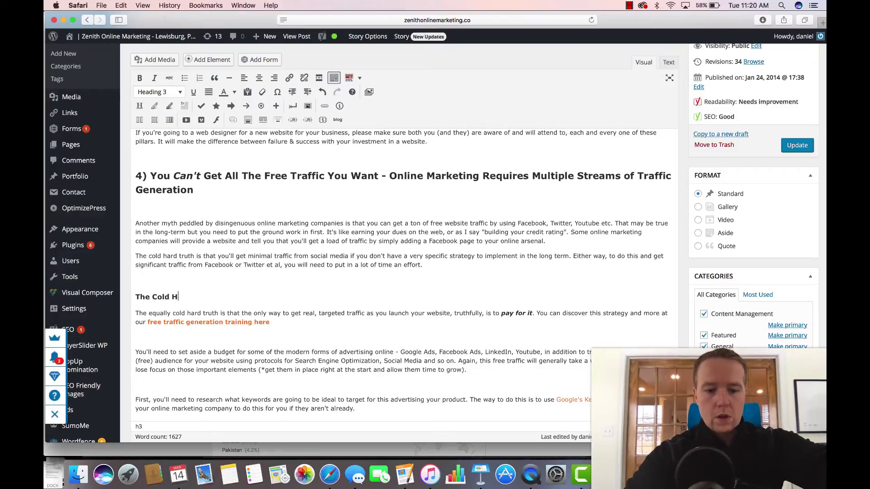
text(ard Truth)
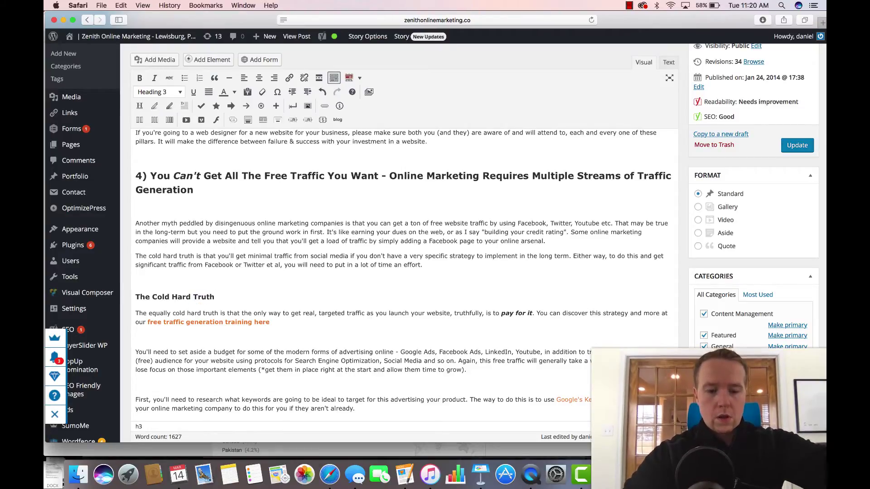
text( About )
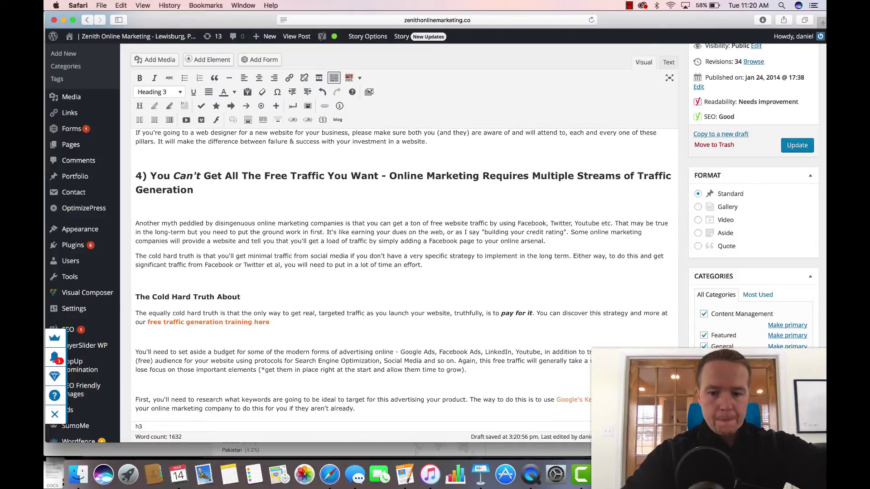
text(Online Marketing)
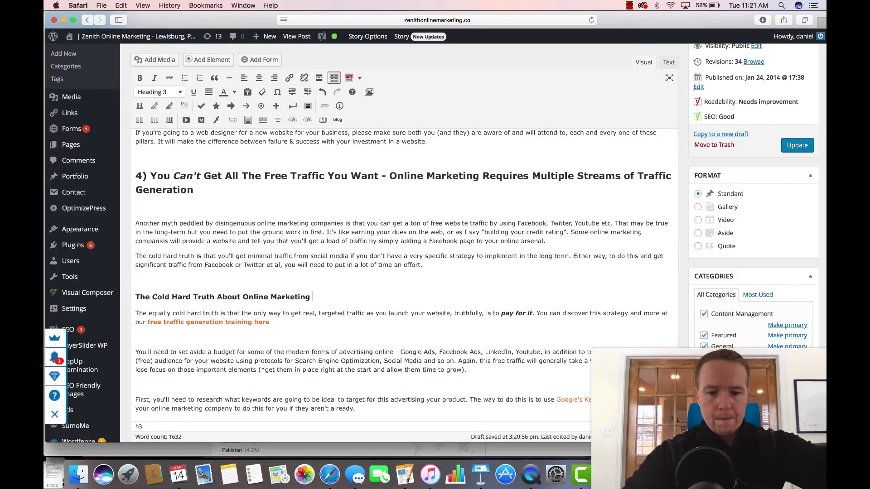
text( & Traffic G)
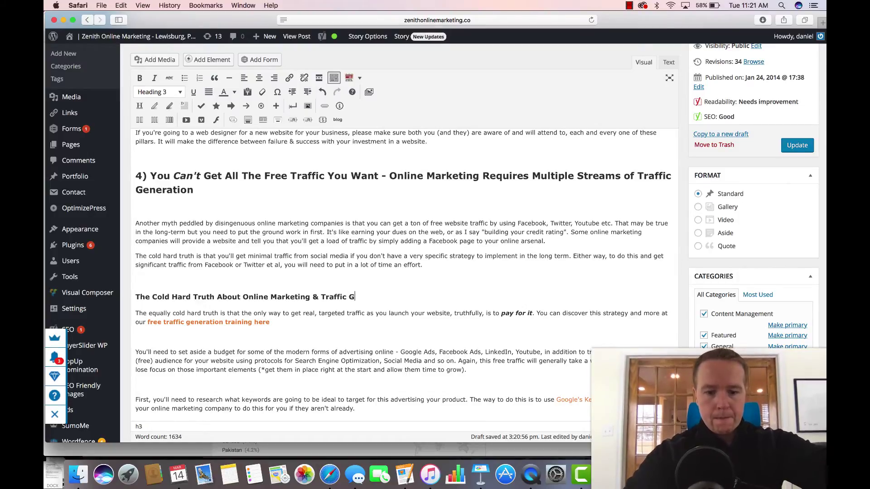
text(eneration)
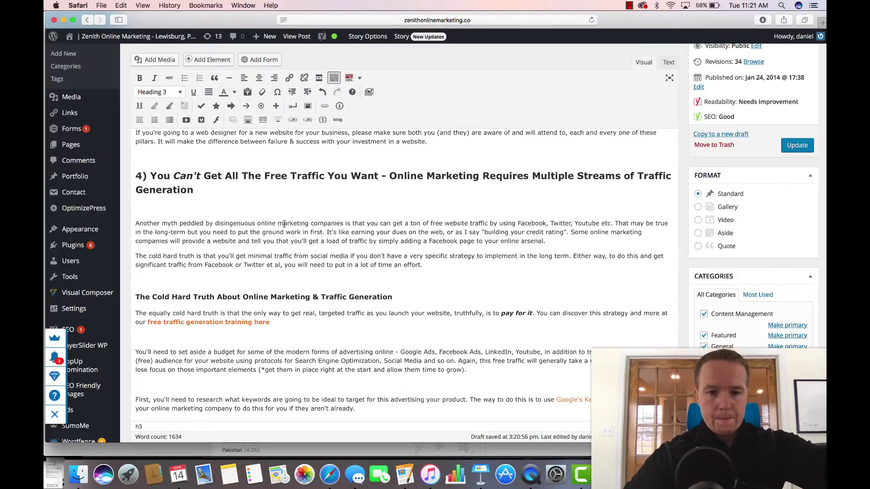
click(310, 297)
text(Companies)
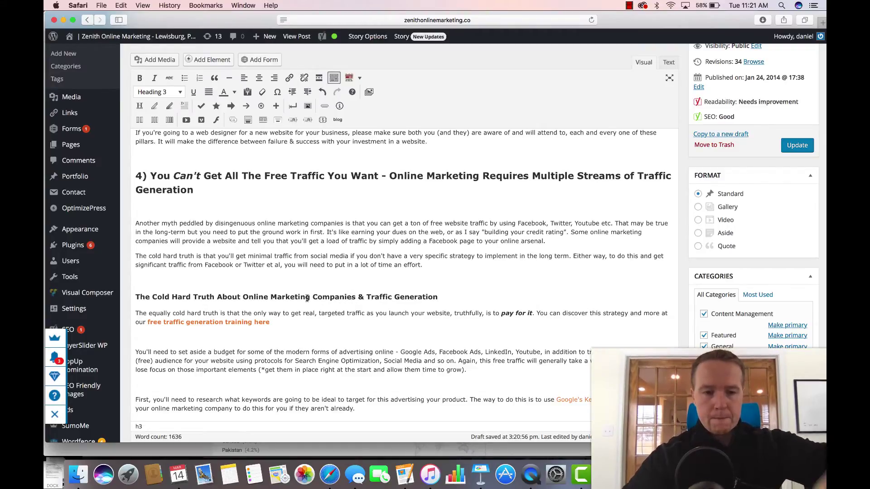
Step: Add the line "The Next Steps in Traffic Generation" above the paragraph starting "From that point you can start"
scroll(426, 290, down, 1)
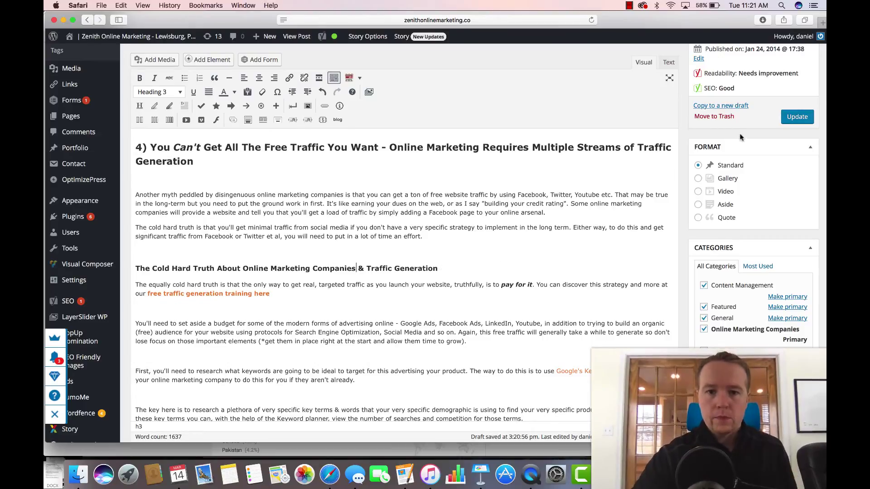
scroll(417, 345, down, 4)
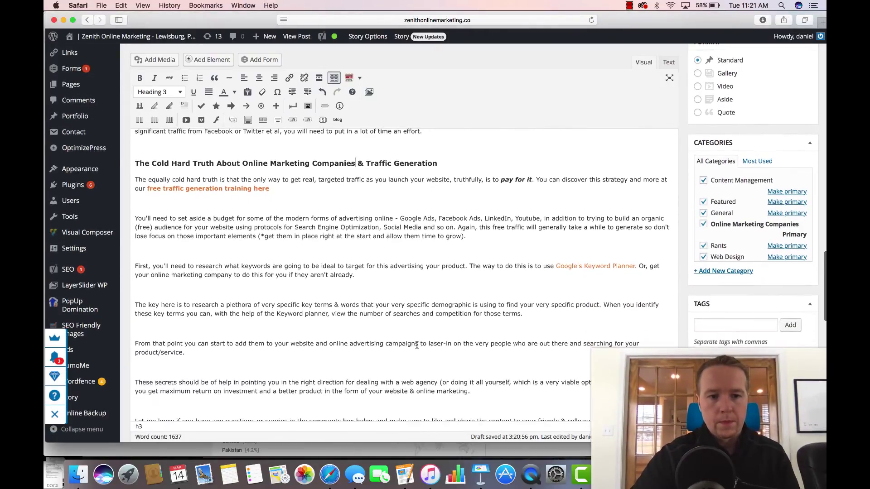
scroll(417, 345, down, 1)
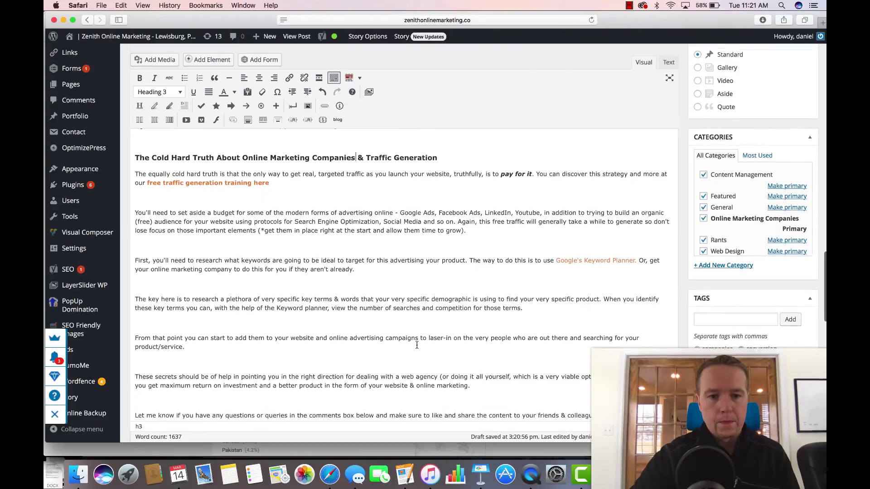
click(330, 321)
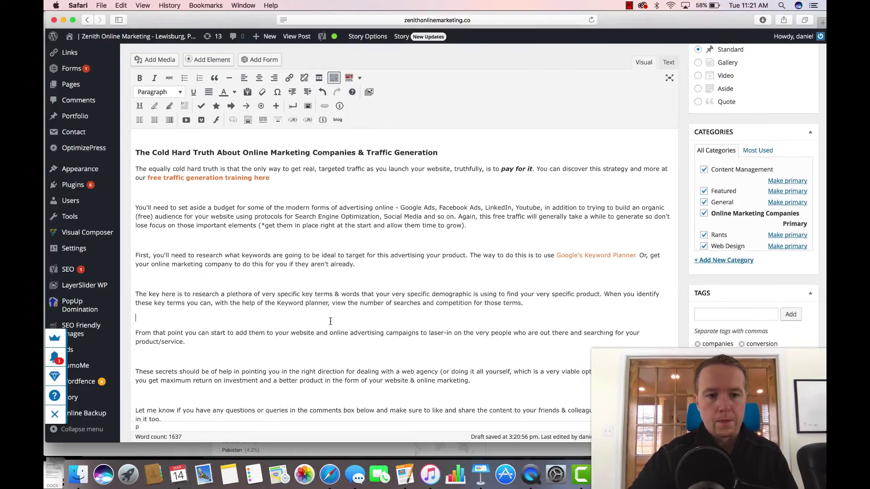
key(Return)
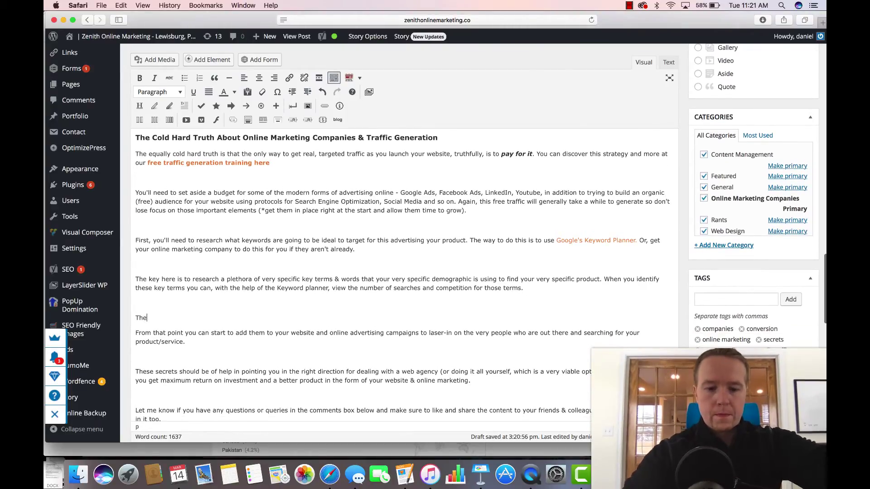
text(The Next Steps in)
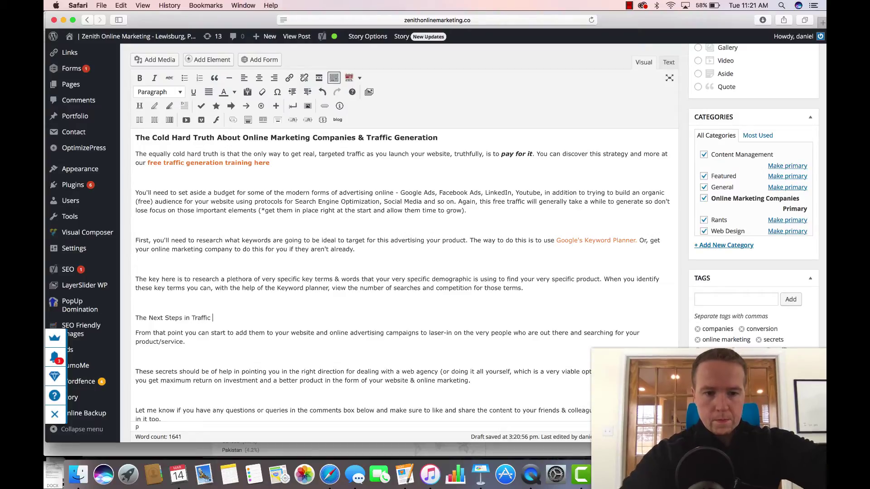
text(Traffic G)
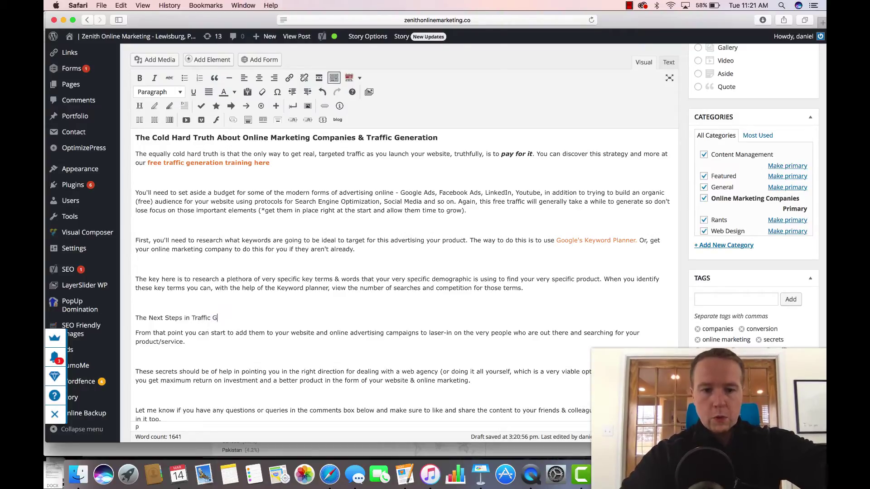
text(ene)
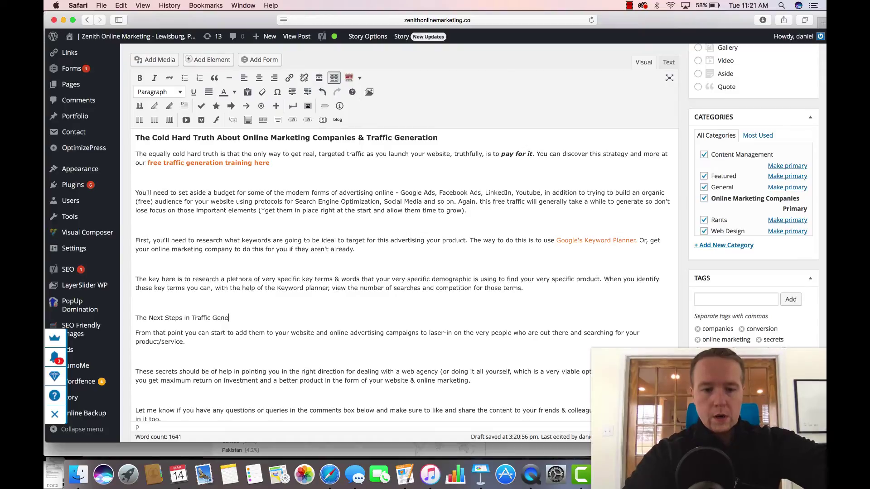
text(ration)
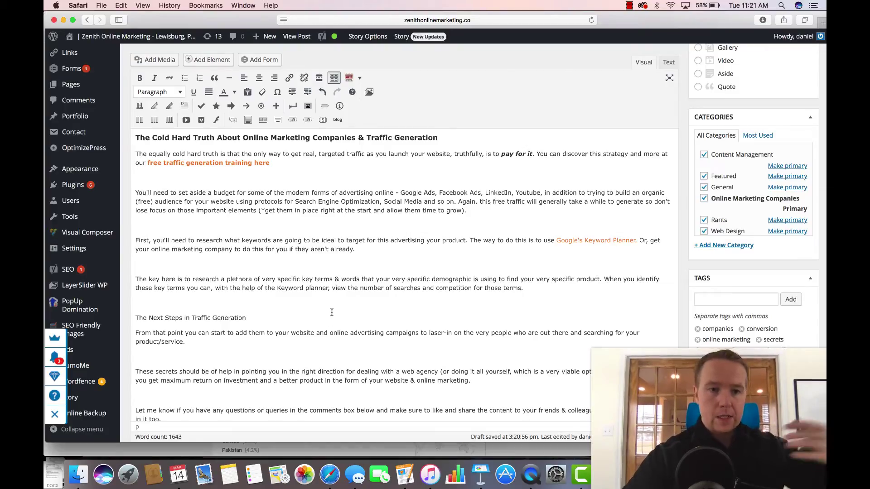
Step: Format the line "The Next Steps in Traffic Generation" as Heading 3 and update the post
drag(246, 318, 134, 315)
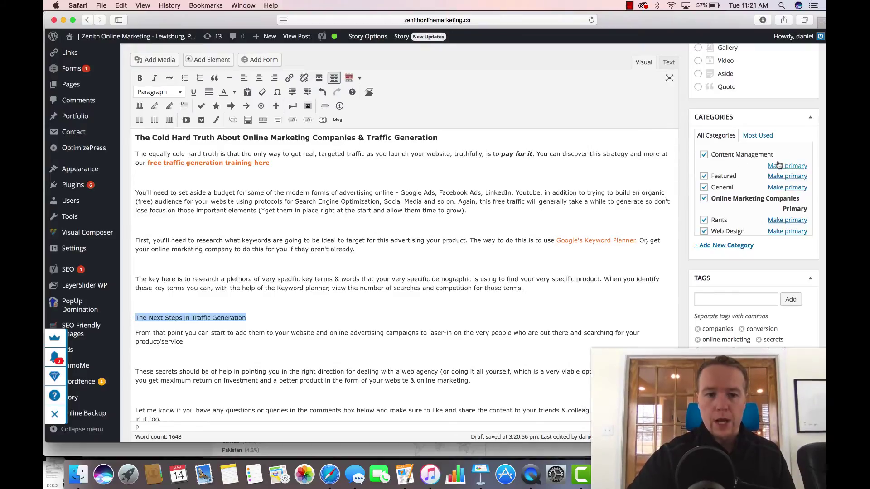
scroll(780, 159, up, 2)
scroll(778, 162, up, 2)
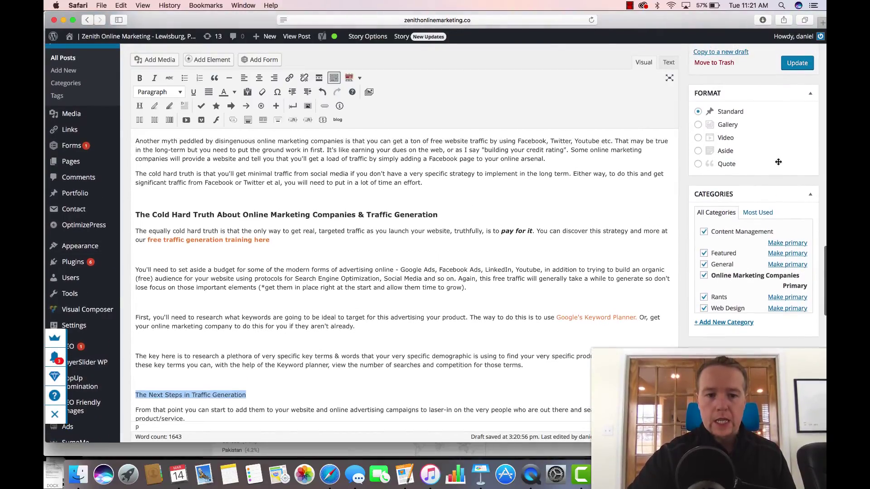
scroll(777, 160, down, 1)
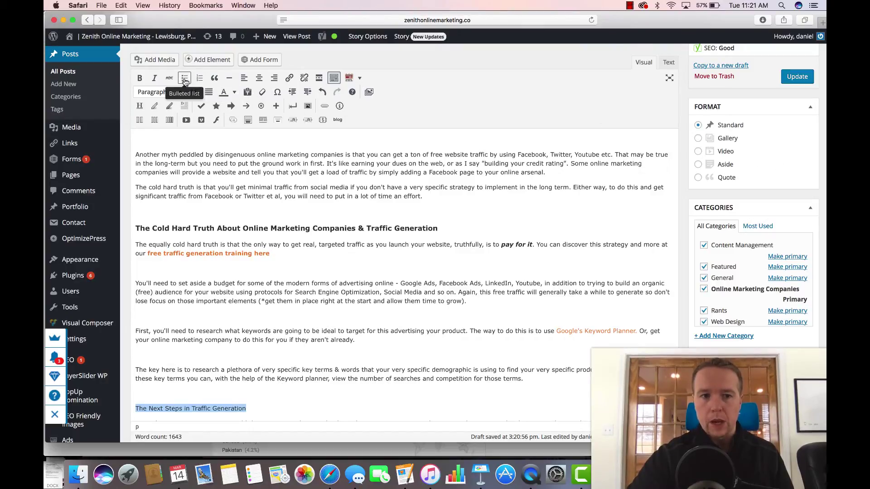
click(179, 92)
click(162, 164)
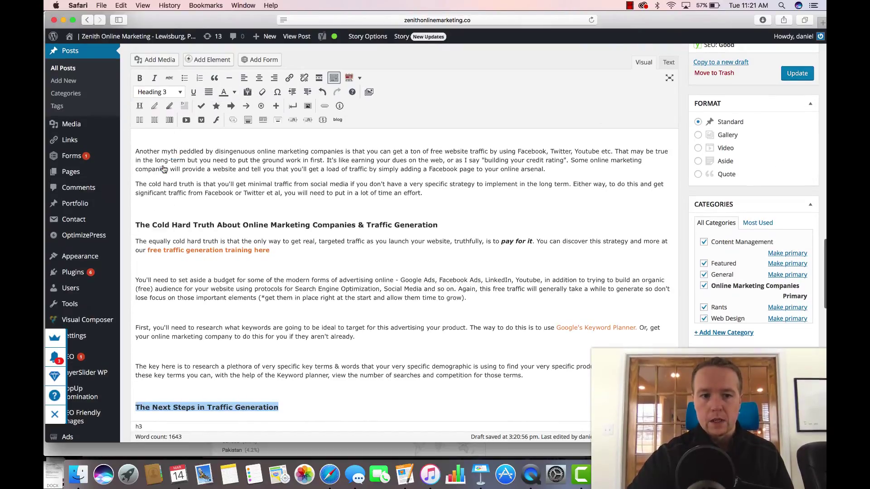
click(801, 74)
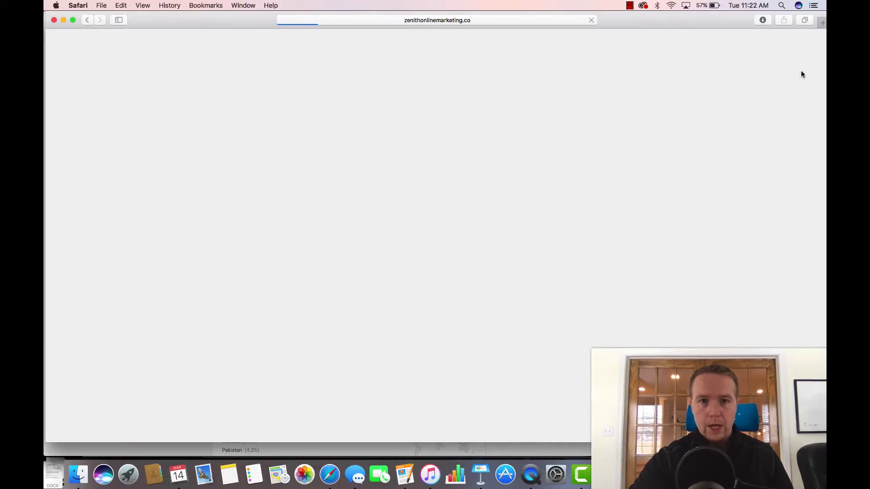
Step: Check the updated post's Yoast readability analysis for remaining subheading problems
scroll(512, 290, down, 20)
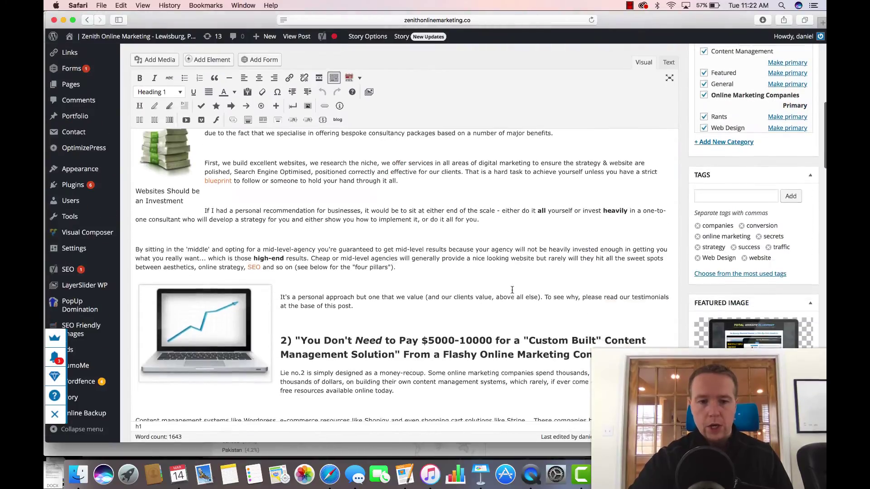
scroll(512, 290, down, 20)
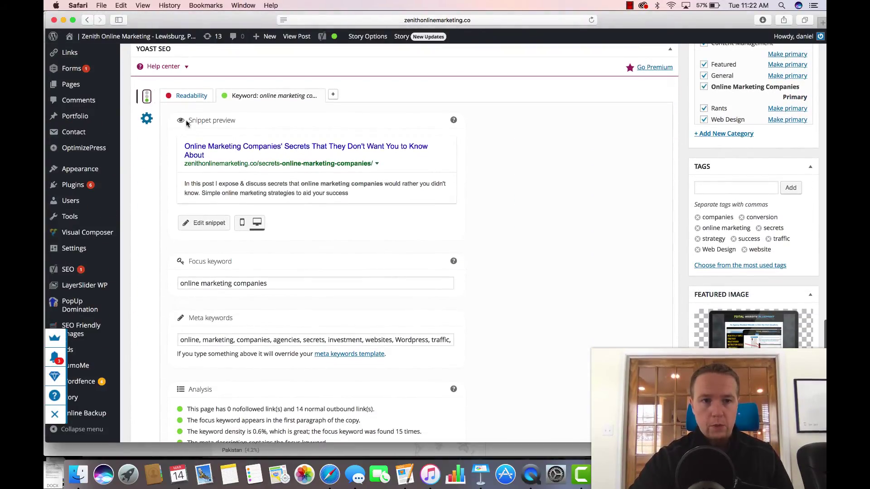
click(193, 96)
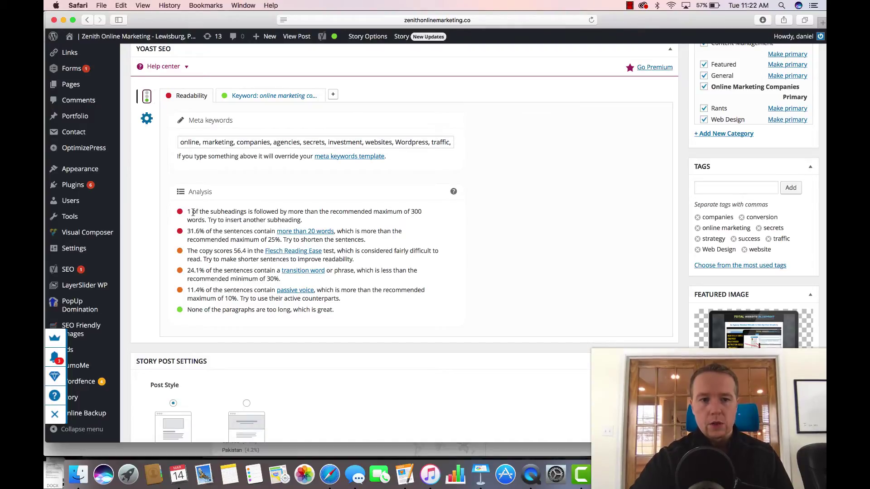
Step: Insert an empty Heading 3 line in section 1 above the paragraph starting "If you are open to putting the effort in"
scroll(511, 226, up, 15)
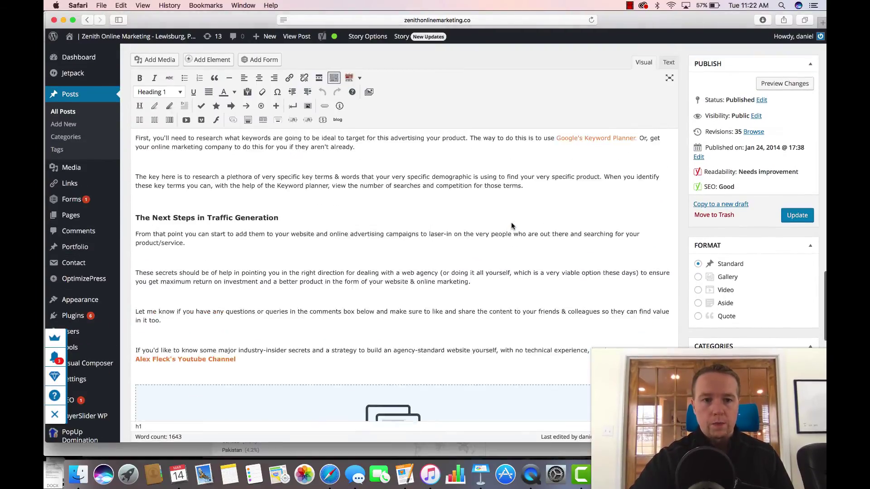
scroll(511, 226, up, 10)
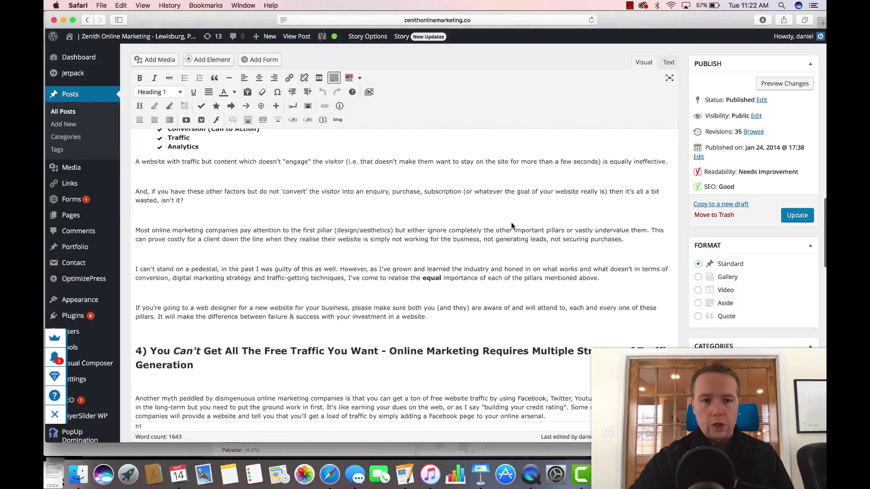
scroll(511, 226, up, 10)
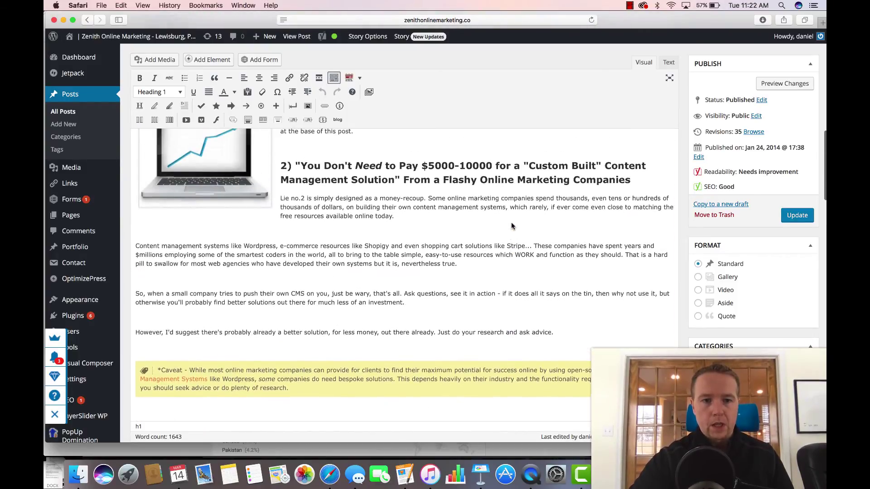
scroll(512, 226, up, 10)
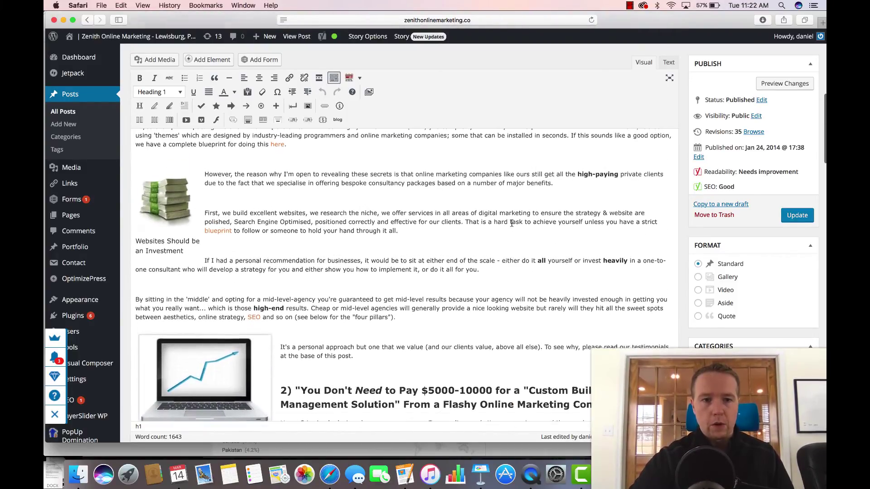
scroll(512, 223, up, 5)
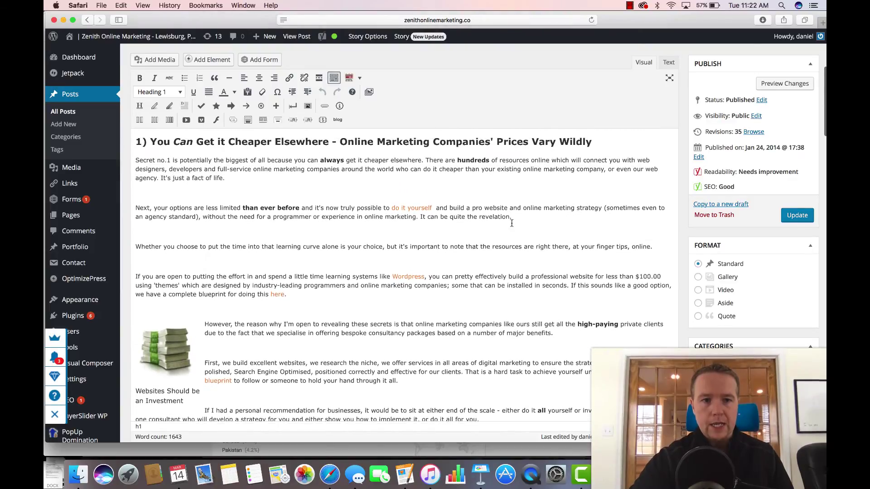
scroll(512, 223, down, 5)
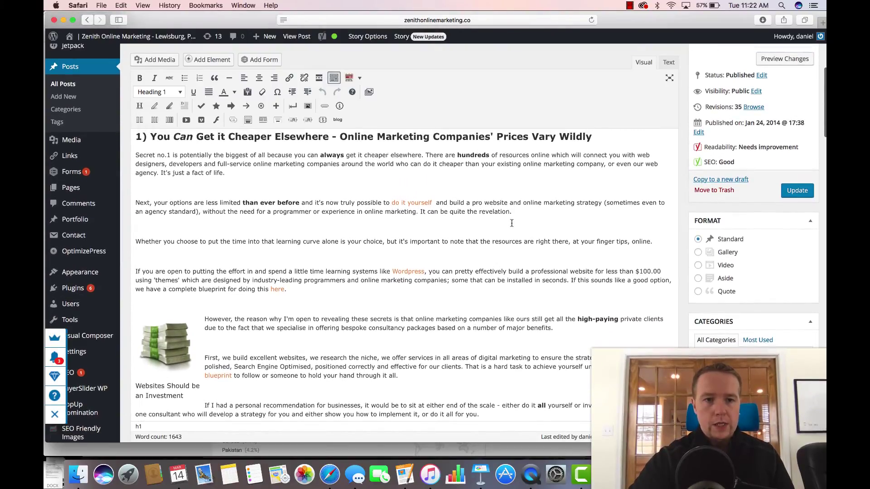
scroll(512, 222, down, 1)
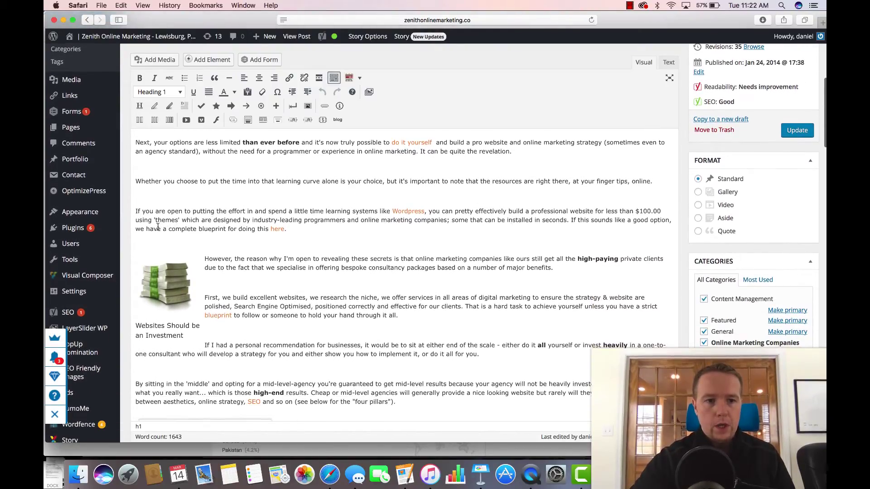
click(141, 198)
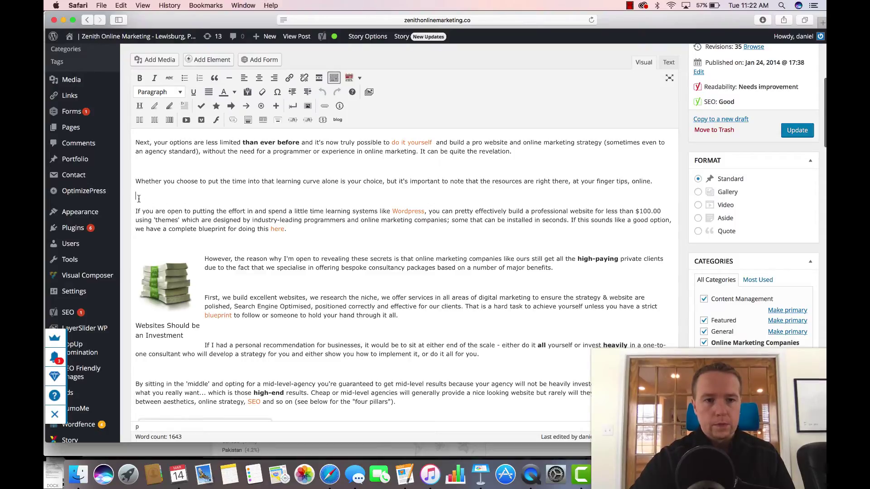
key(Return)
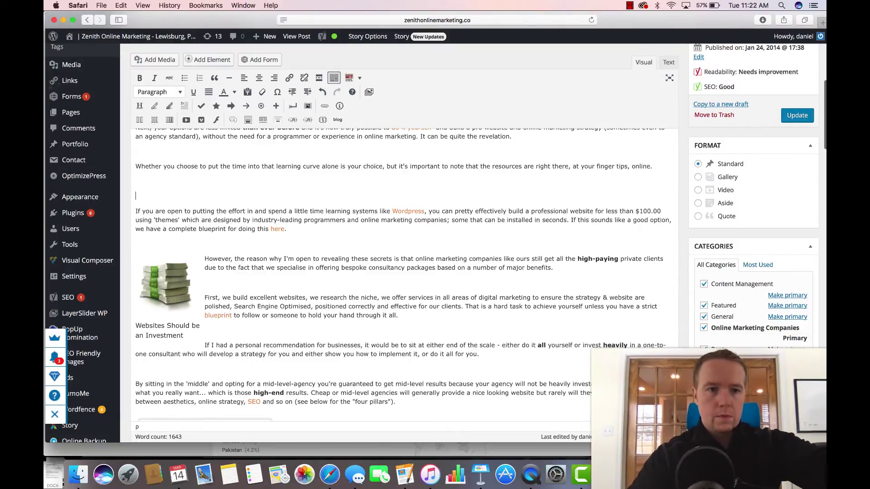
click(179, 93)
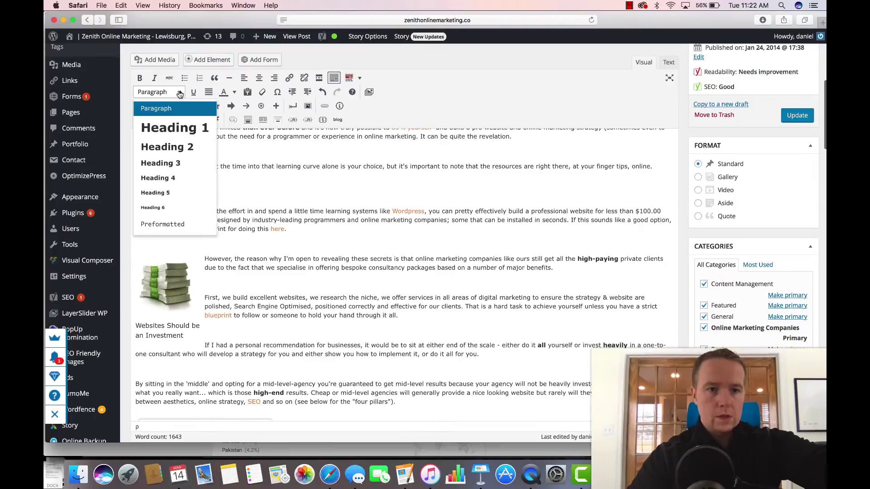
click(180, 165)
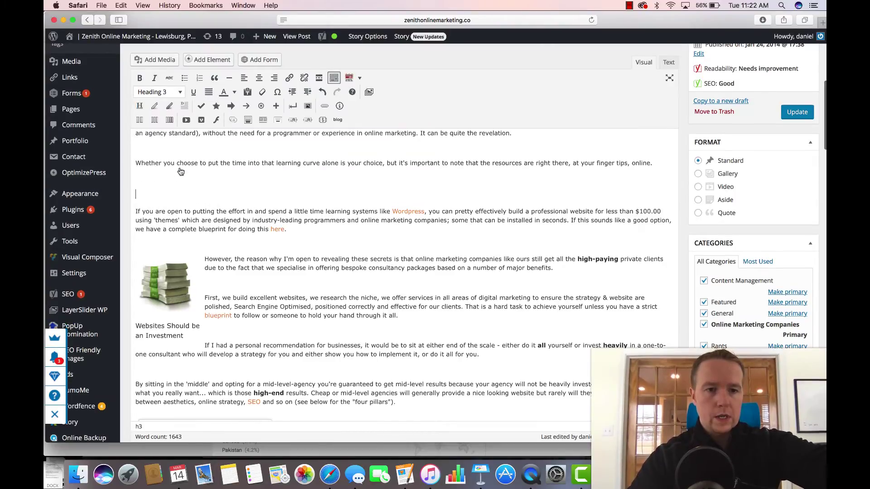
Step: Enter the subheading "What Content Management System to Use For Better Online Marketing Performance" on the empty Heading 3 line and update the post
text(What Co)
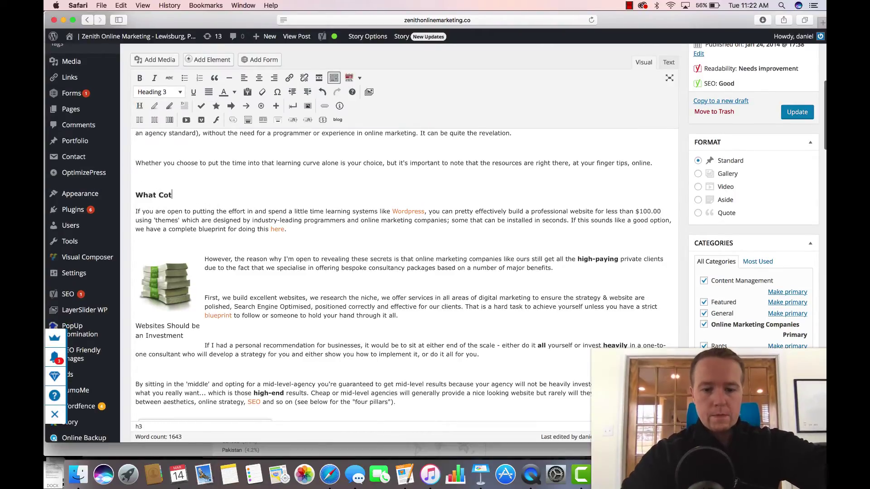
text(nte)
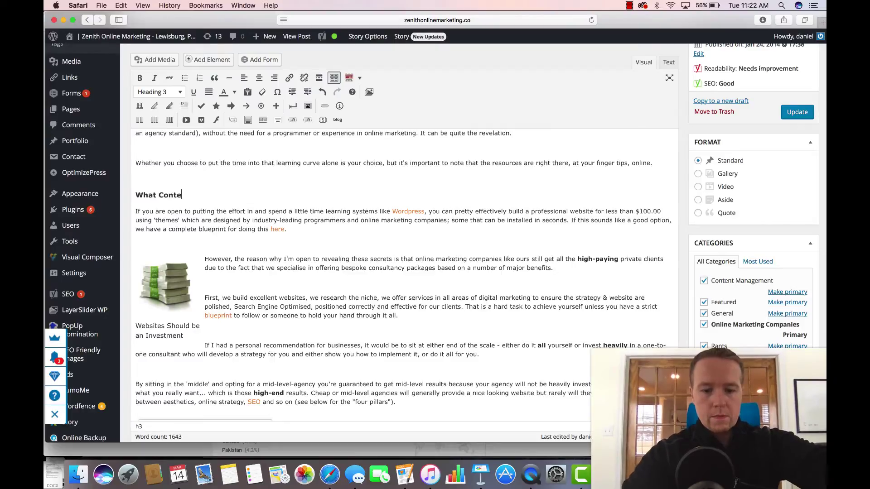
text(nt Managemer)
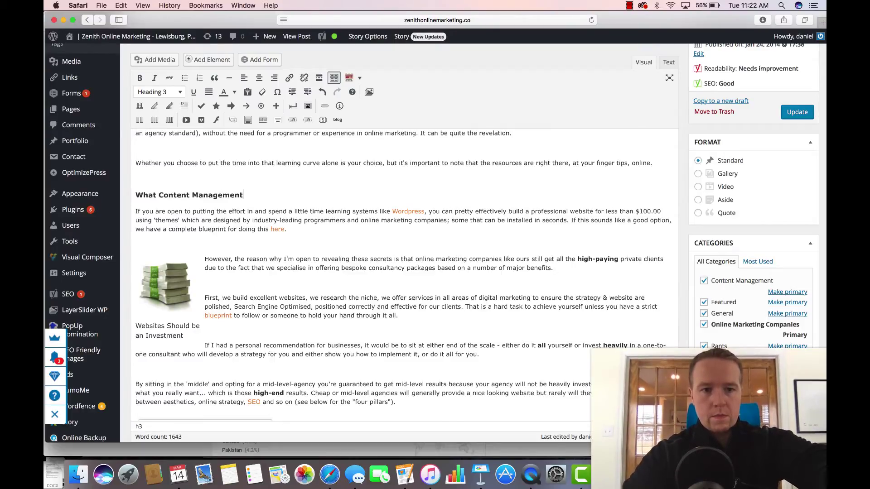
text(t System to Use )
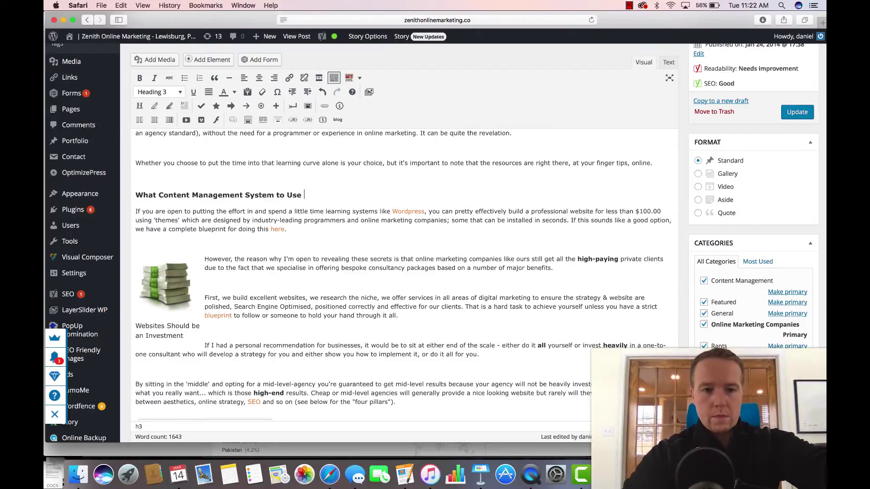
text(For Better)
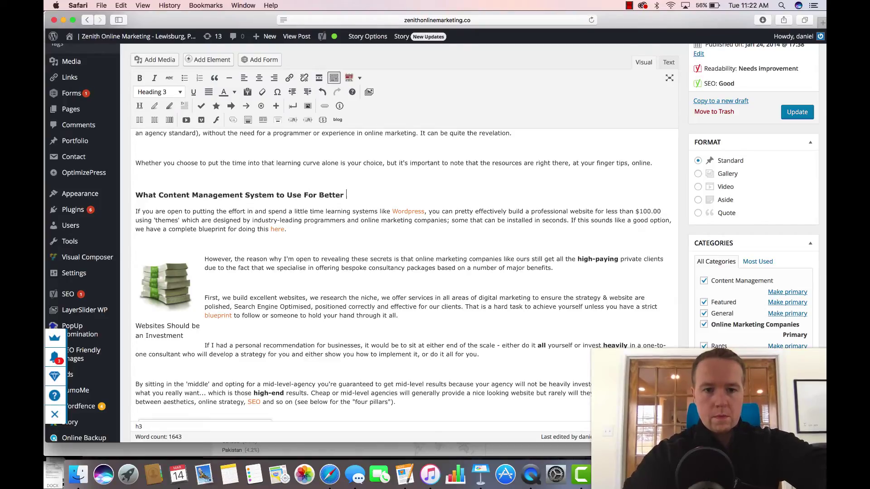
text( Online Marke)
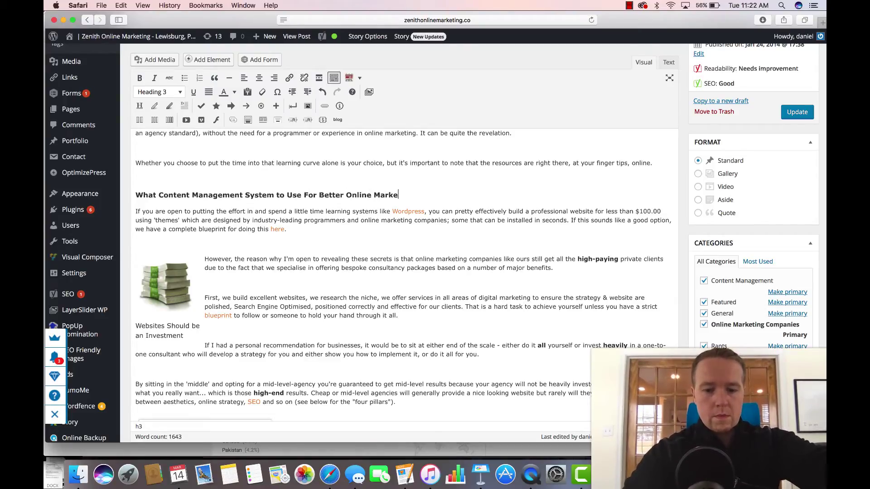
text(ting Performance)
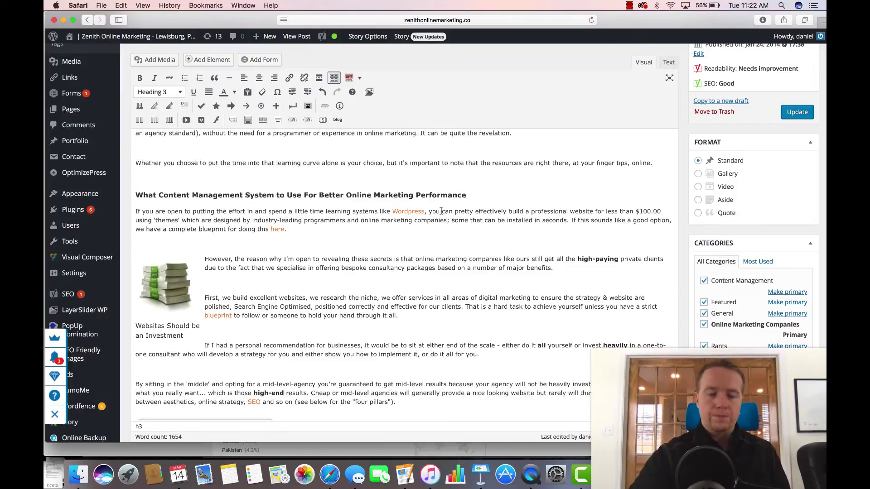
click(799, 117)
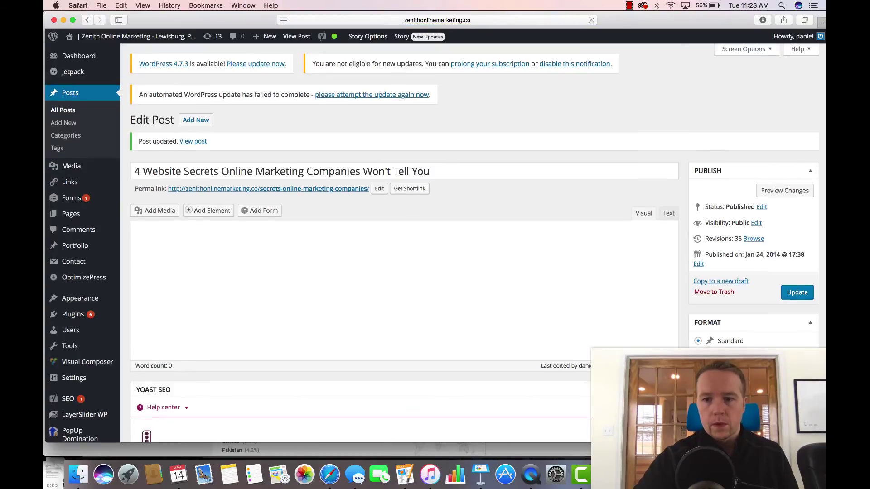
Step: Open the Yoast readability analysis of the updated post and check the subheading and sentence-length items
scroll(403, 272, down, 20)
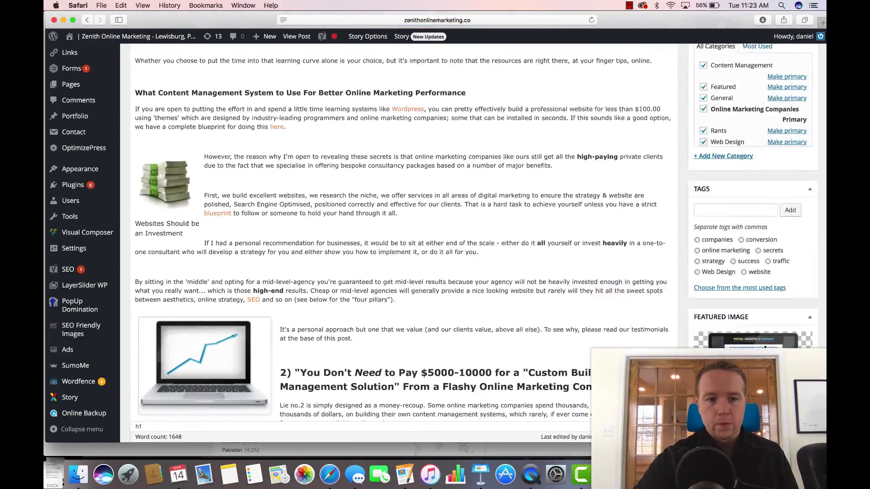
scroll(183, 207, down, 15)
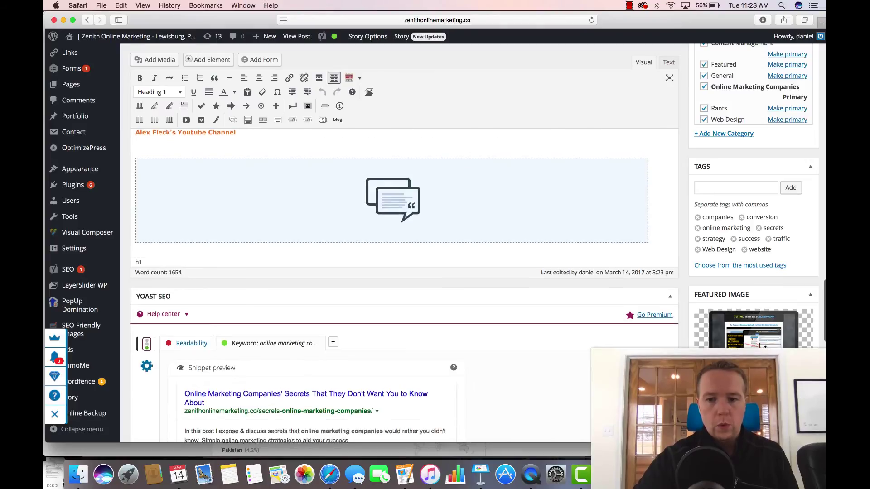
scroll(183, 208, up, 5)
click(191, 224)
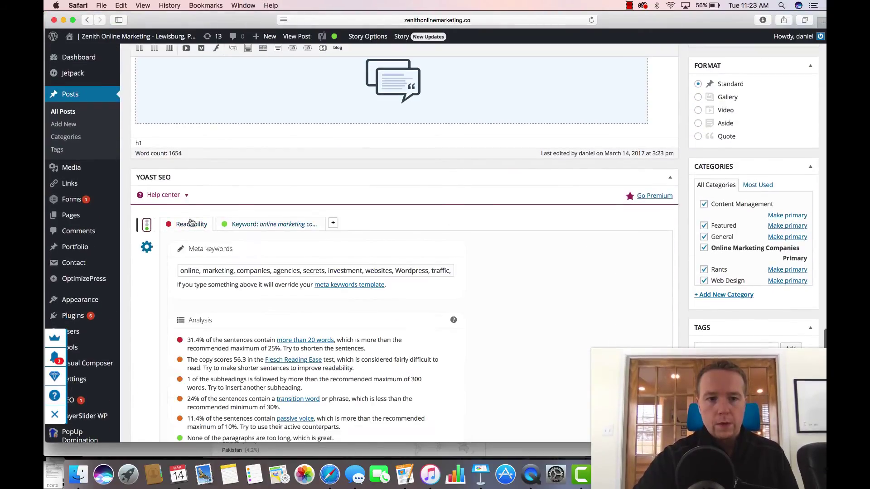
scroll(569, 346, down, 2)
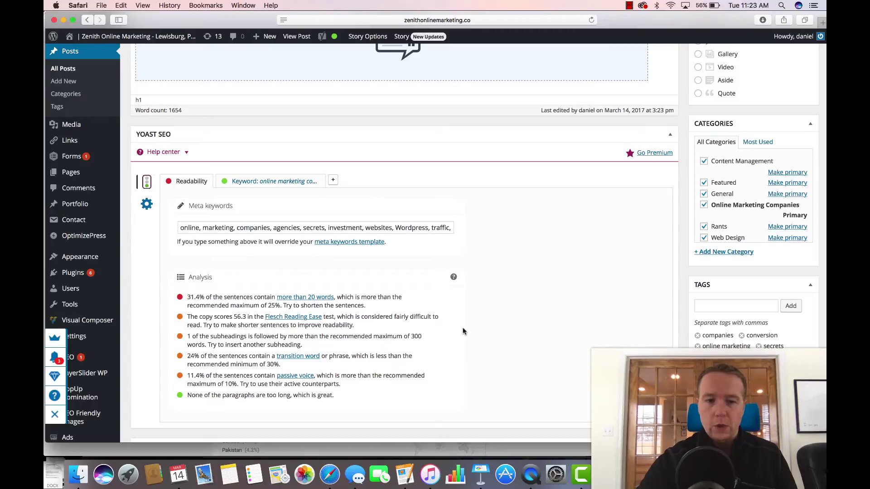
Step: Review the Heading 3 subheadings throughout the post's four sections and recheck the readability analysis
scroll(463, 331, up, 10)
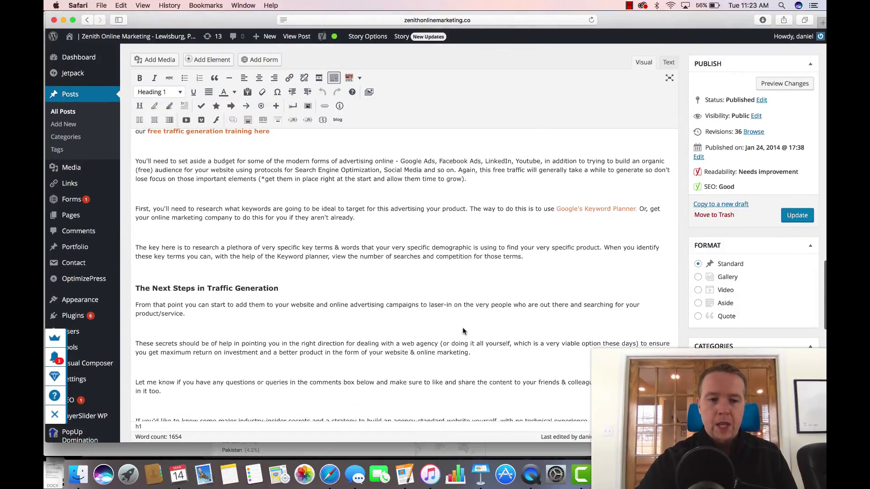
scroll(463, 331, up, 3)
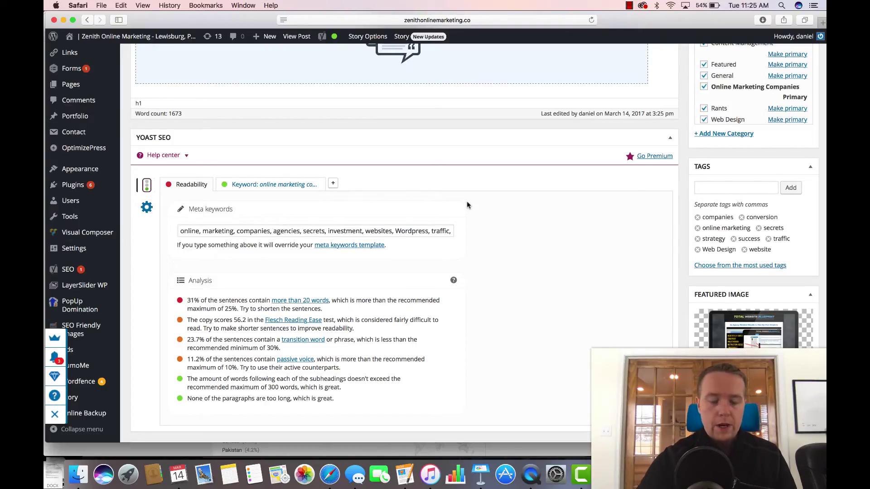
scroll(467, 206, up, 1)
scroll(467, 205, up, 10)
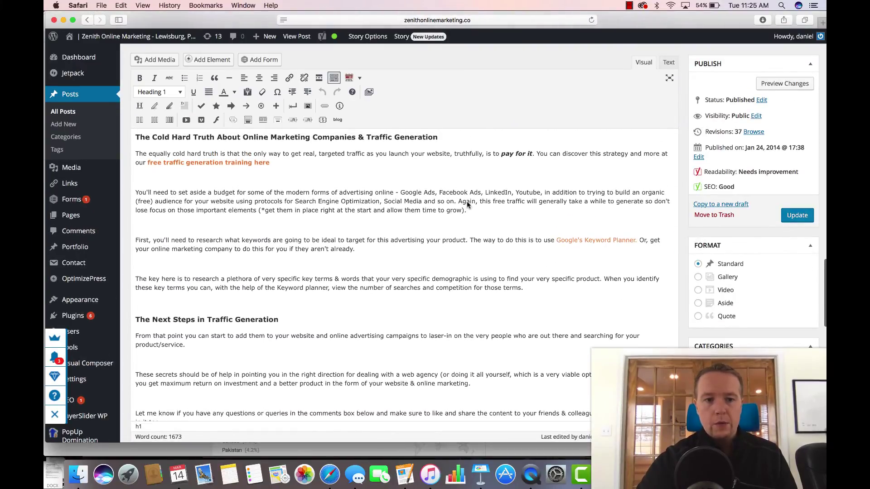
scroll(467, 202, up, 10)
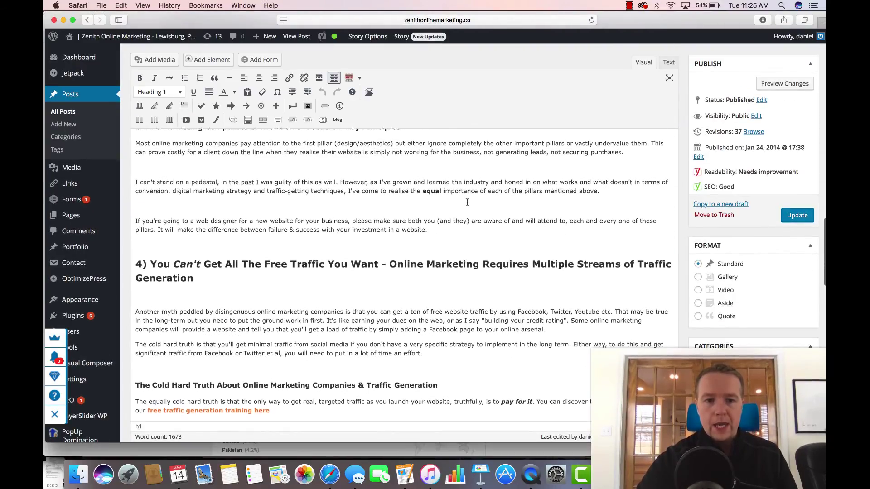
scroll(467, 202, up, 10)
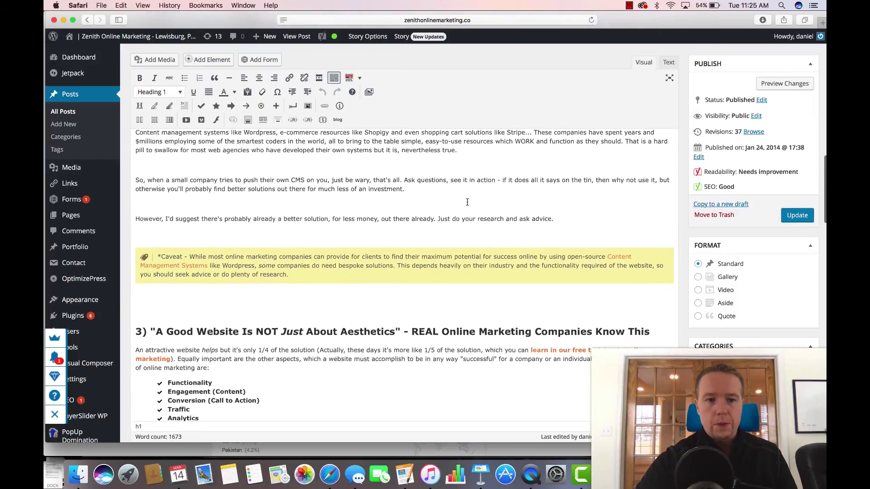
scroll(467, 203, up, 10)
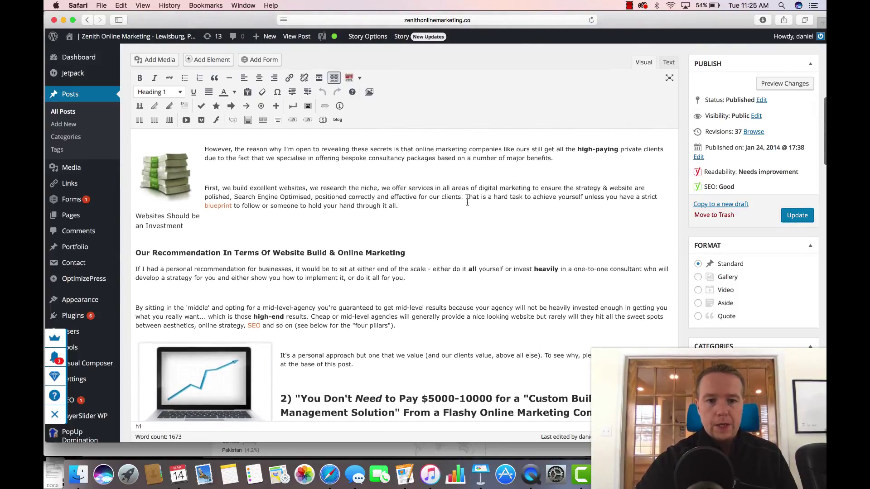
scroll(467, 202, down, 6)
scroll(467, 202, down, 20)
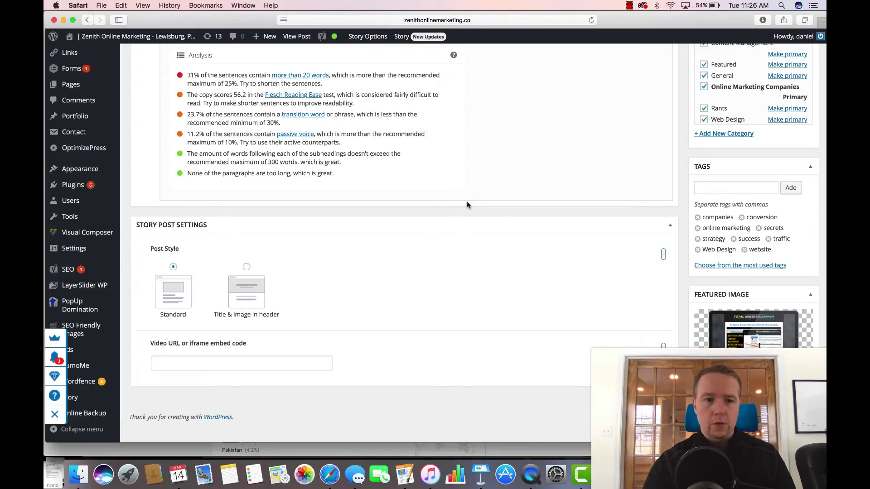
Step: Update the post again and review its content down to the Yoast SEO snippet preview and focus keyword
scroll(467, 204, up, 15)
click(797, 215)
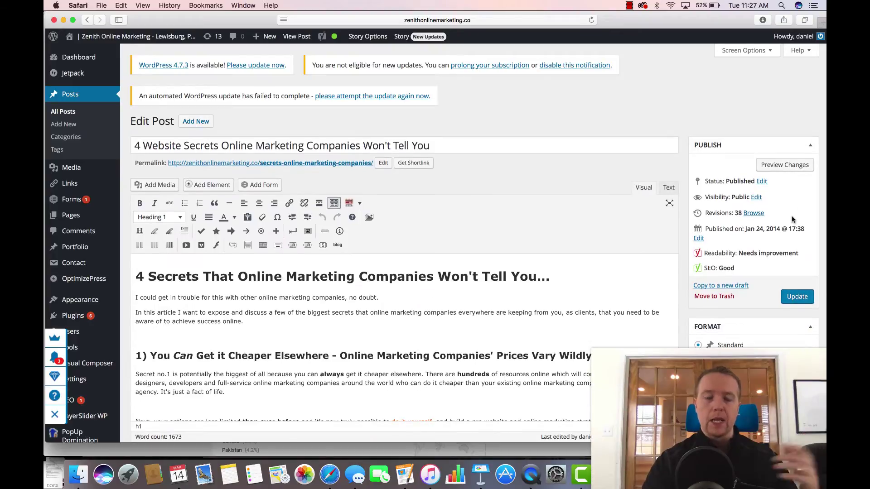
scroll(792, 216, down, 10)
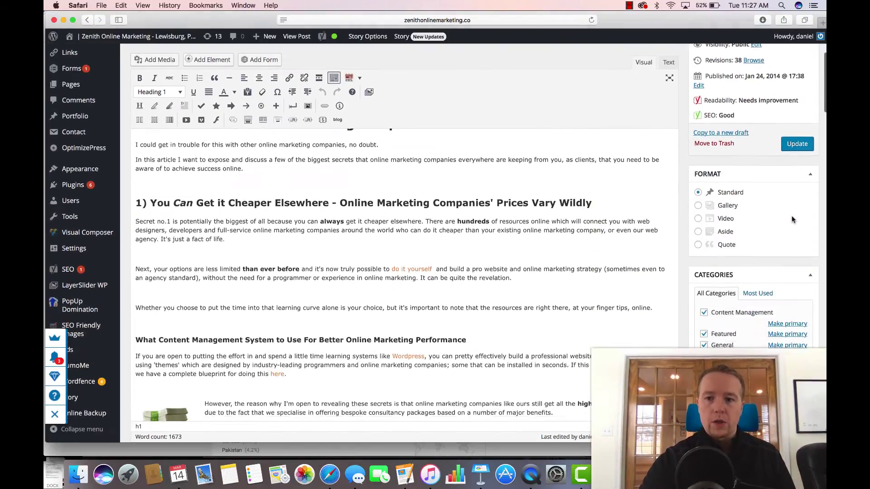
scroll(792, 216, down, 15)
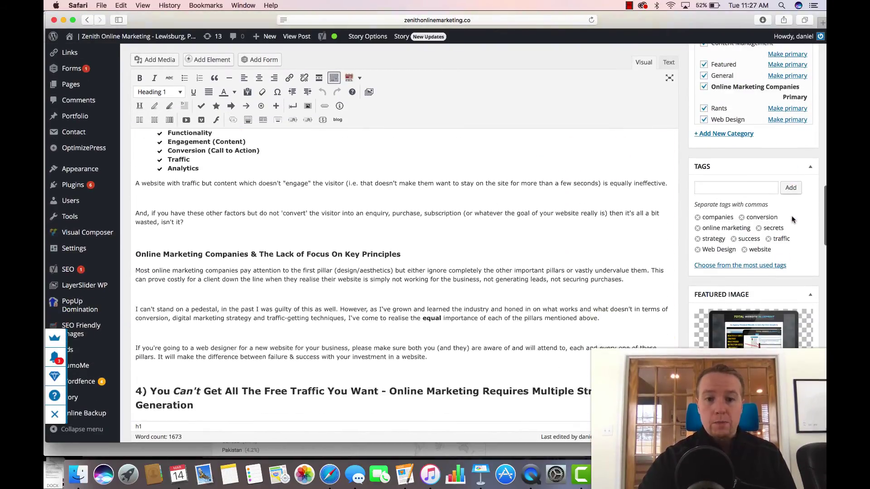
scroll(792, 215, down, 20)
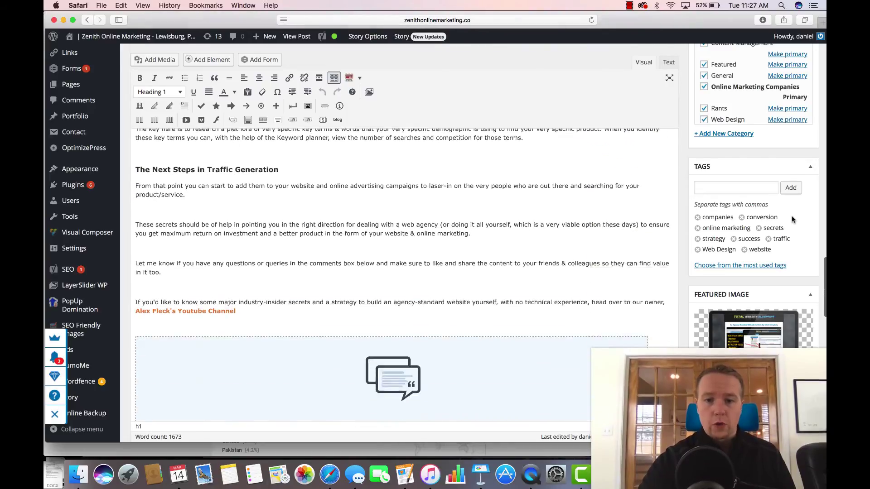
scroll(792, 216, down, 4)
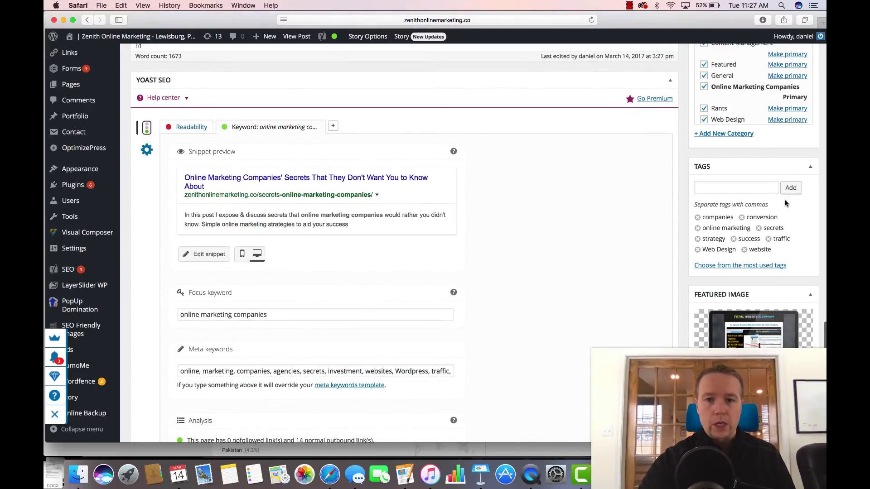
click(630, 6)
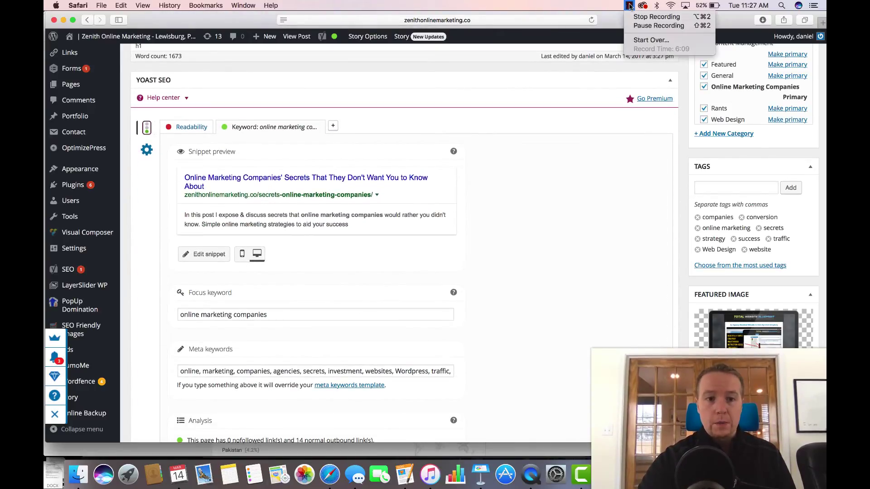
click(643, 27)
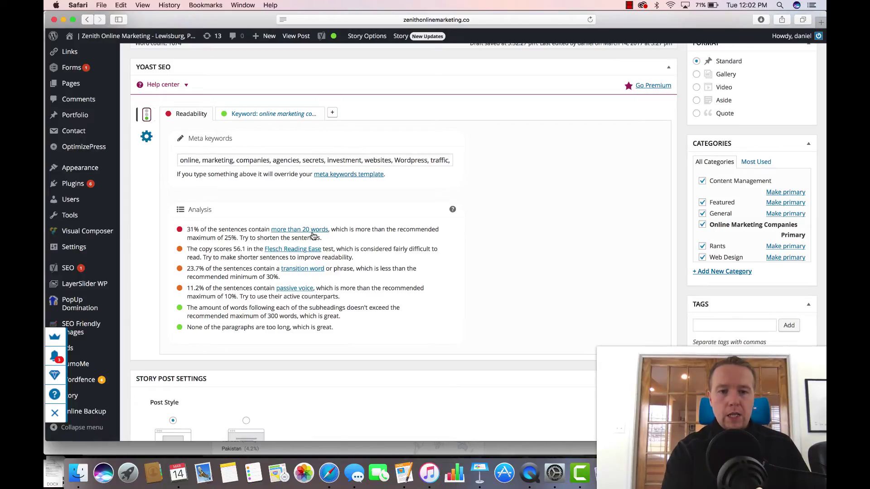
Step: Open the passive voice article from the readability analysis, read its table of better alternatives, and return to the post editor
click(295, 289)
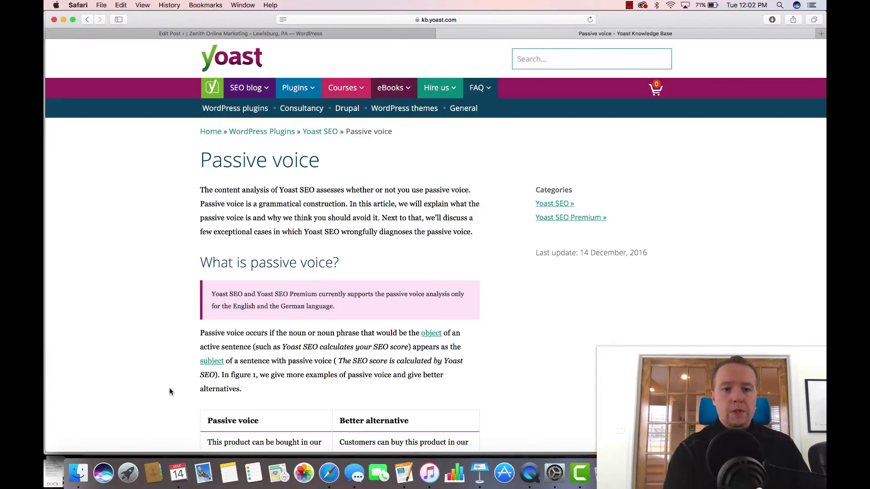
scroll(222, 364, down, 5)
scroll(223, 368, down, 2)
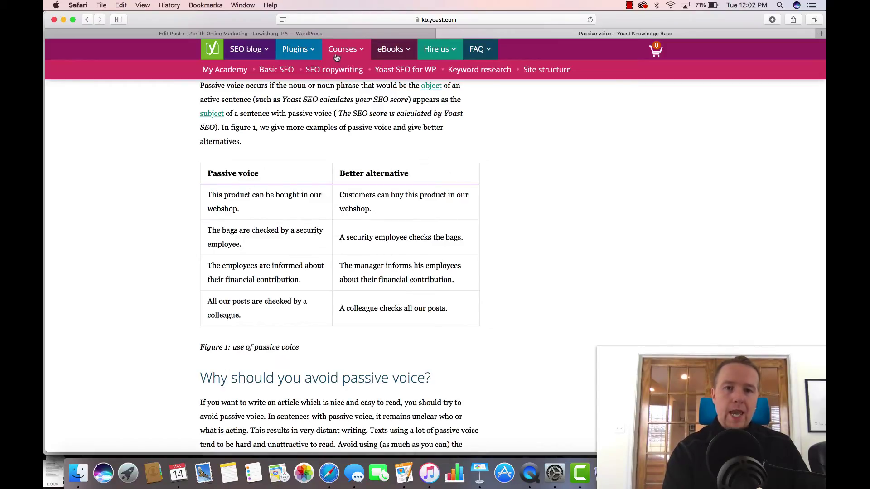
click(343, 36)
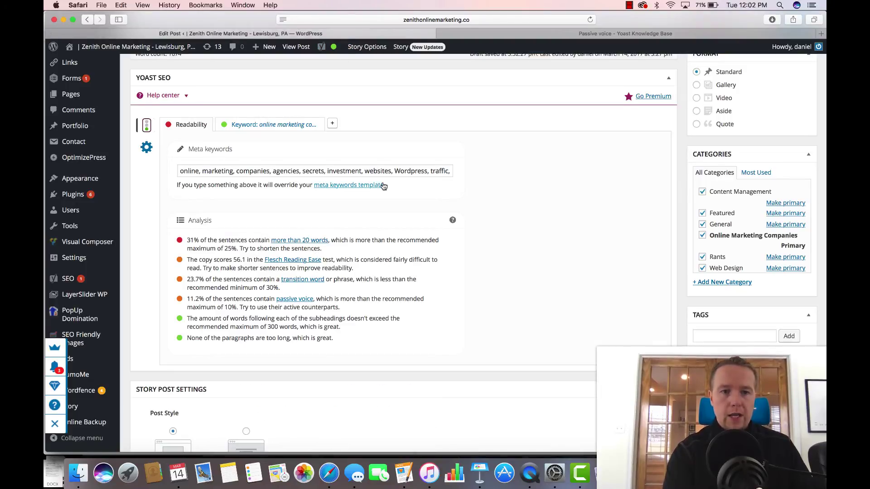
Step: Review the post's fourth section on free traffic and its subheadings, and recheck the sentence-length and reading-ease items in the readability analysis
scroll(383, 186, up, 5)
scroll(383, 186, up, 10)
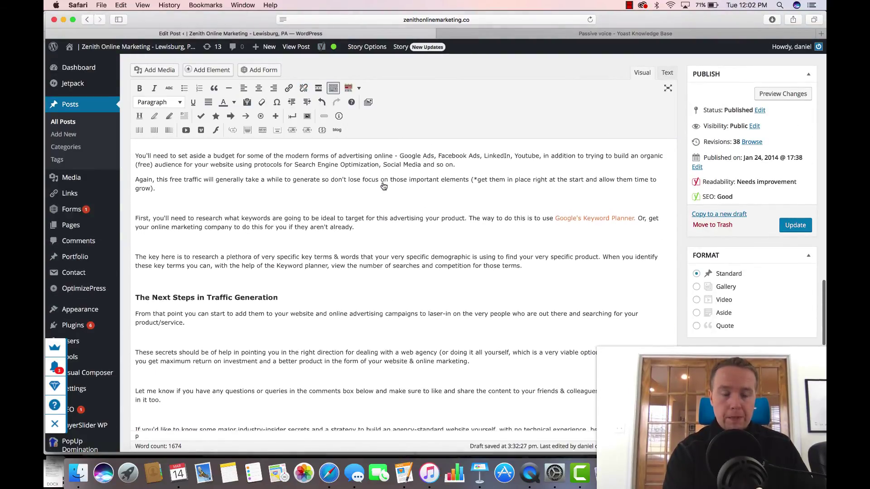
scroll(383, 186, up, 5)
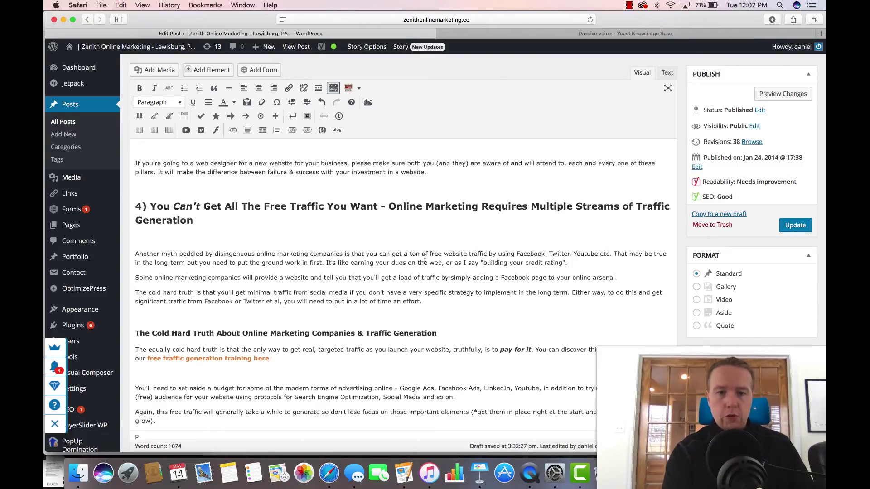
scroll(425, 258, down, 5)
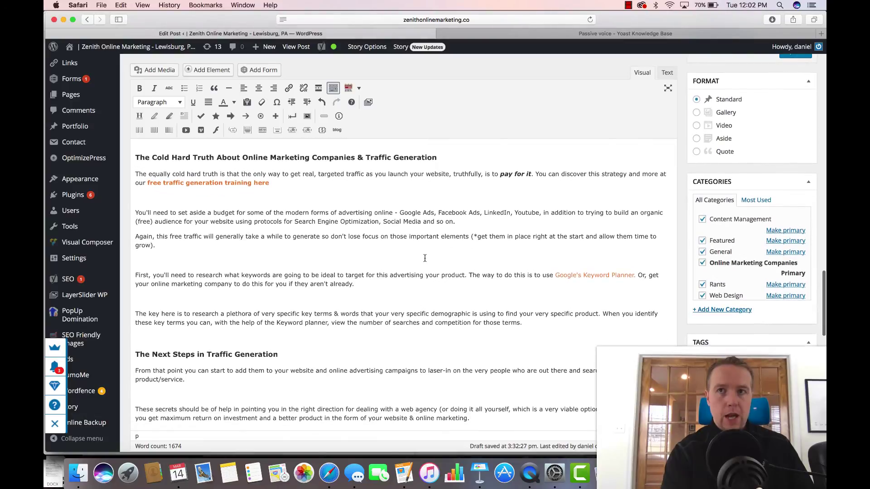
scroll(425, 258, down, 15)
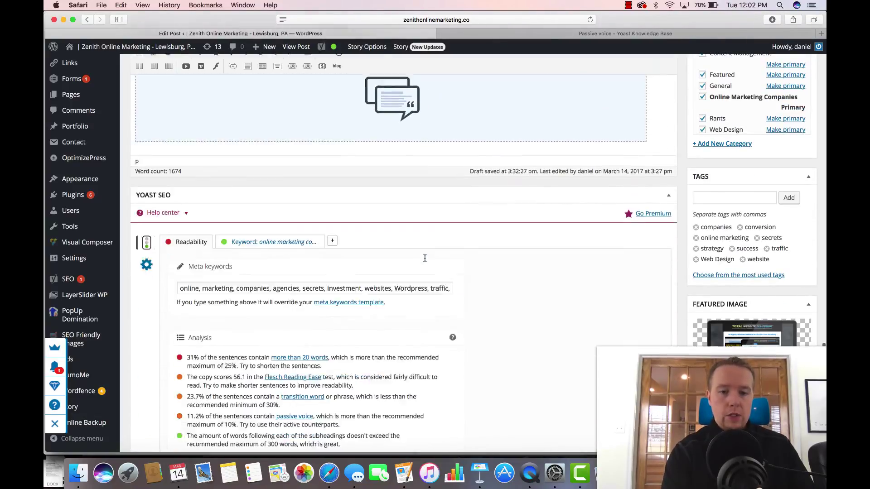
scroll(424, 259, down, 1)
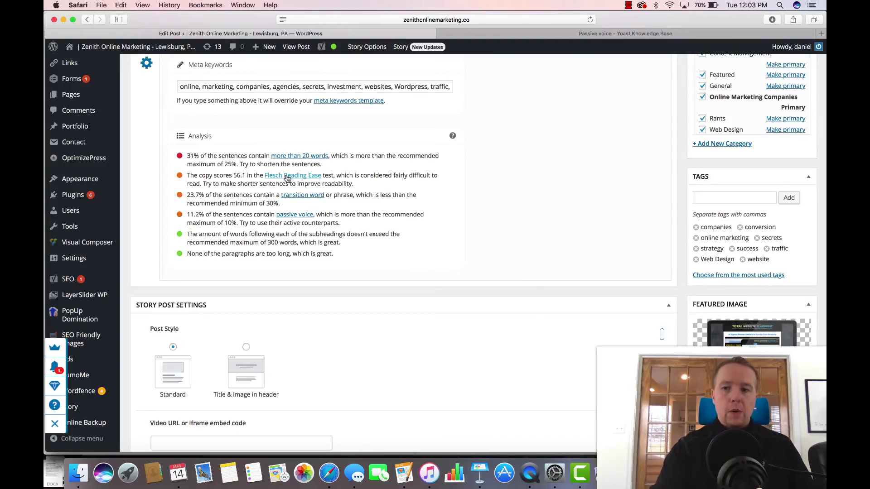
Step: Open the Yoast keyword analysis for "online marketing companies" and read through its focus keyword, density and meta description items
scroll(287, 177, up, 5)
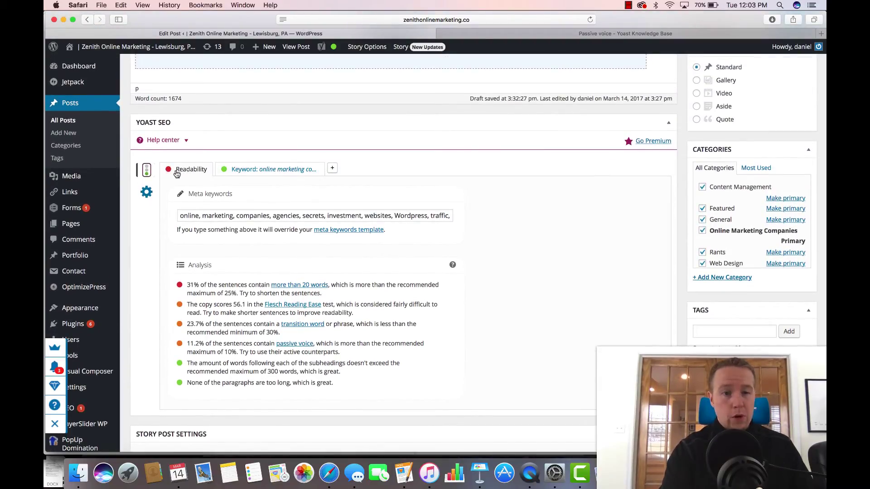
click(256, 171)
scroll(355, 290, down, 8)
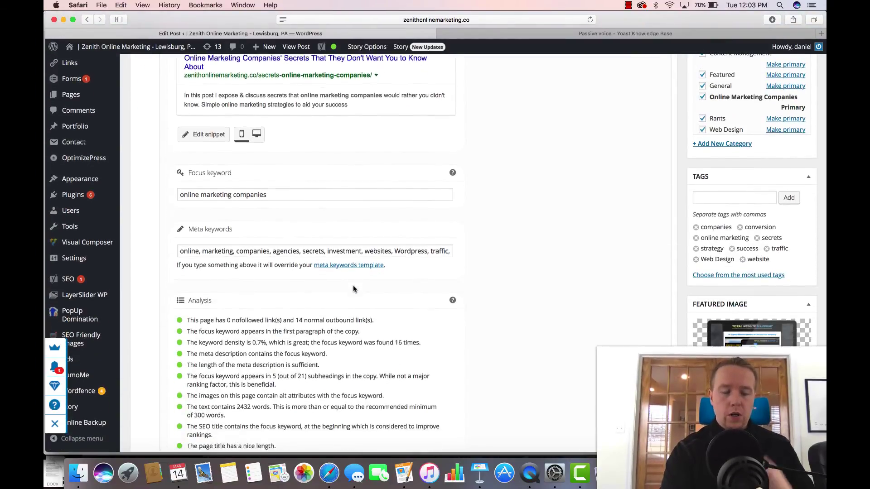
scroll(354, 289, down, 4)
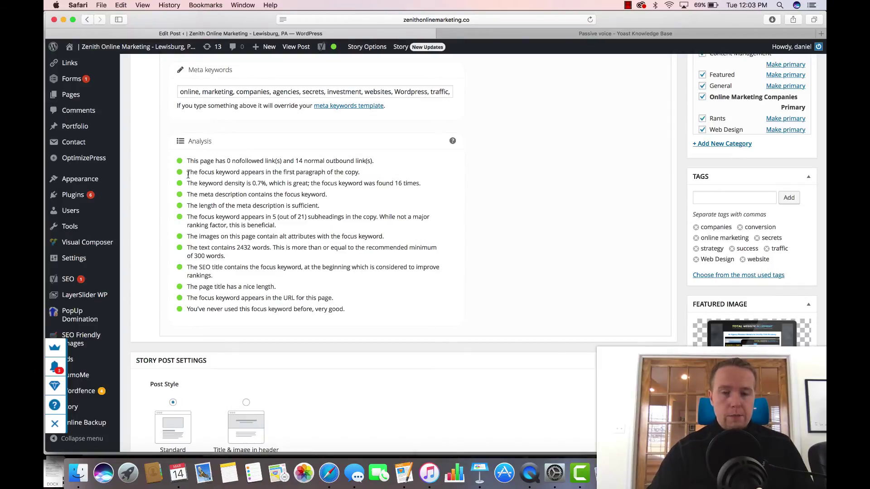
scroll(188, 175, up, 2)
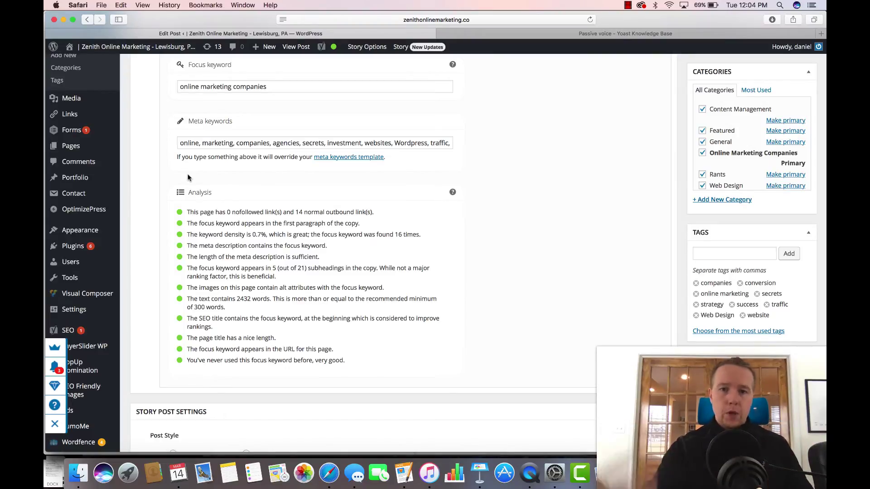
Step: Check the focus keyword in the post's main heading, title and permalink, opening the live post from the permalink and returning to the editor
scroll(188, 178, up, 2)
scroll(188, 177, up, 1)
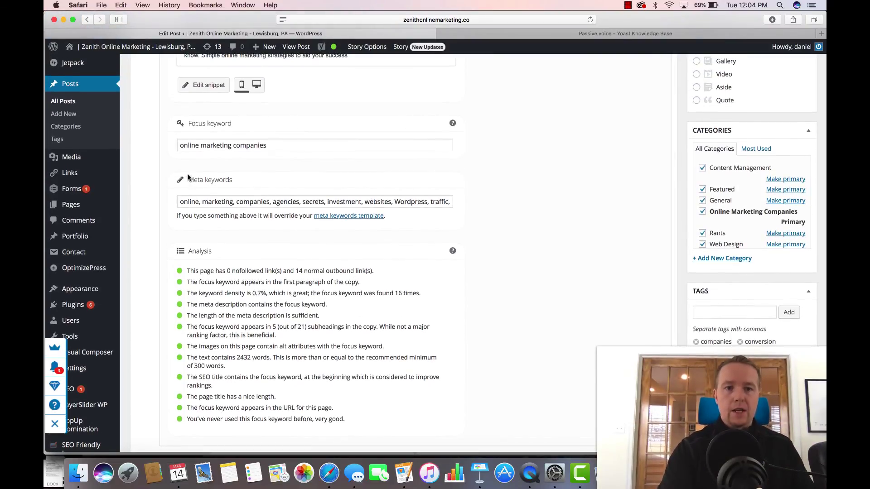
scroll(188, 177, up, 10)
scroll(188, 178, up, 10)
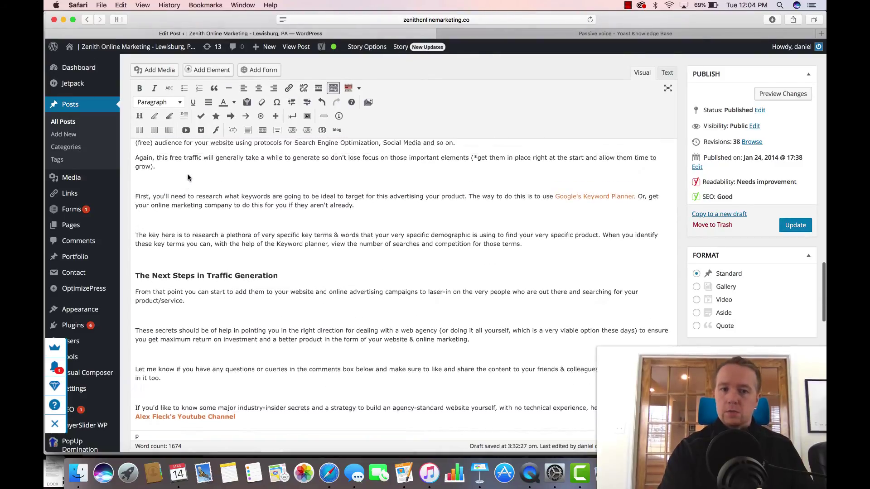
scroll(188, 177, up, 1)
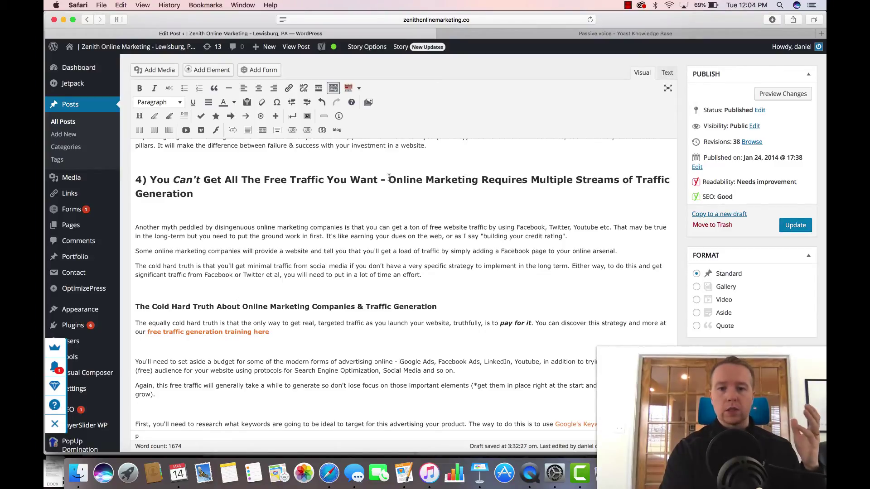
scroll(390, 190, up, 20)
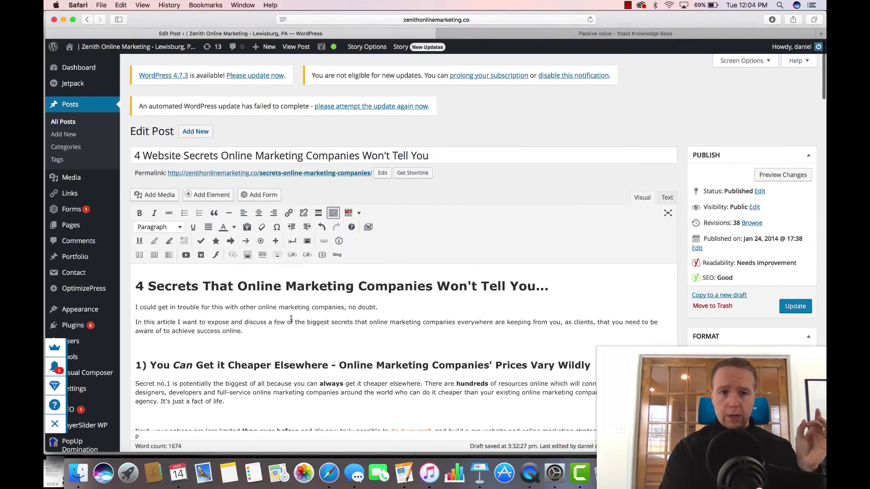
scroll(331, 207, down, 3)
drag(318, 212, 367, 213)
click(318, 83)
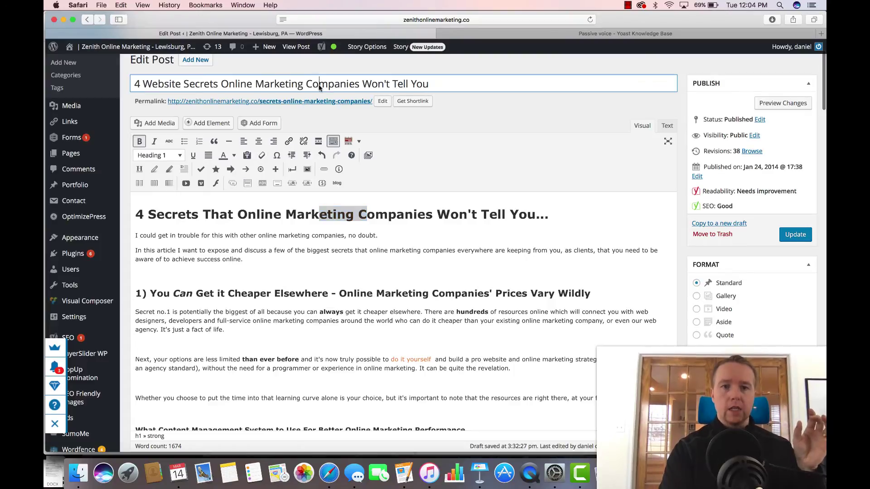
click(318, 101)
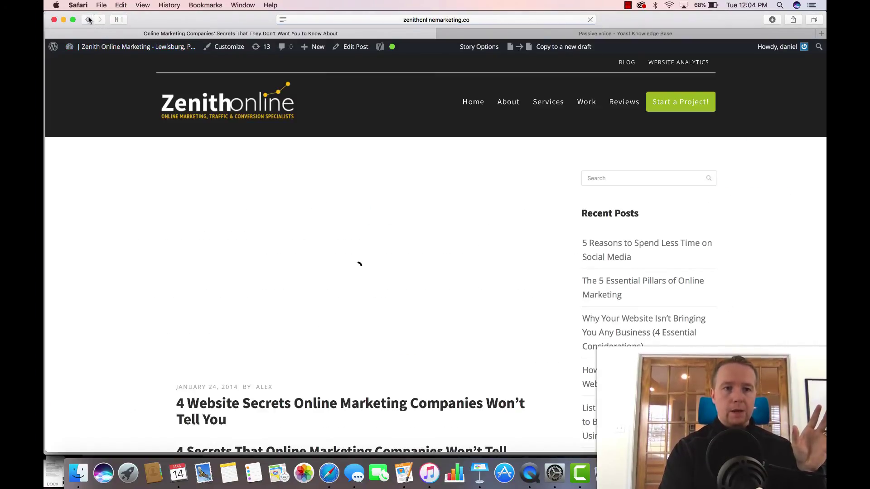
click(89, 19)
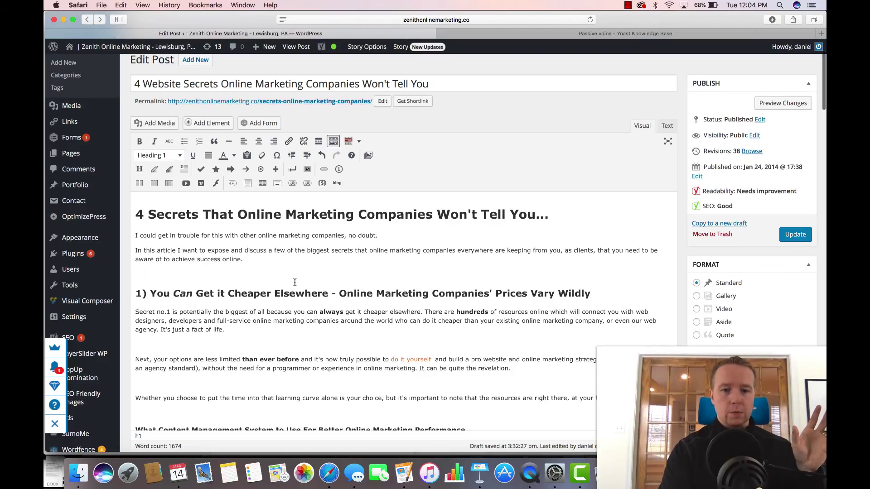
Step: Review the first section's subheadings and inspect the caption and alternative text of the stacked-money image, leaving its details unchanged
scroll(319, 334, down, 2)
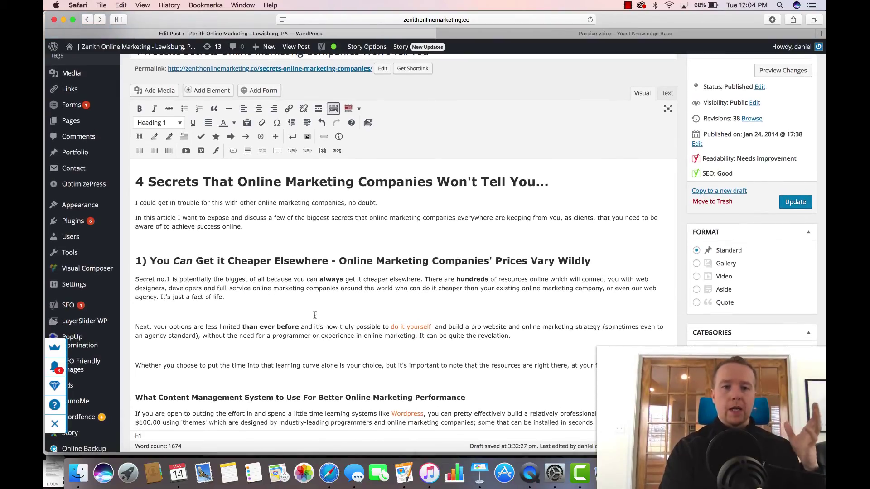
scroll(315, 314, down, 6)
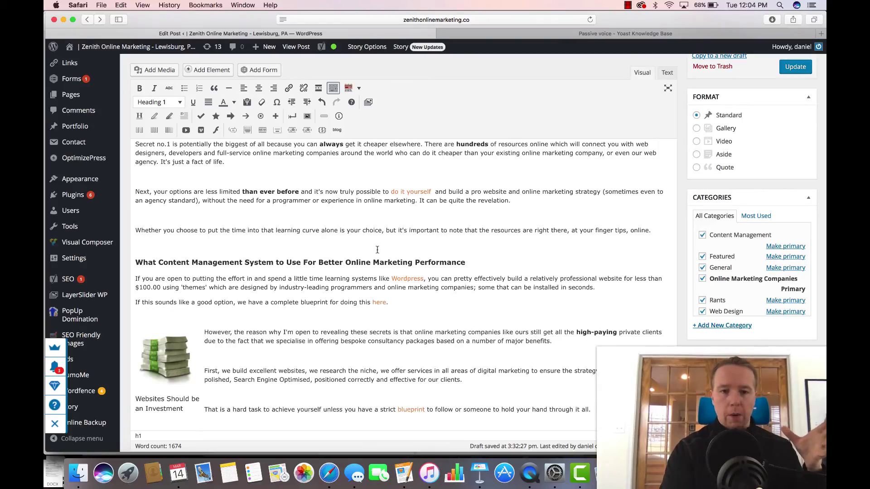
scroll(377, 249, down, 8)
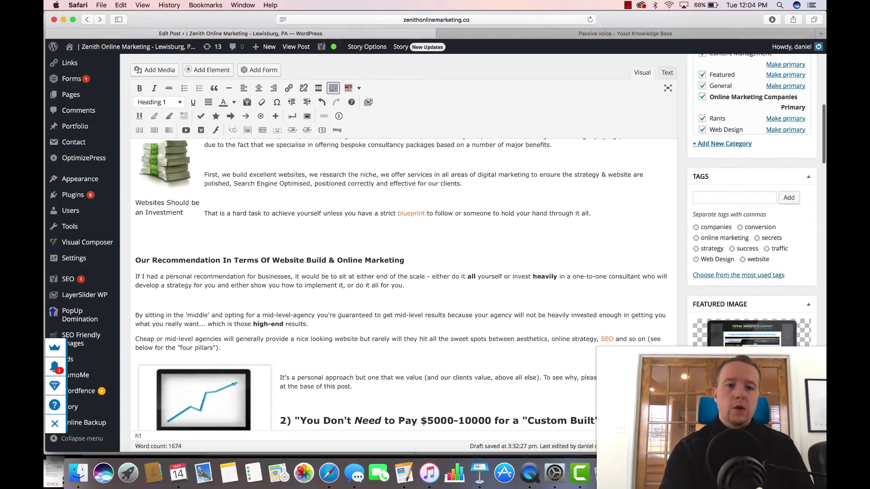
click(168, 167)
click(203, 206)
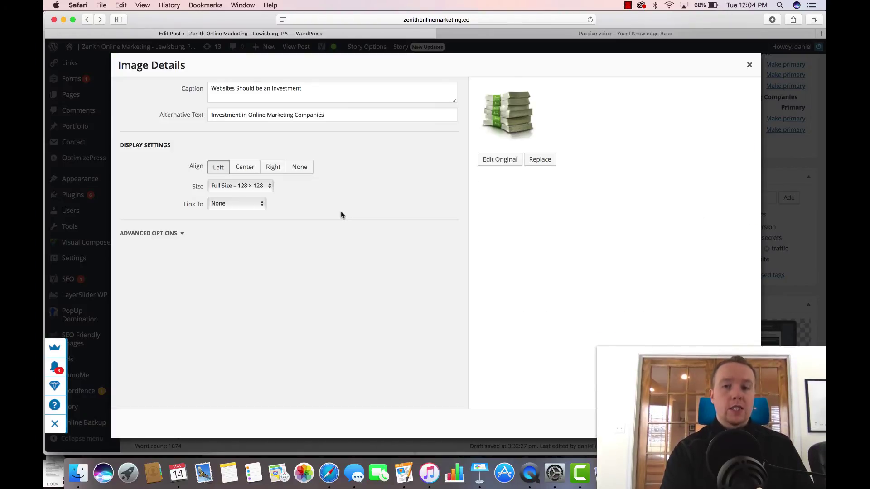
click(750, 67)
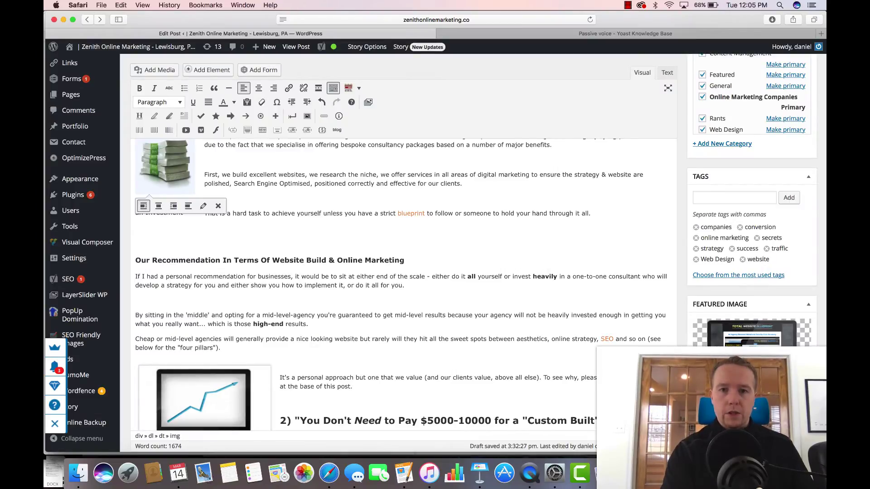
Step: Recheck the Yoast keyword analysis and snippet preview below the post, and reopen the readability analysis
scroll(403, 281, down, 20)
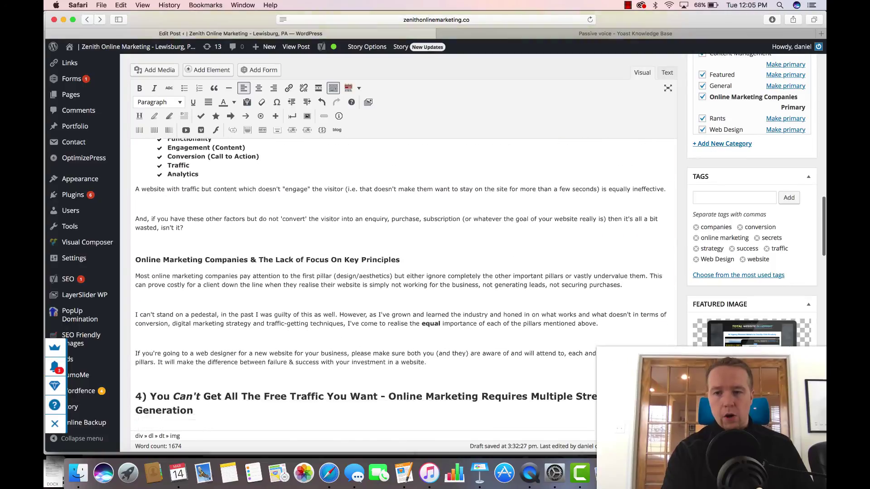
scroll(403, 272, down, 20)
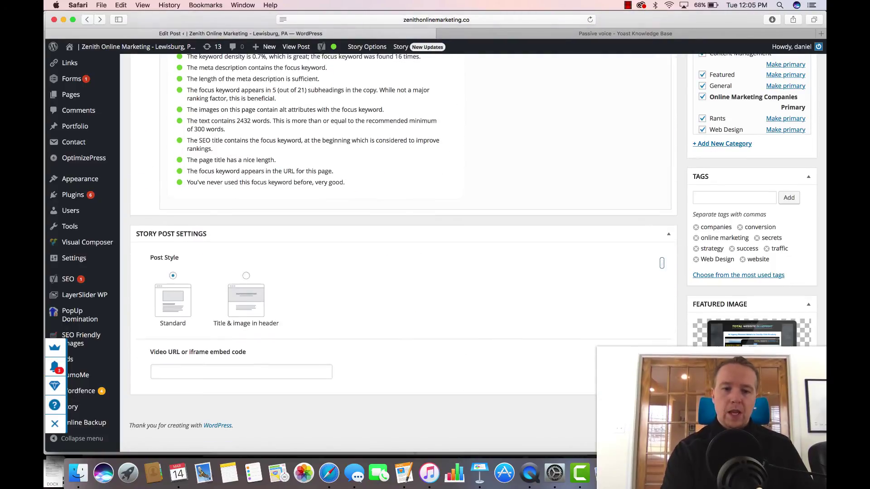
scroll(403, 272, up, 3)
scroll(300, 207, up, 3)
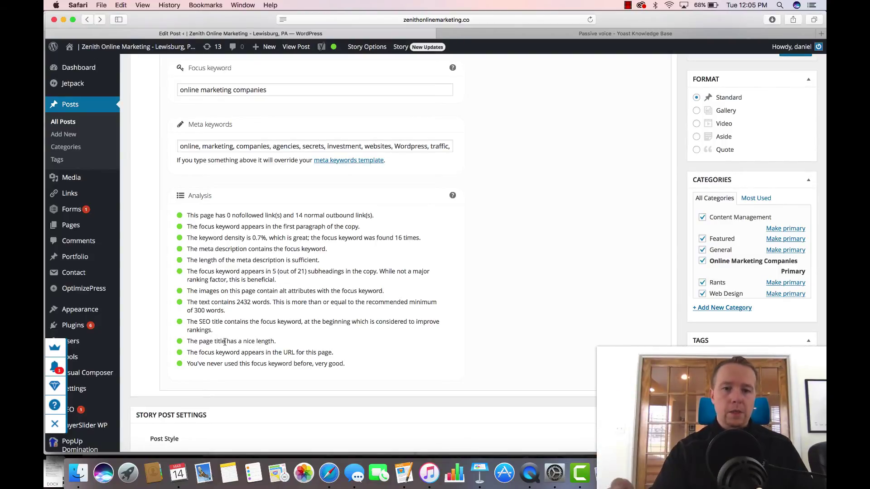
scroll(224, 342, up, 5)
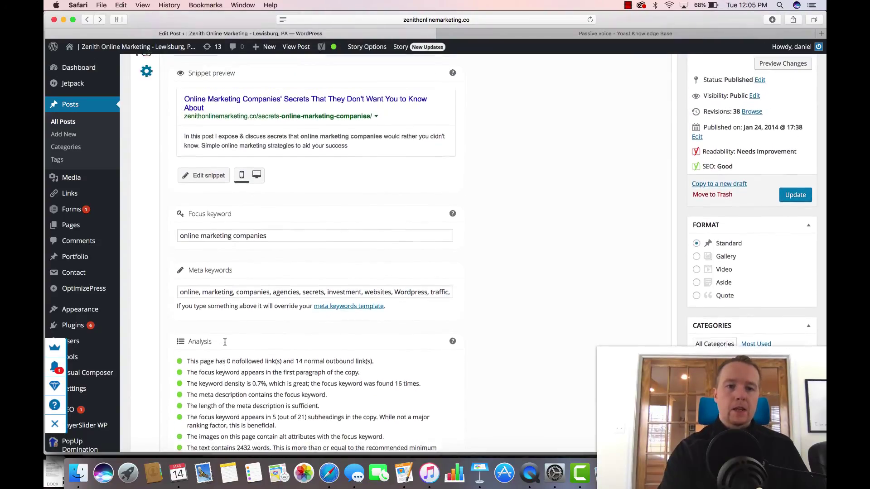
scroll(224, 342, up, 3)
click(194, 139)
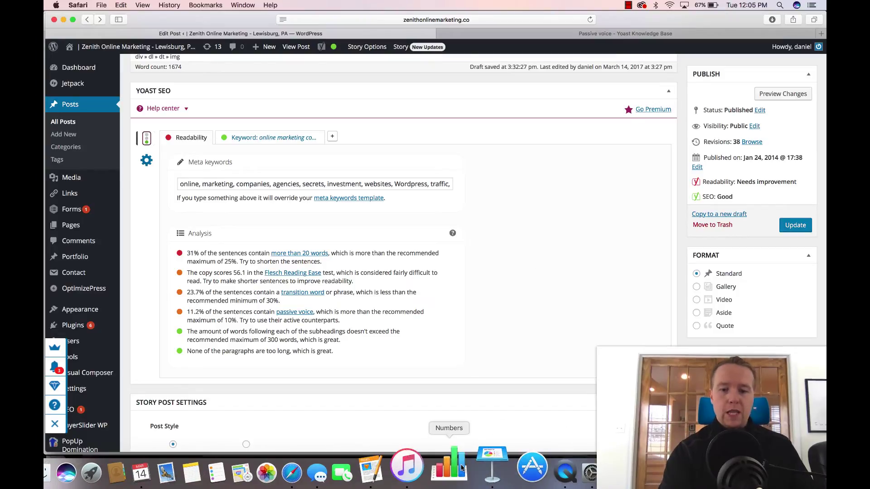
Step: Switch to Keynote and play the presentation from the slide "So Far We've Covered All the Bases"
click(478, 461)
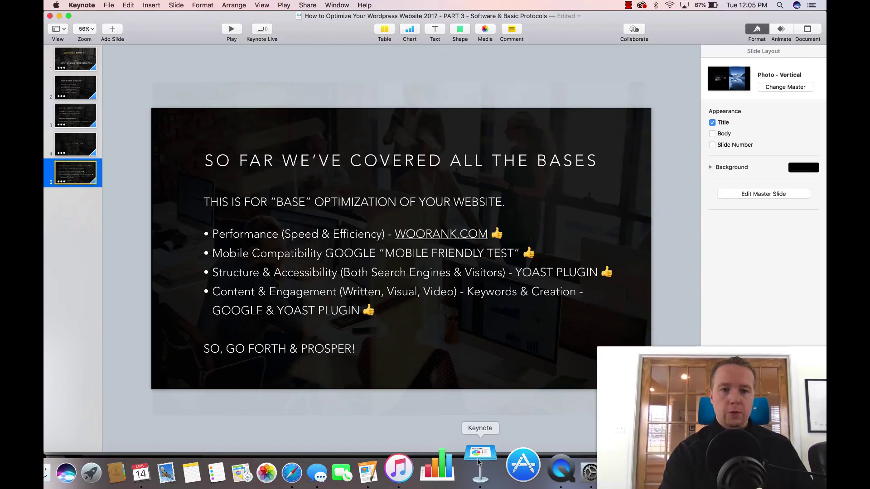
click(231, 29)
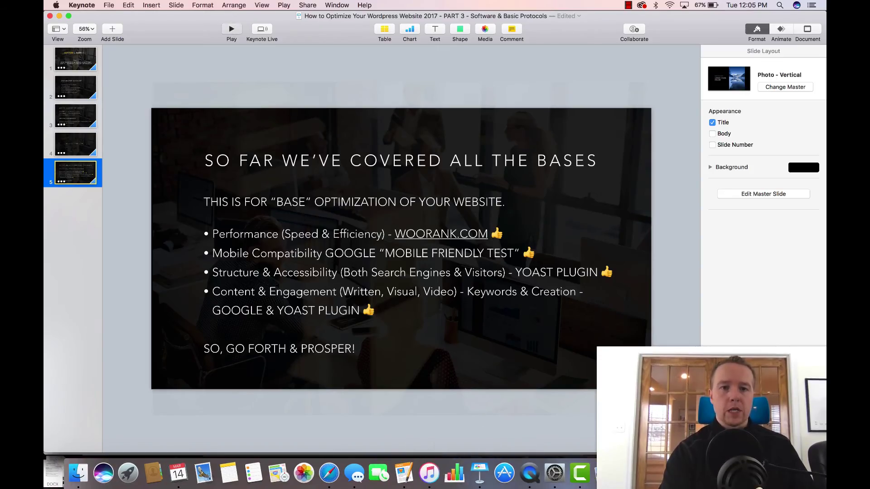
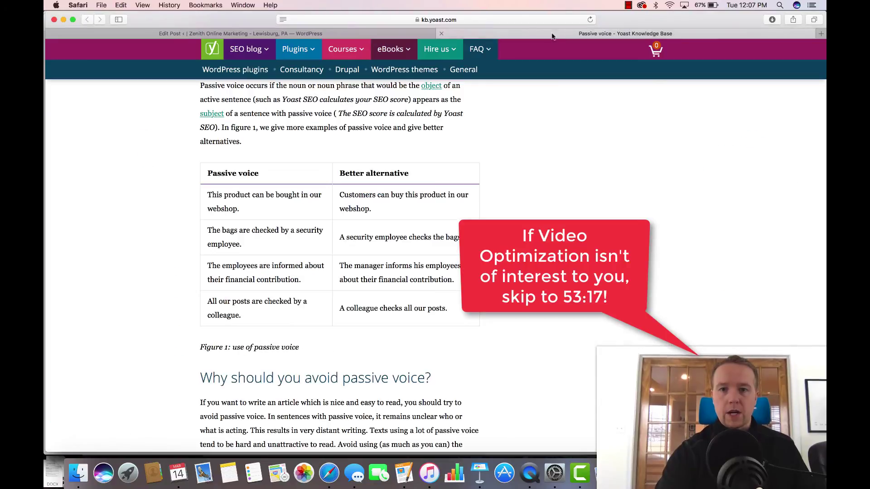
Step: Load the YouTube home page in the Safari tab that holds the passive voice article
click(532, 20)
text(yo)
key(Return)
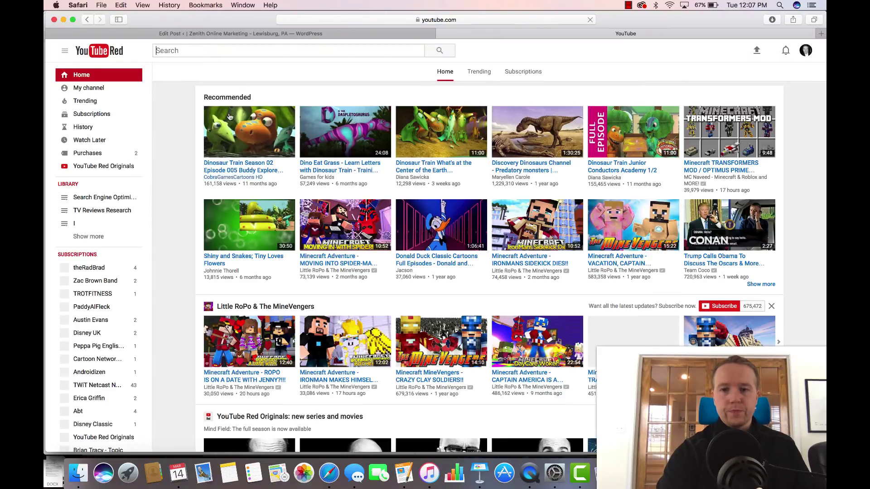
Step: Open the uploaded videos list of the signed-in YouTube channel and load more of the older uploads
click(90, 91)
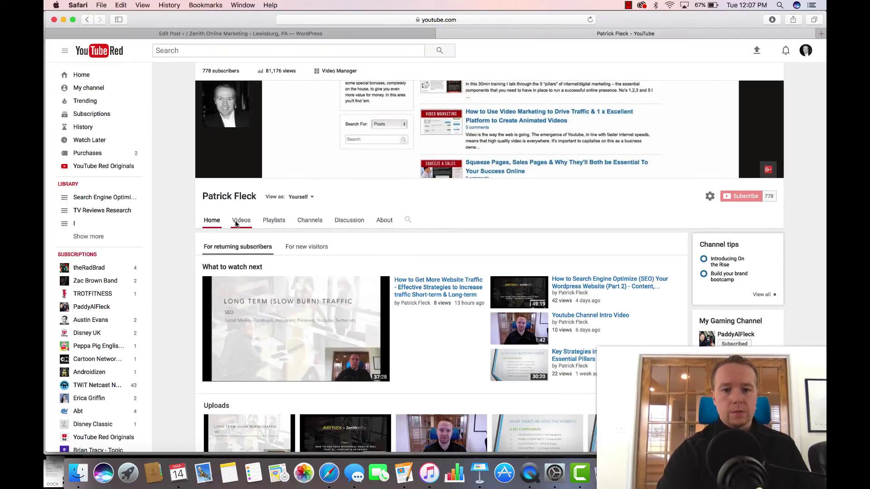
click(236, 223)
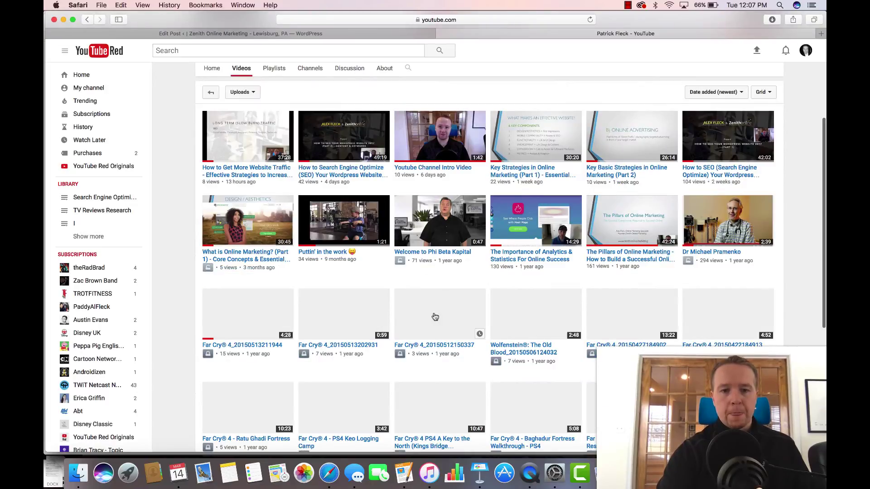
scroll(434, 322, down, 5)
scroll(435, 317, up, 5)
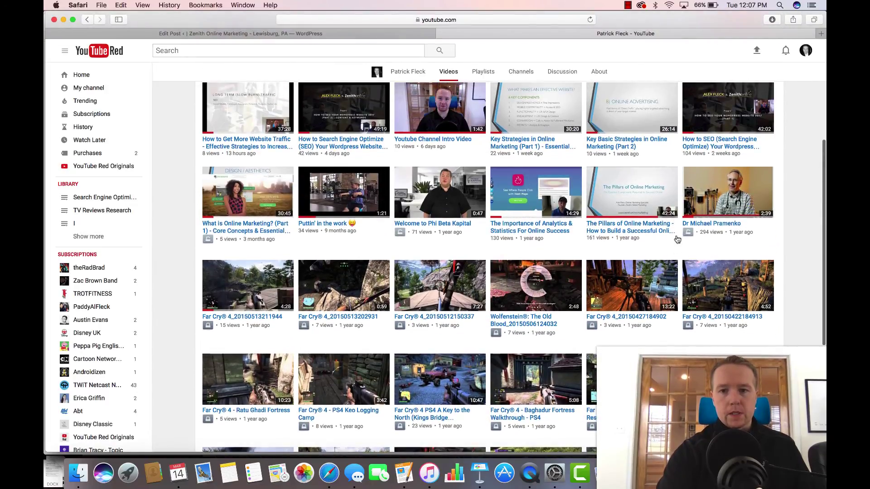
scroll(591, 238, down, 5)
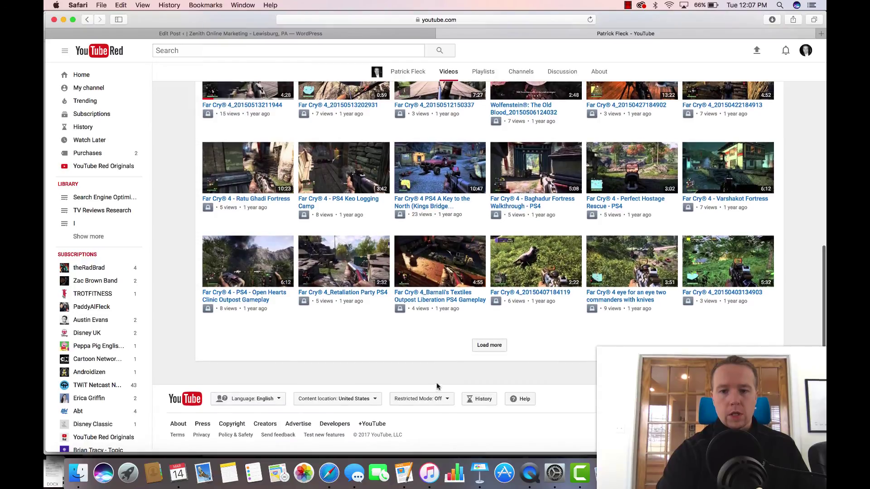
click(492, 346)
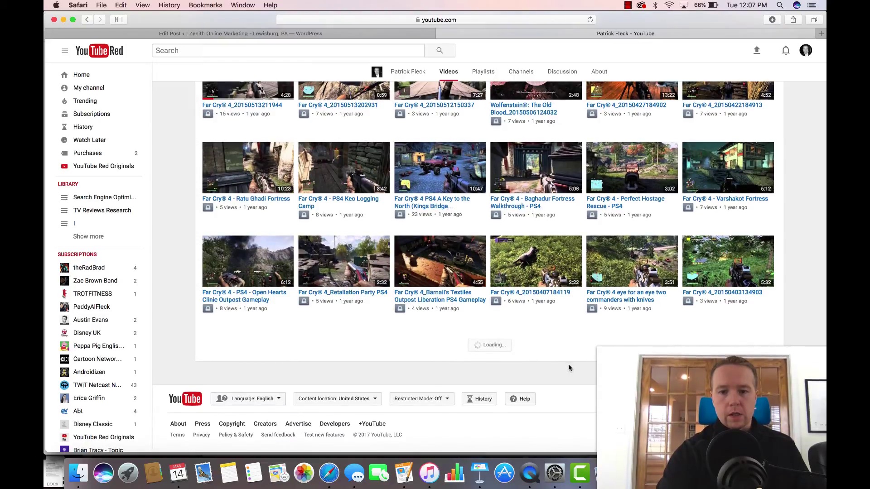
scroll(570, 368, down, 3)
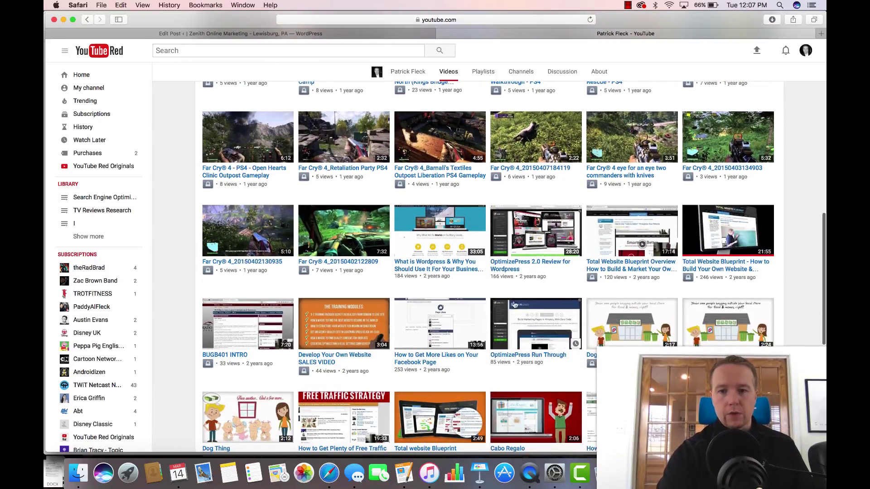
scroll(552, 390, down, 3)
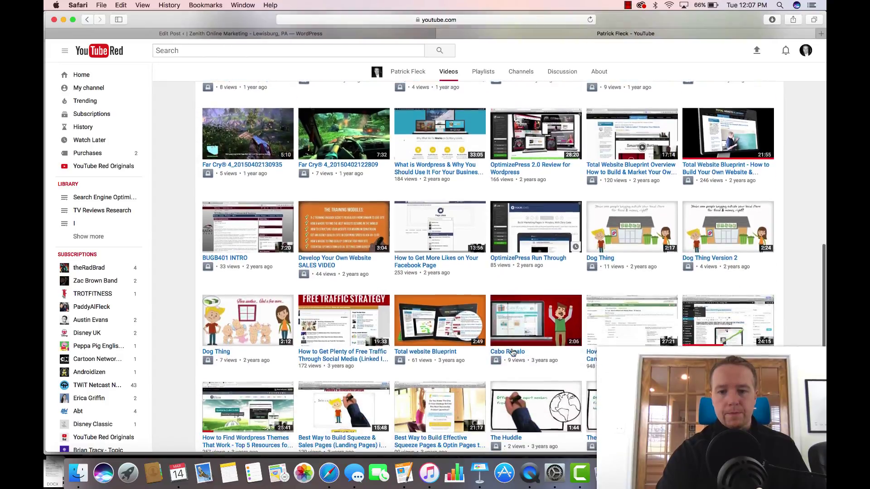
Step: Open "How to SEO Your Wordpress Website - Search Engine Optimization & Insider Secrets", pause playback, and review its title, views and description
click(724, 312)
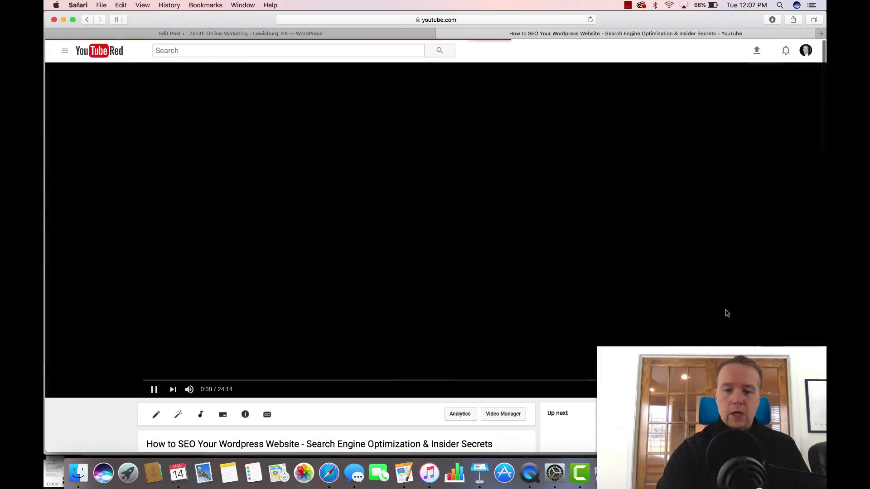
click(154, 389)
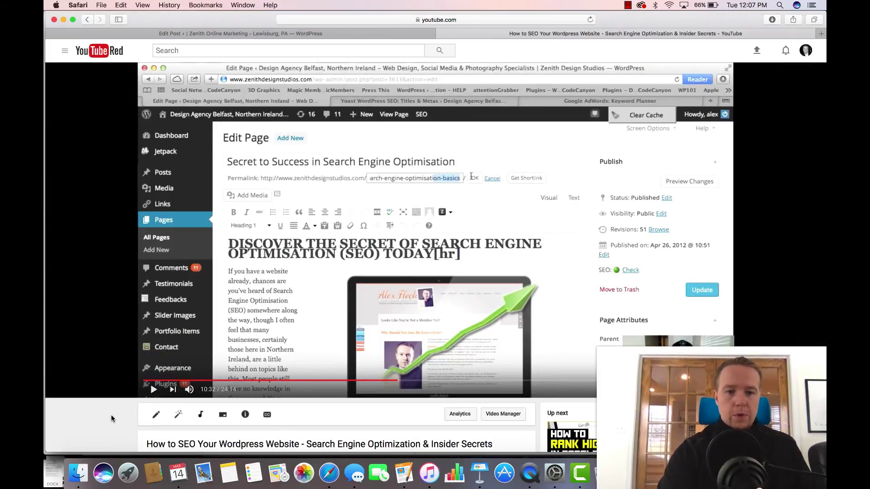
scroll(111, 414, down, 3)
scroll(110, 414, up, 3)
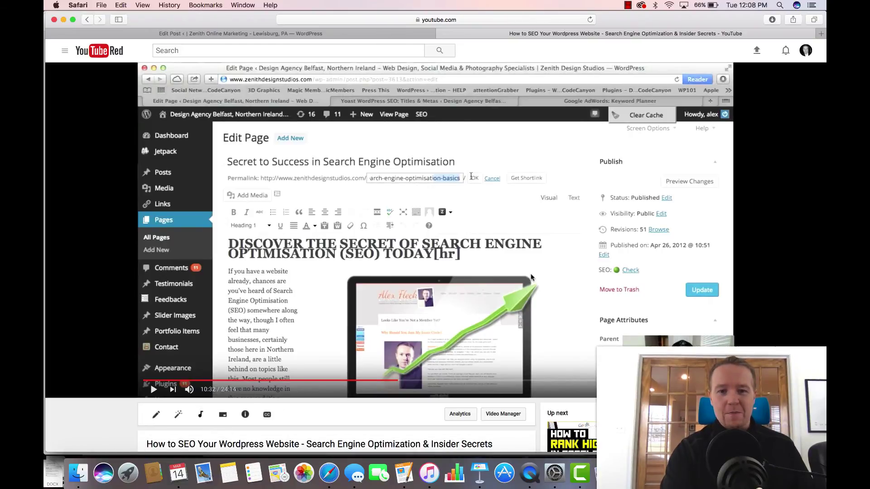
scroll(379, 314, down, 5)
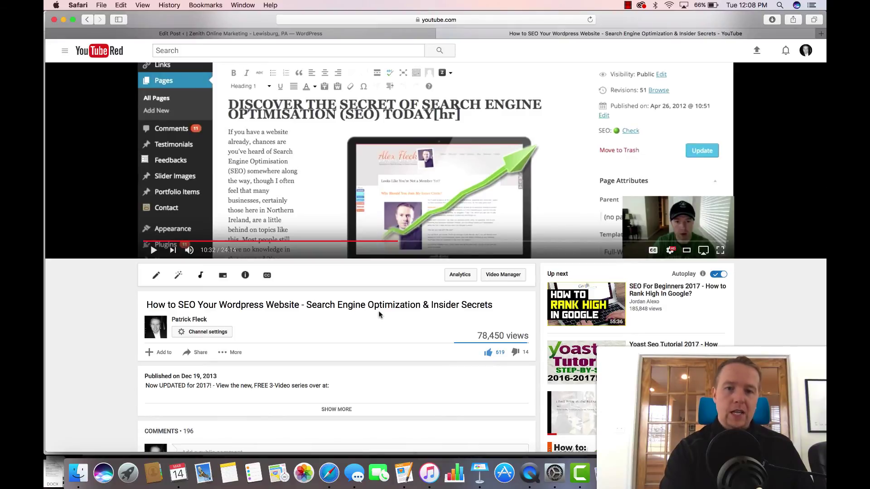
scroll(379, 314, up, 3)
scroll(379, 314, up, 1)
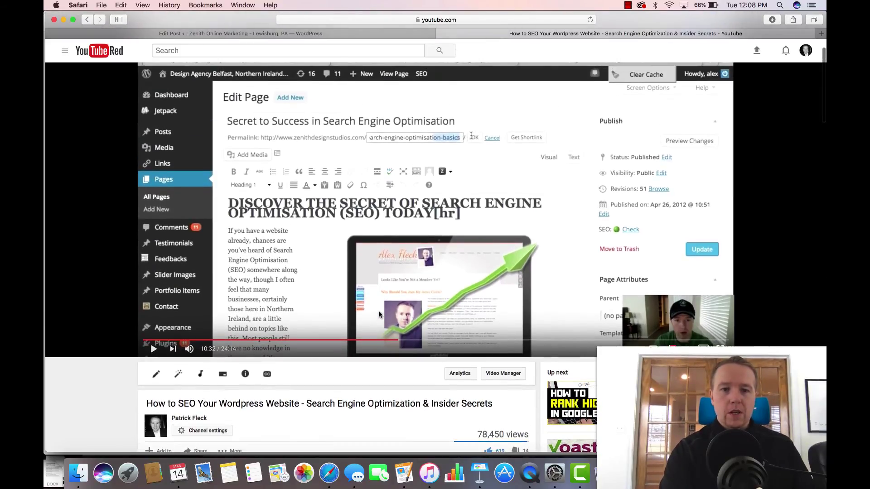
scroll(307, 294, down, 5)
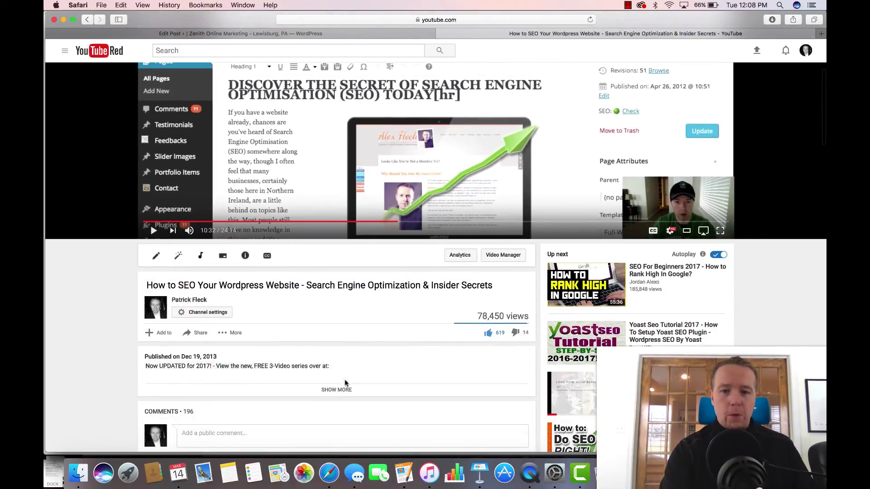
scroll(345, 382, down, 5)
scroll(345, 380, up, 5)
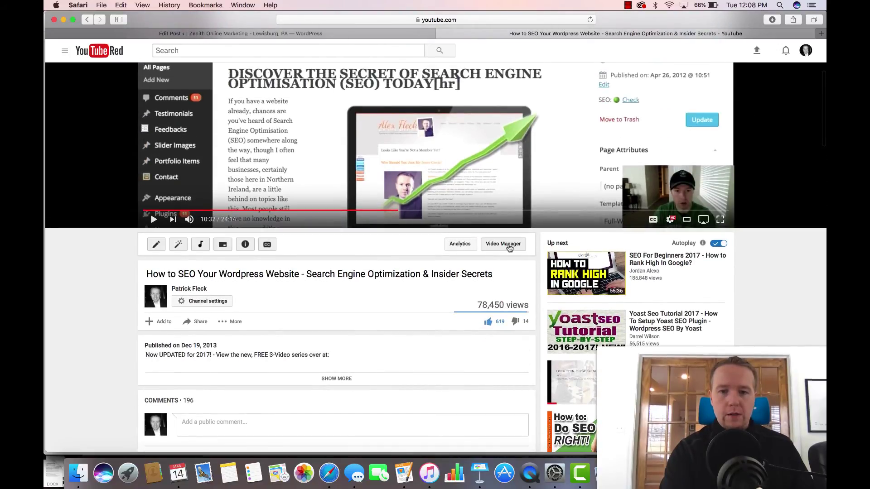
Step: Open the WordPress SEO video's edit page from the Video Manager and inspect its title, description and tags
click(509, 248)
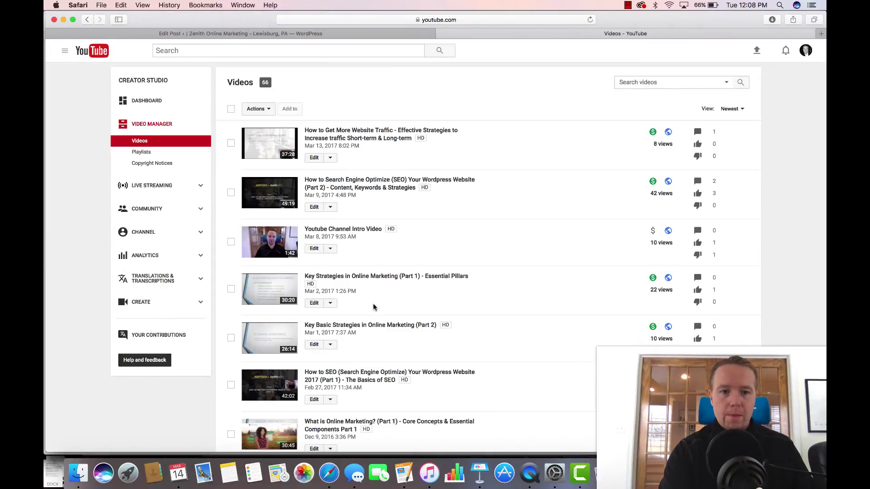
scroll(480, 332, down, 20)
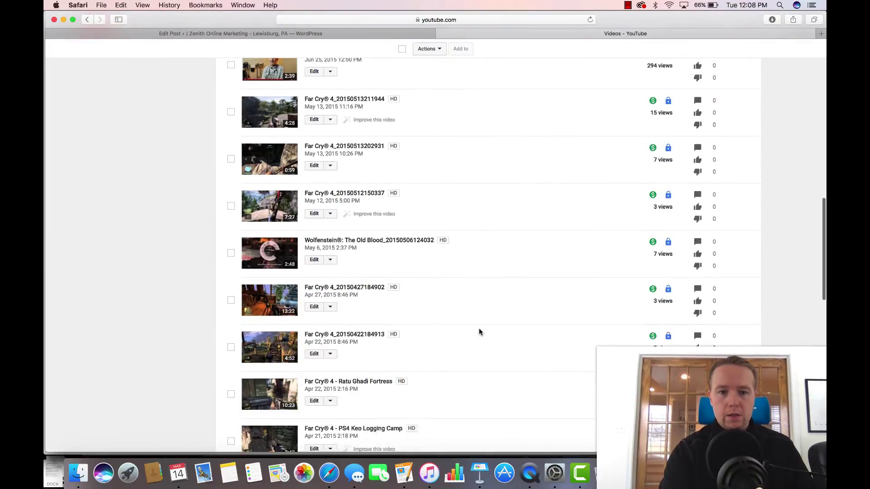
click(251, 349)
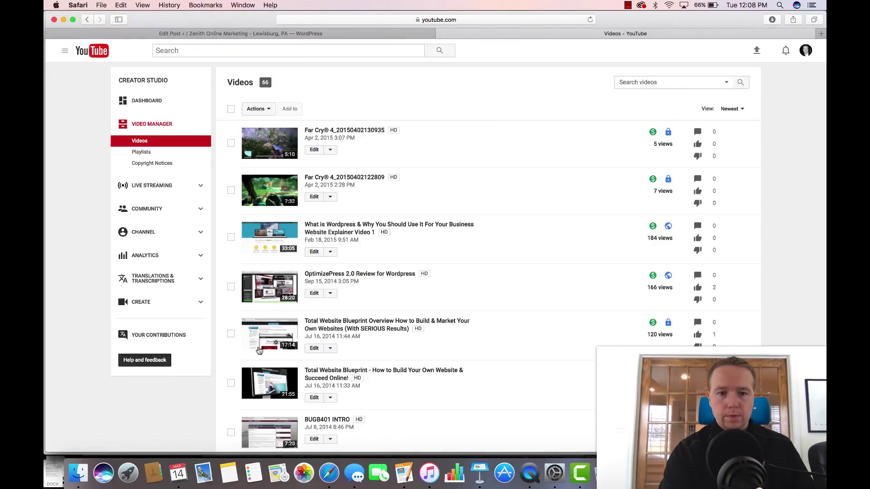
scroll(570, 333, down, 5)
scroll(569, 333, down, 10)
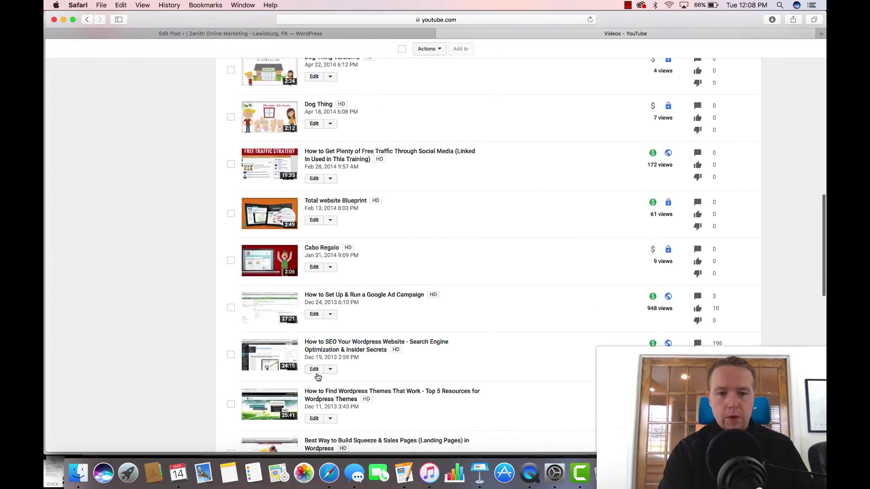
click(315, 370)
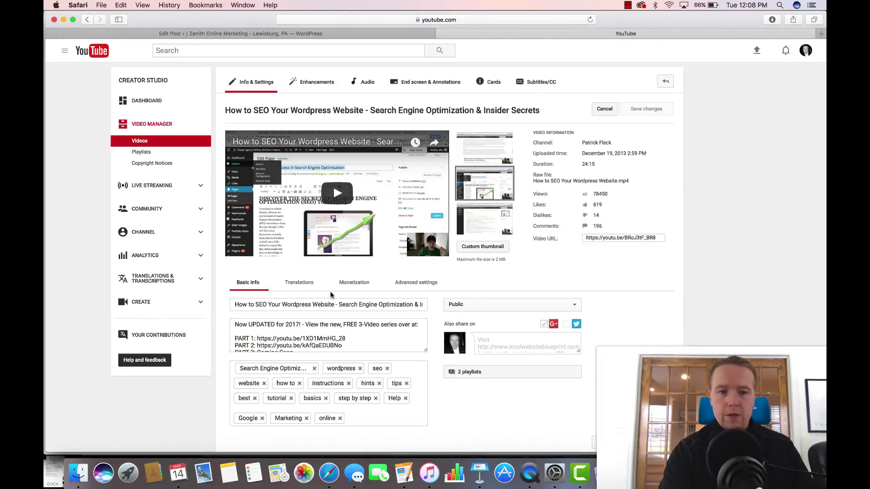
drag(236, 305, 261, 313)
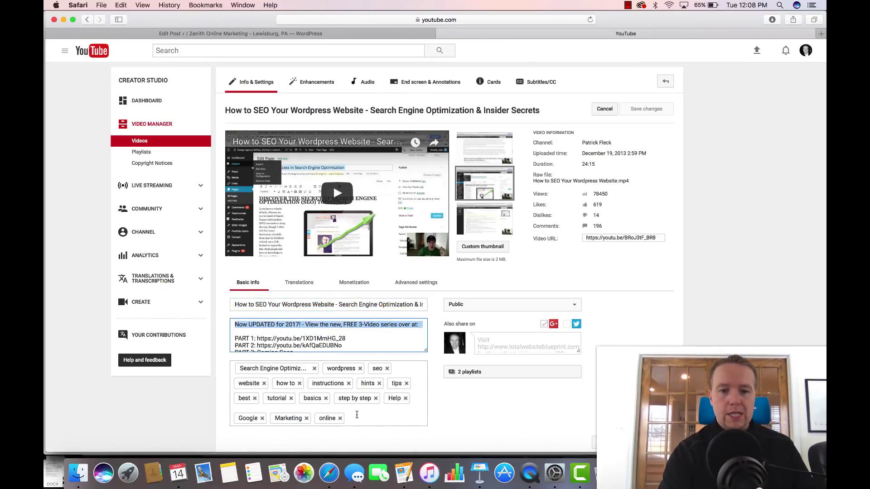
click(505, 414)
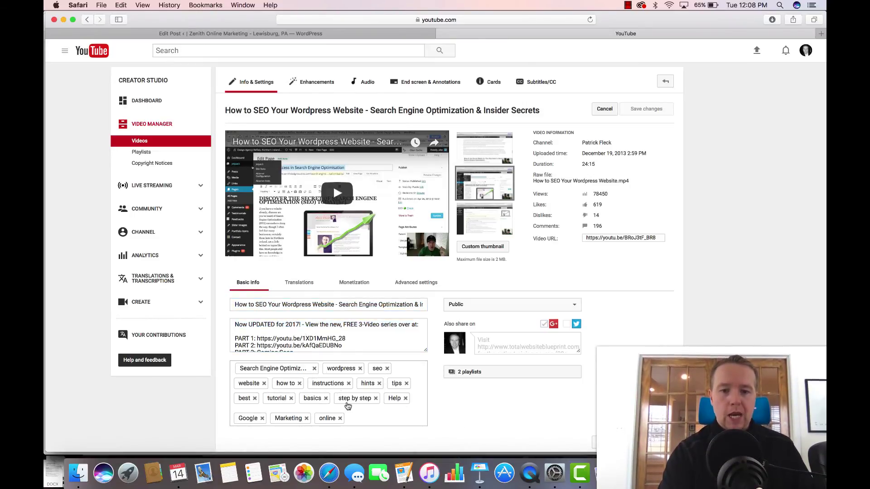
Step: Return to the WordPress post and examine its Yoast keyword analysis, snippet preview, meta keywords and tags for comparison with the video
click(308, 35)
scroll(717, 331, down, 5)
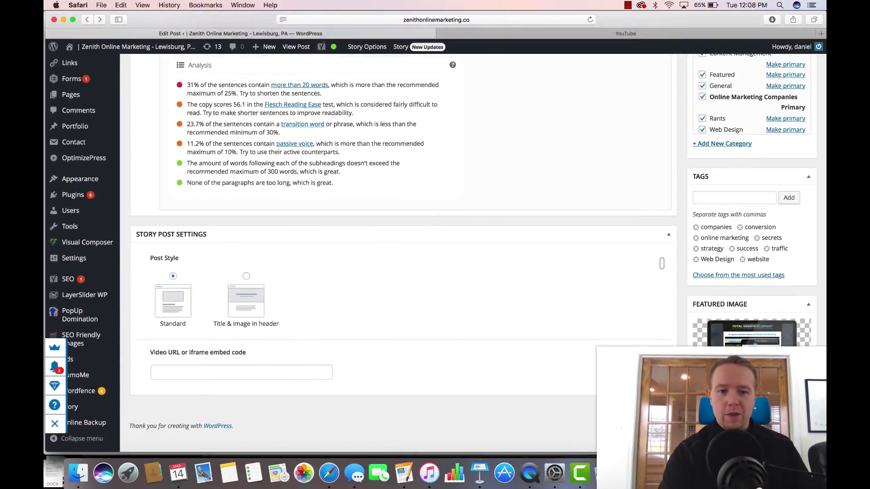
scroll(718, 331, up, 10)
scroll(250, 196, down, 5)
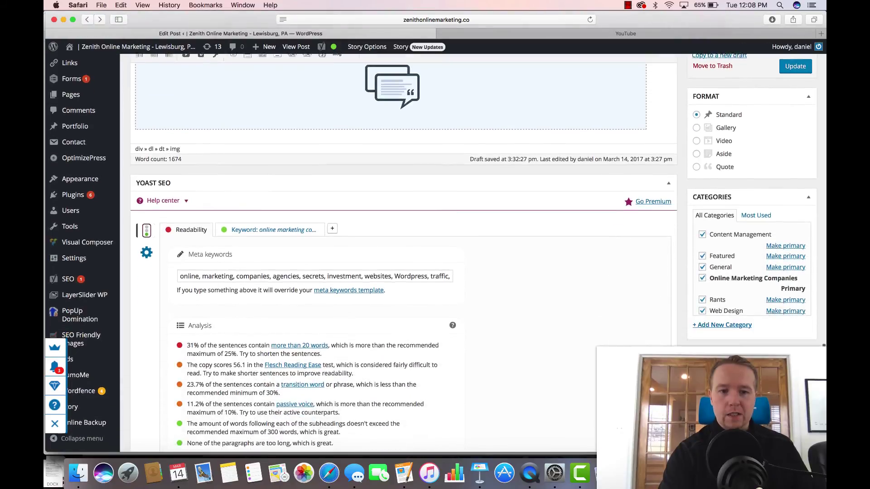
click(250, 196)
scroll(367, 361, down, 5)
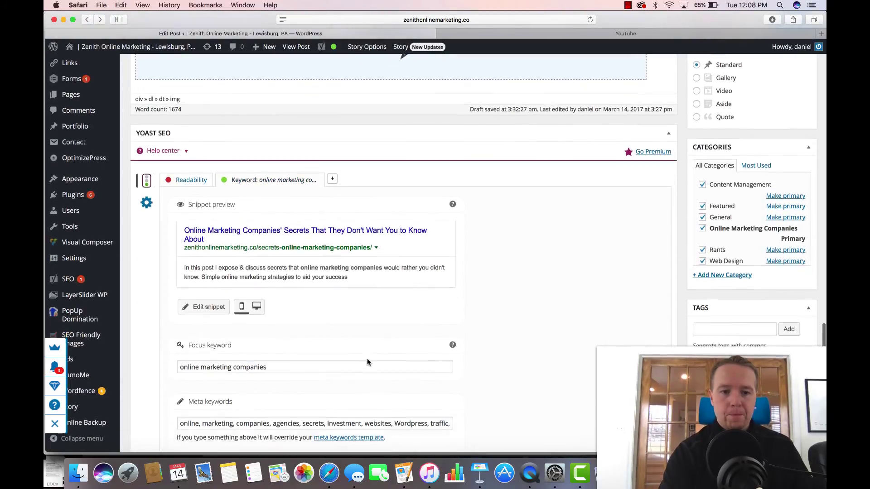
scroll(368, 362, down, 1)
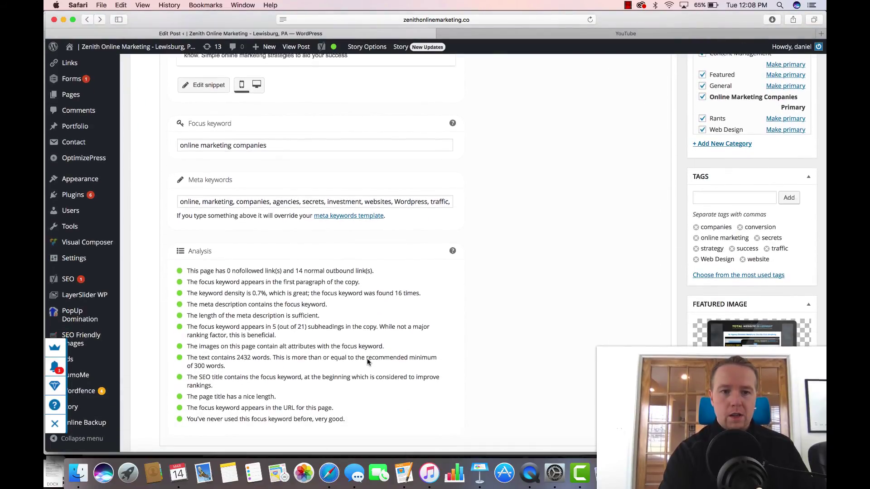
click(713, 199)
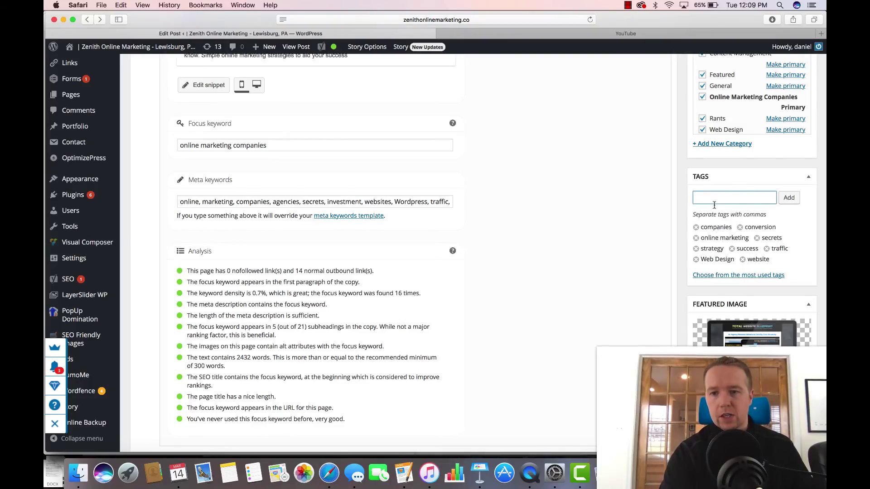
Step: Go back to the YouTube video's edit page and examine the title wording and the full description with its part links
click(578, 32)
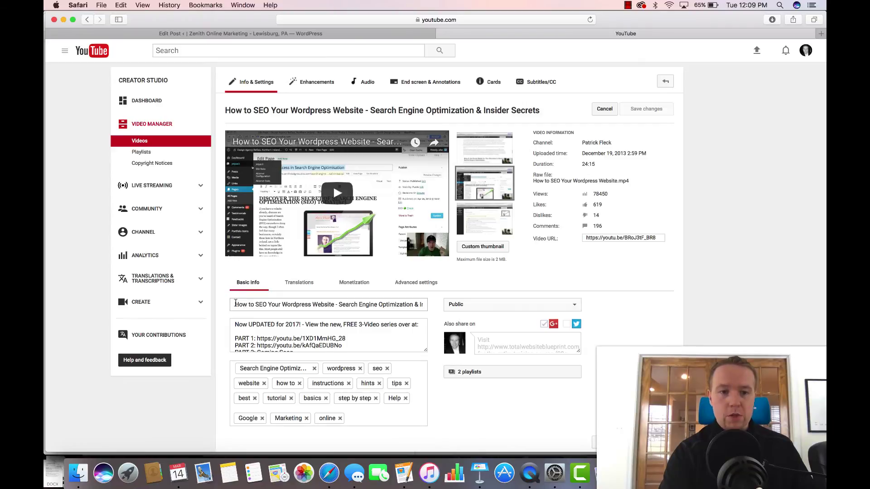
drag(235, 305, 296, 303)
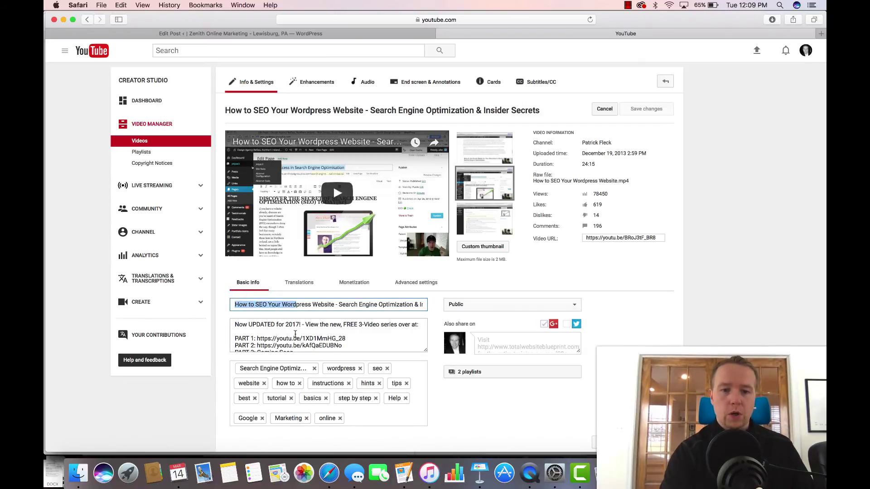
scroll(297, 333, down, 2)
scroll(297, 333, up, 2)
scroll(317, 344, down, 1)
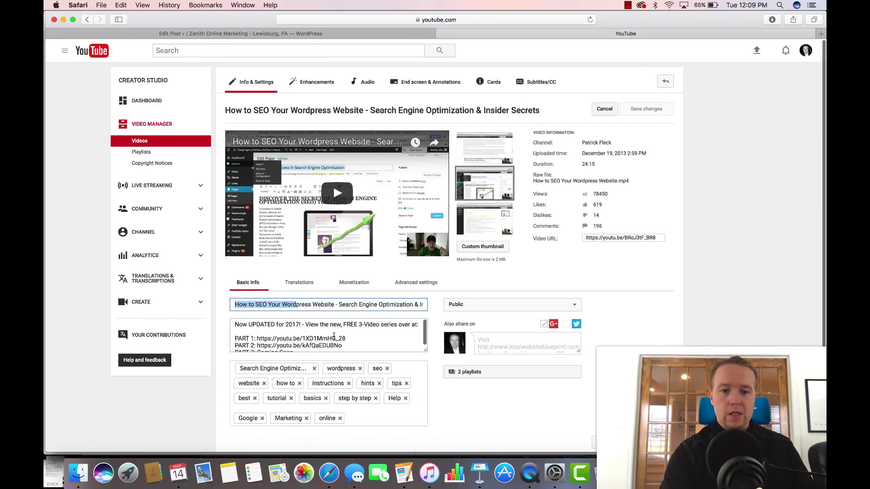
click(359, 345)
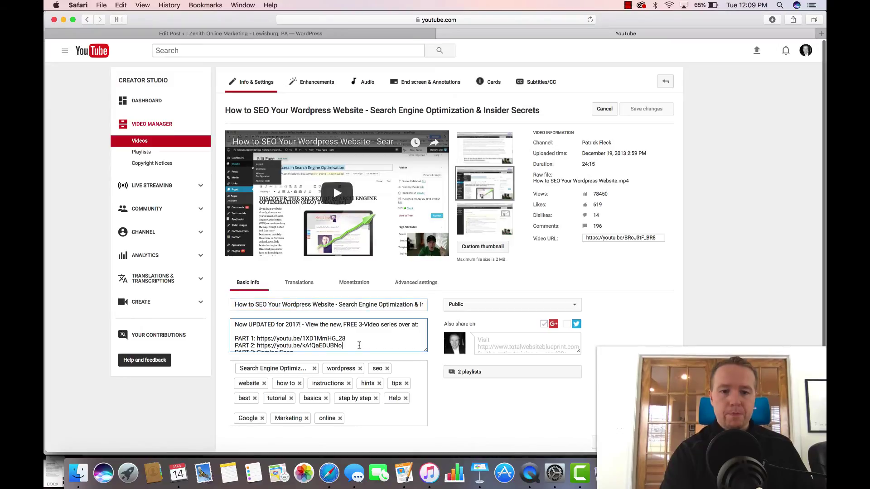
scroll(353, 345, down, 2)
scroll(335, 342, up, 1)
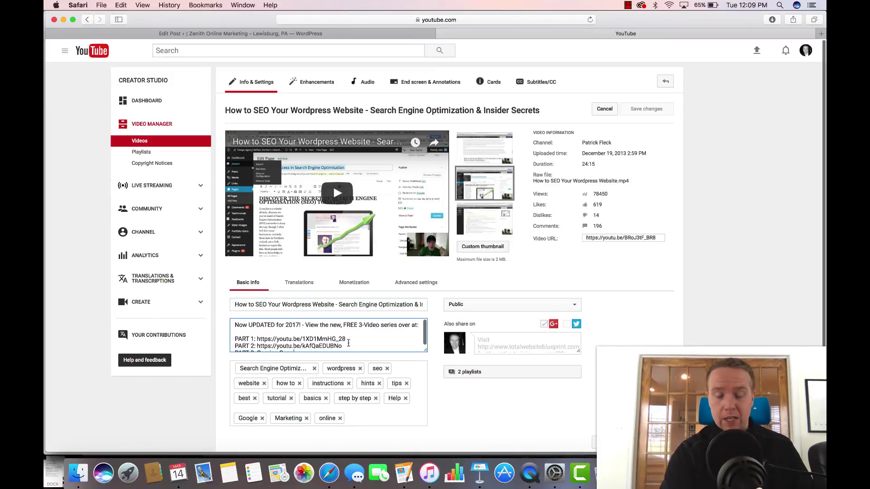
scroll(308, 341, down, 2)
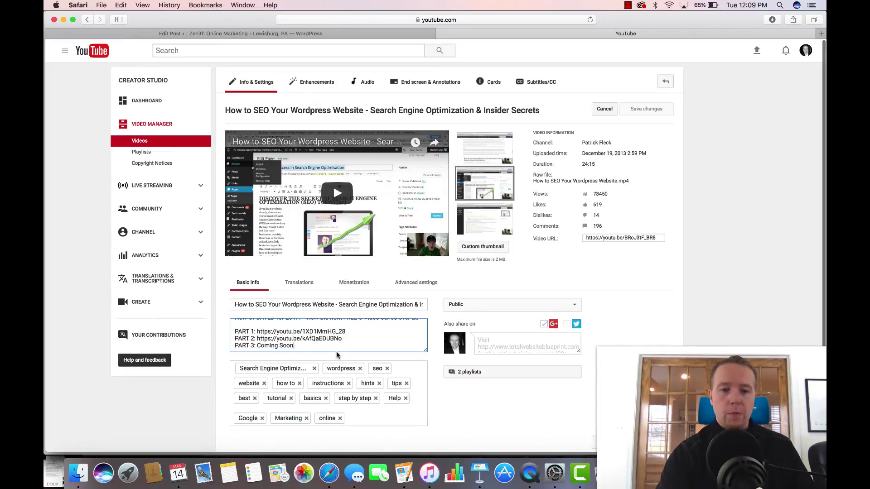
drag(318, 348, 257, 304)
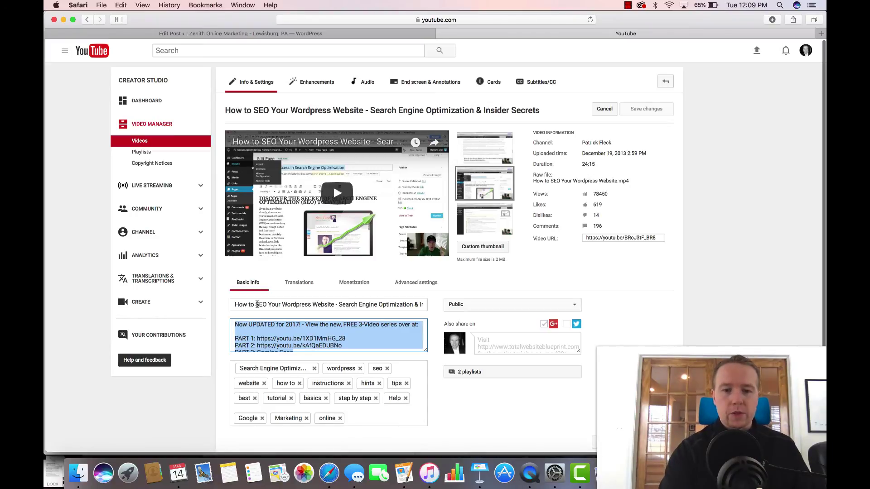
click(329, 334)
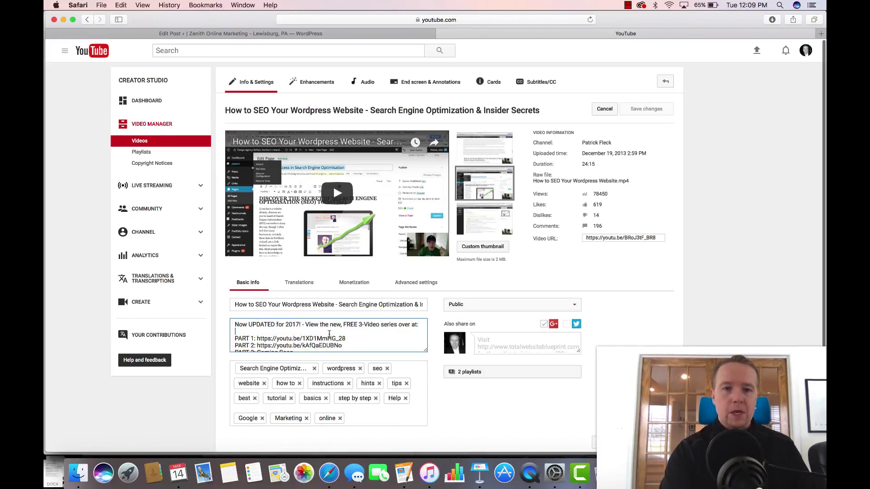
Step: Return to the WordPress post and review its Yoast analysis, snippet preview, body headings and post title
click(348, 33)
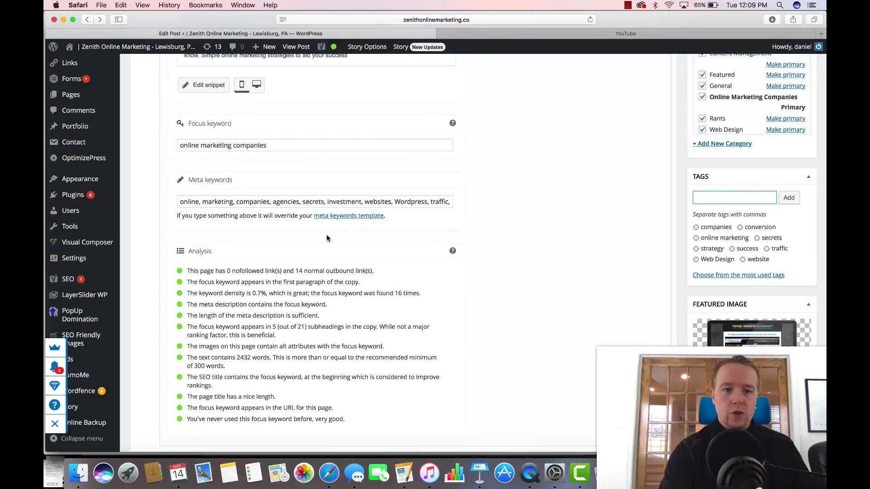
scroll(283, 281, up, 5)
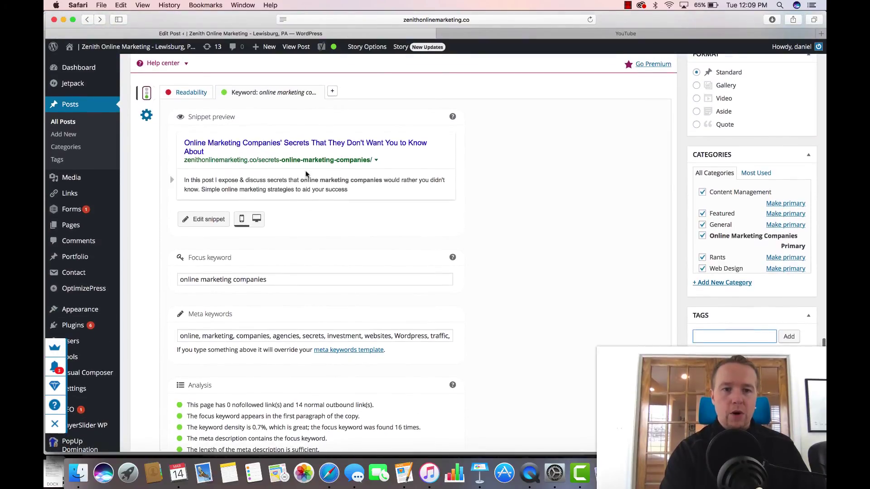
scroll(313, 185, up, 15)
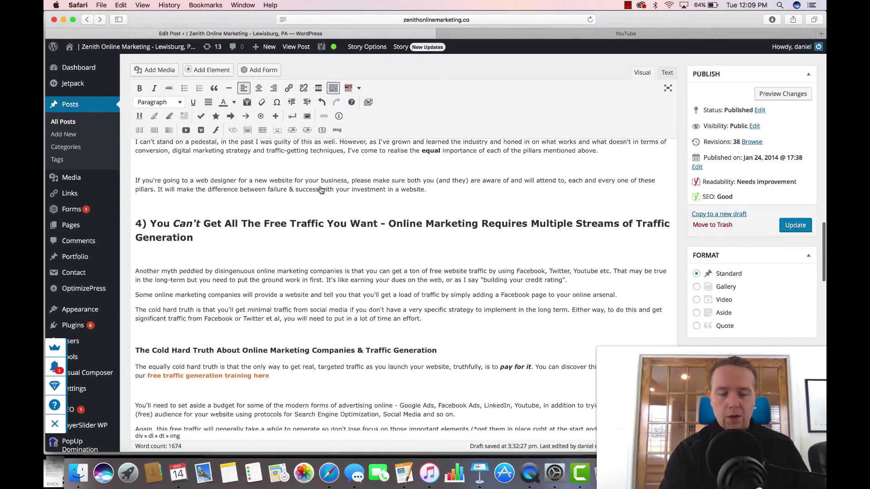
scroll(321, 190, up, 10)
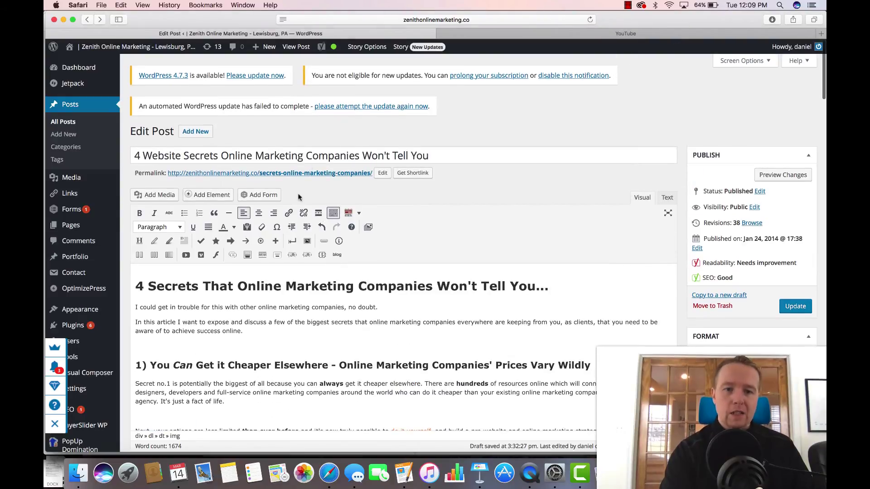
Step: Go back to the YouTube video's edit page and review the full title and description text
click(613, 34)
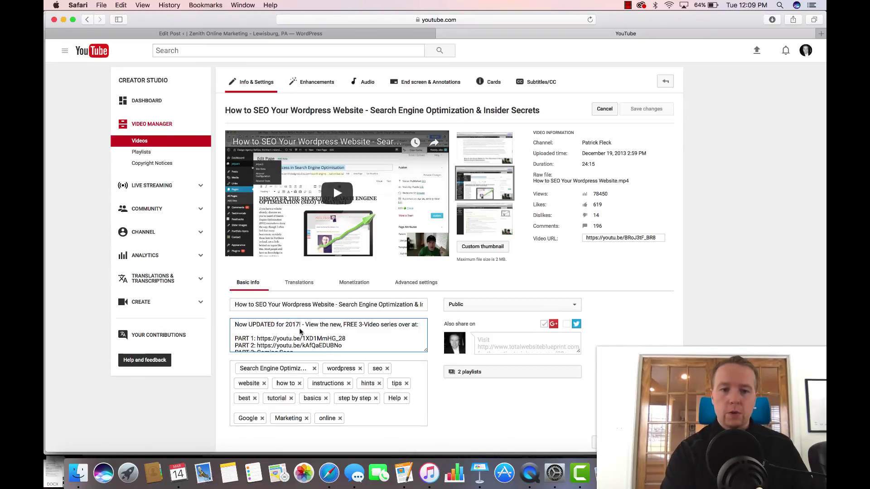
click(237, 304)
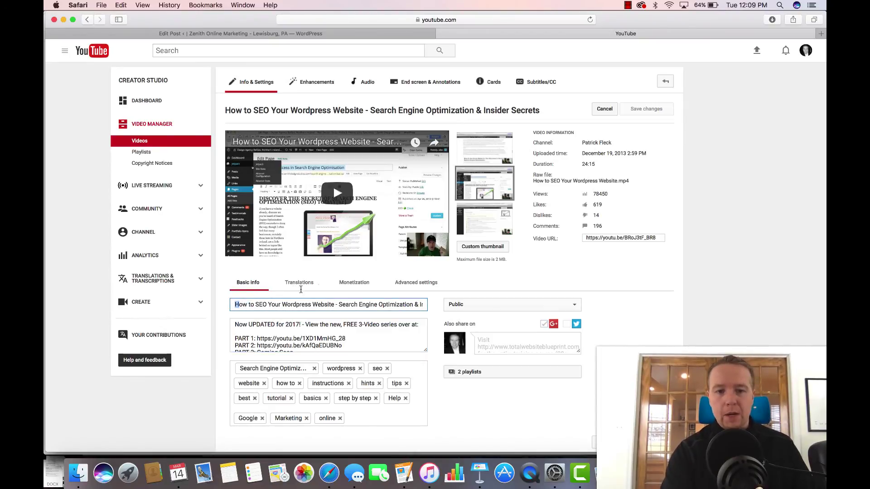
key(cmd+a)
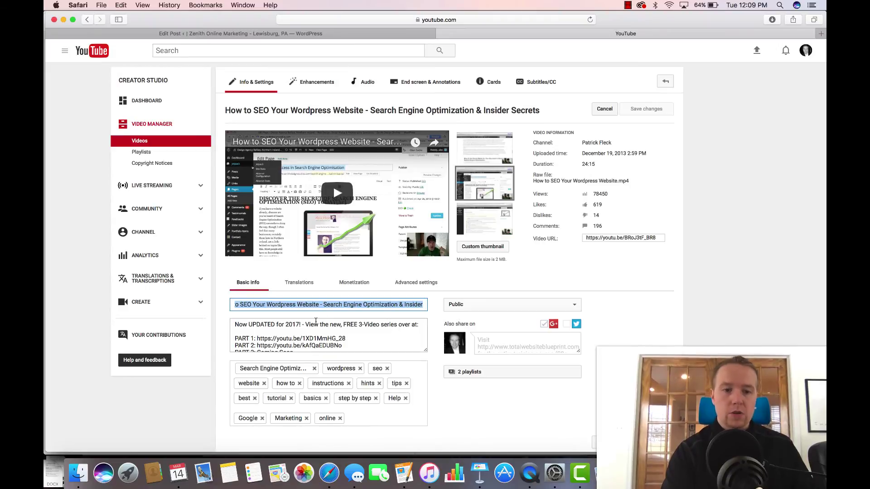
click(237, 326)
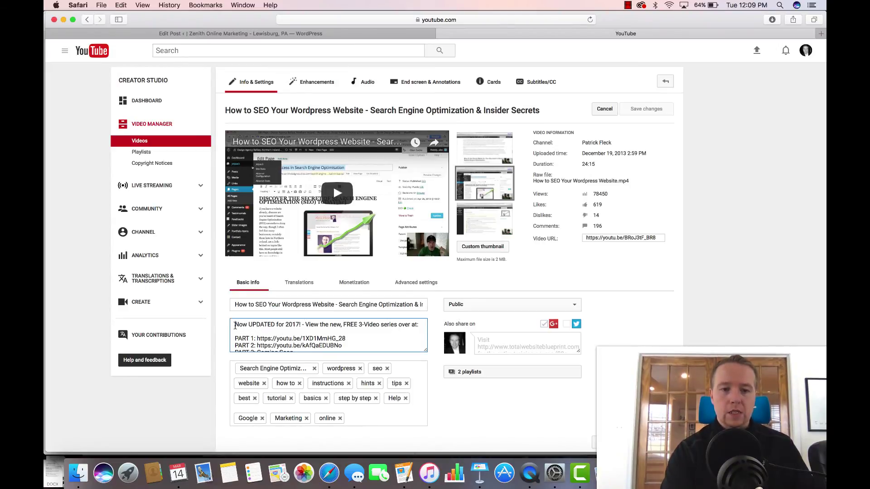
key(cmd+a)
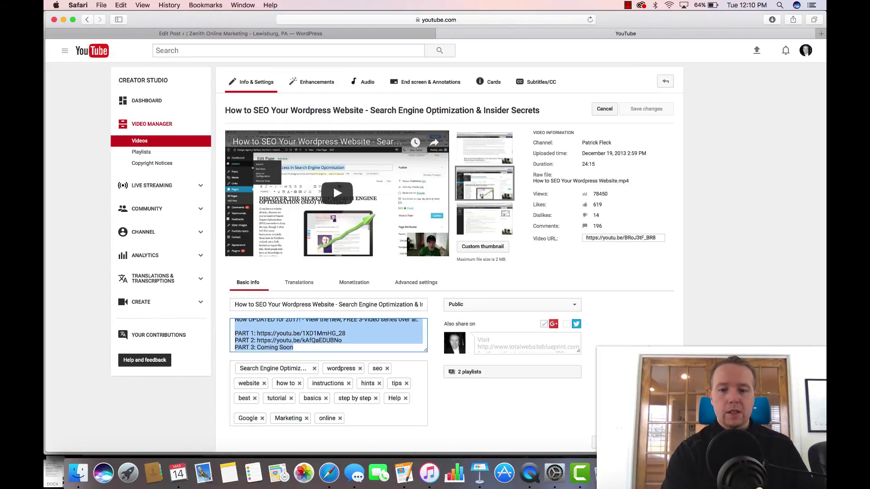
click(649, 347)
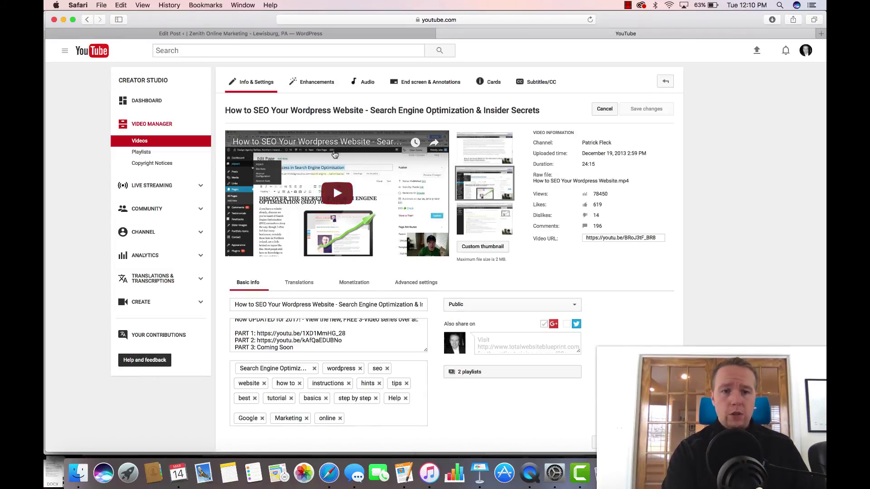
Step: Open "How to Search Engine Optimize (SEO) Your Wordpress Website (Part 2)" from the channel's video list and pause playback
click(149, 142)
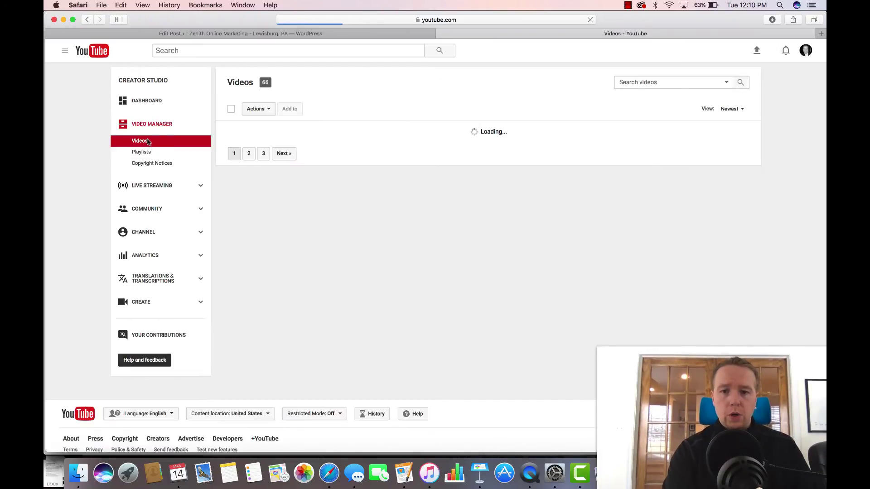
click(390, 183)
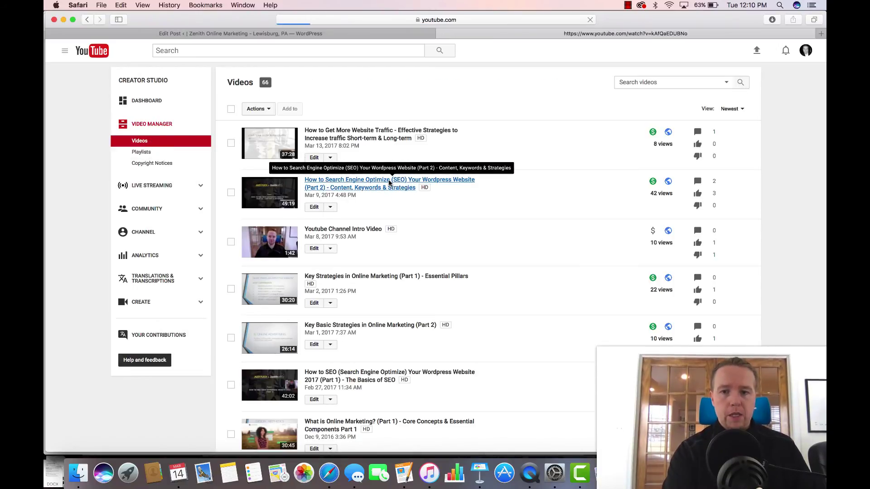
scroll(110, 424, down, 2)
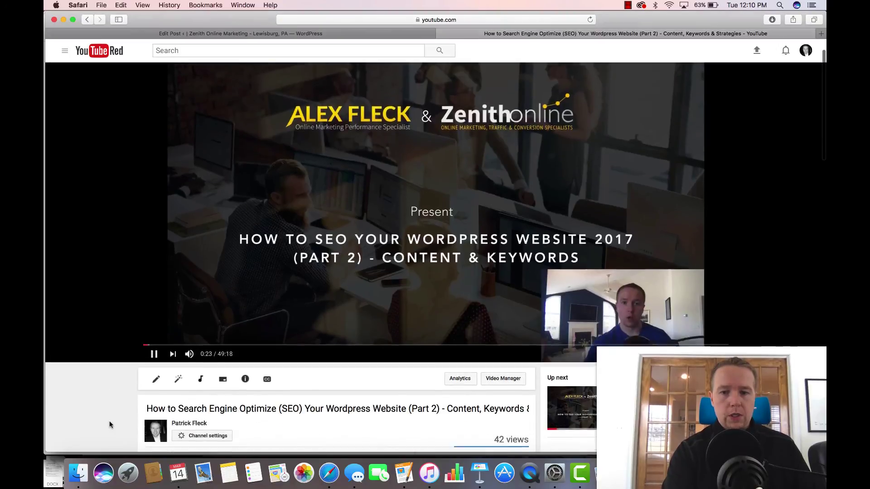
click(155, 343)
scroll(108, 398, down, 1)
scroll(109, 399, down, 4)
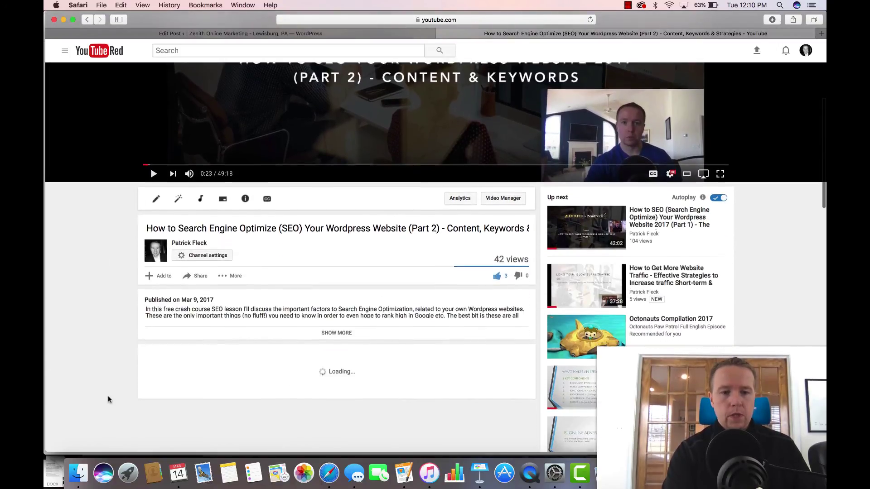
Step: Open the Part 2 video's sharing options and copy its embed code
click(200, 272)
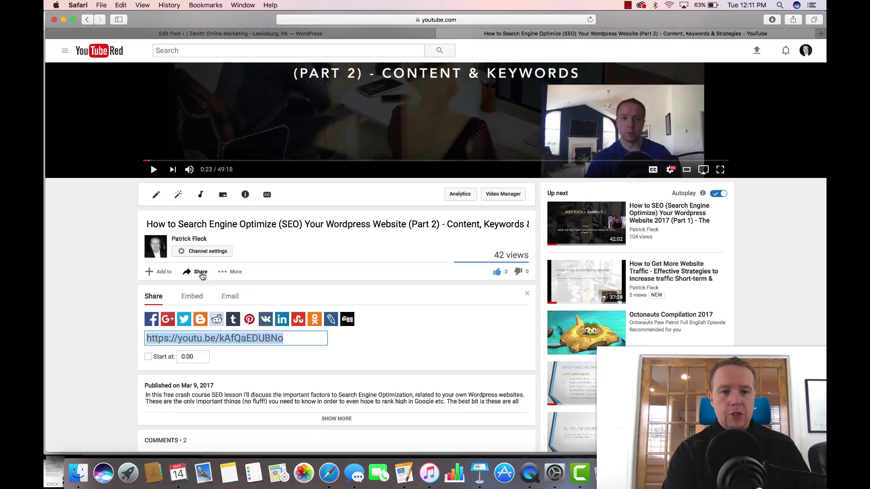
click(189, 298)
key(super+c)
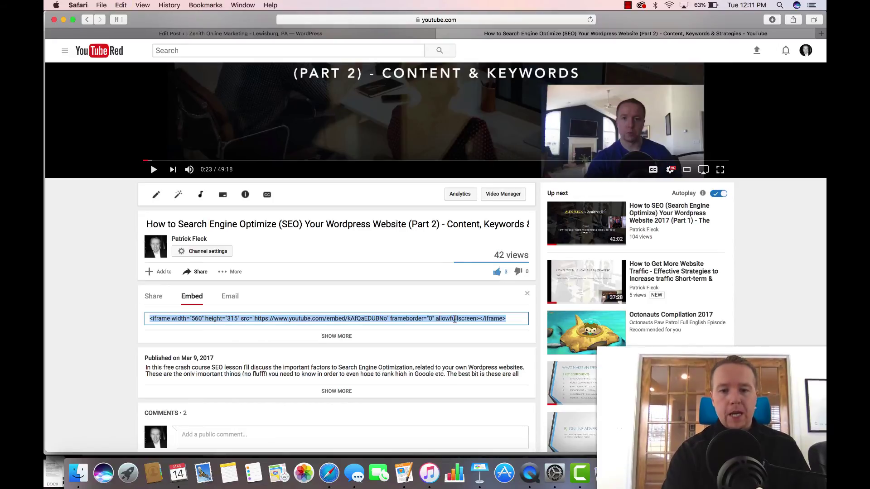
Step: Add a blank line after the WordPress post's intro paragraph and paste the 560 × 315 video embed code there in the HTML source
click(329, 37)
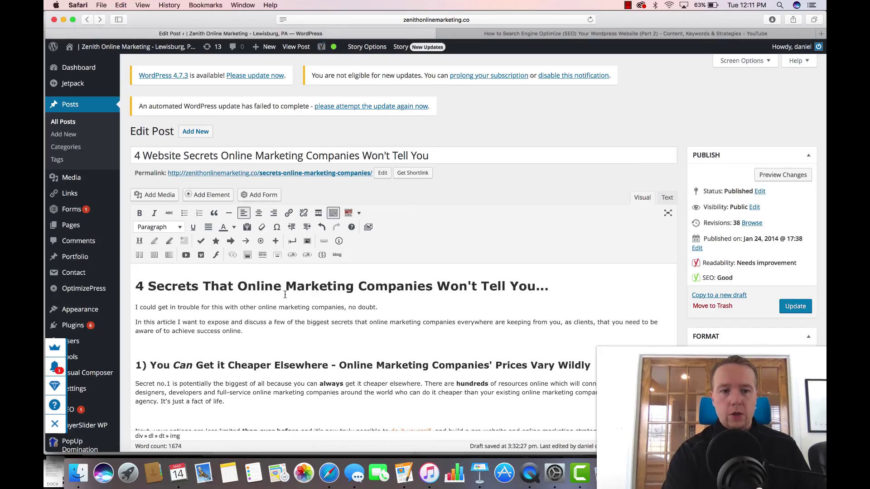
click(264, 335)
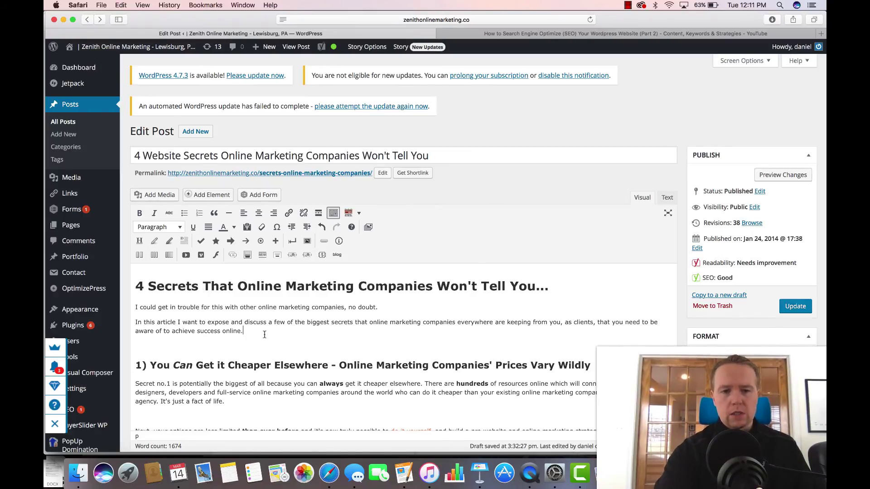
key(Return)
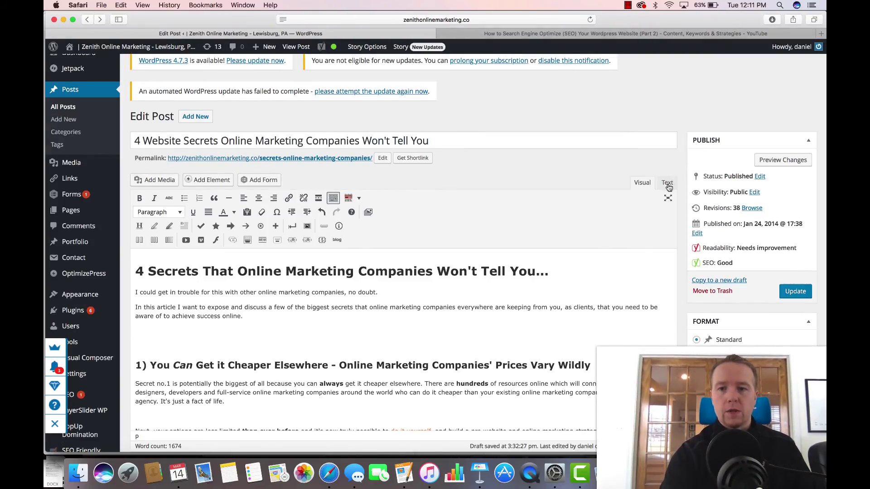
click(667, 183)
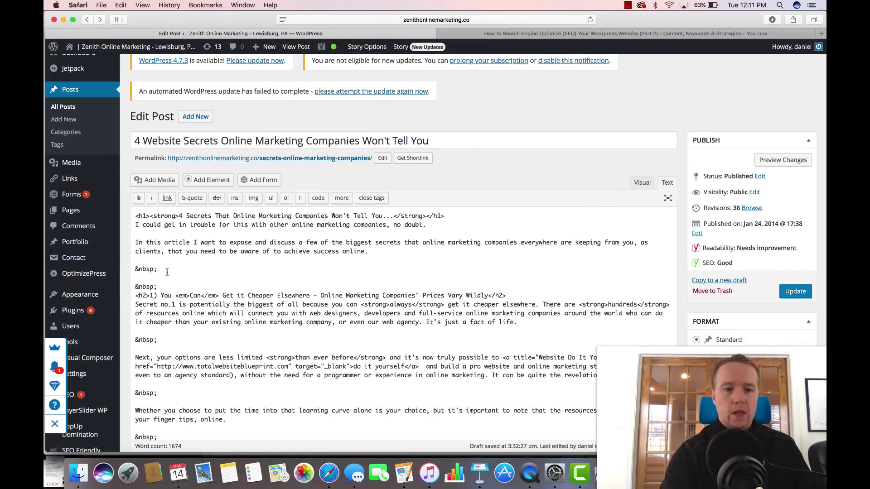
drag(167, 272, 130, 269)
key(super+v)
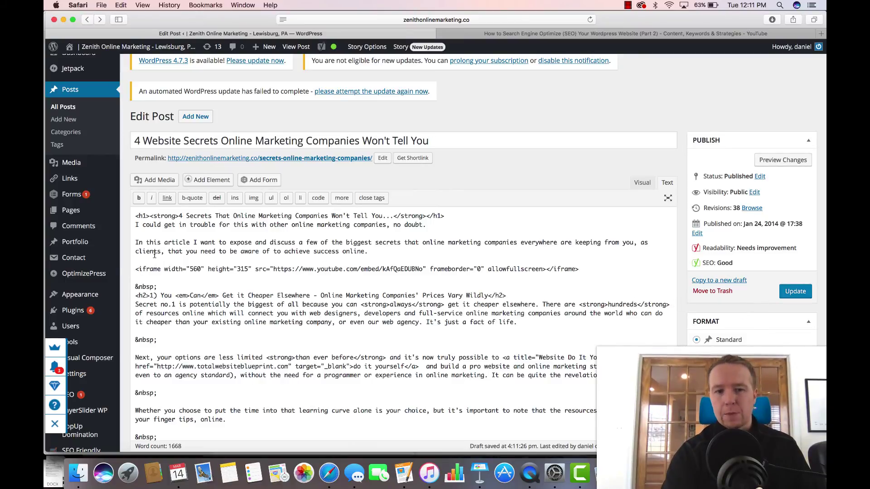
Step: Set the YouTube embed's video size to 853 × 480 and copy the revised embed code
click(527, 35)
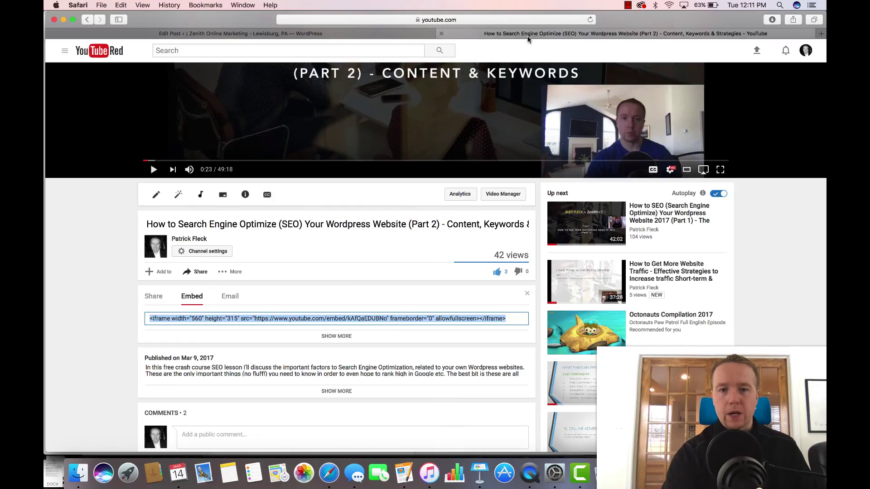
click(344, 337)
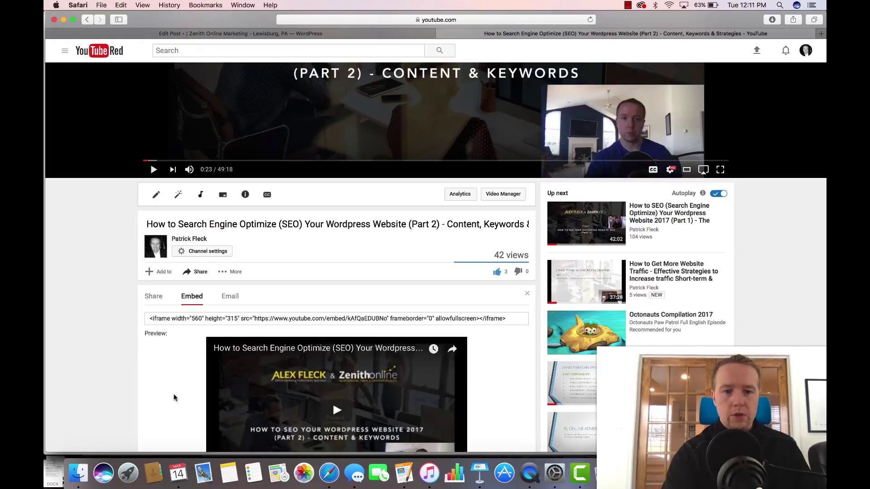
scroll(173, 393, down, 5)
click(221, 331)
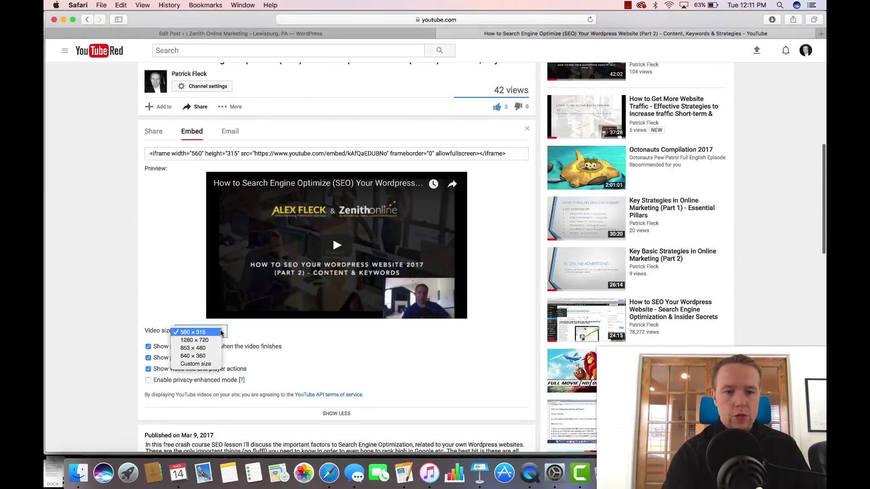
click(195, 347)
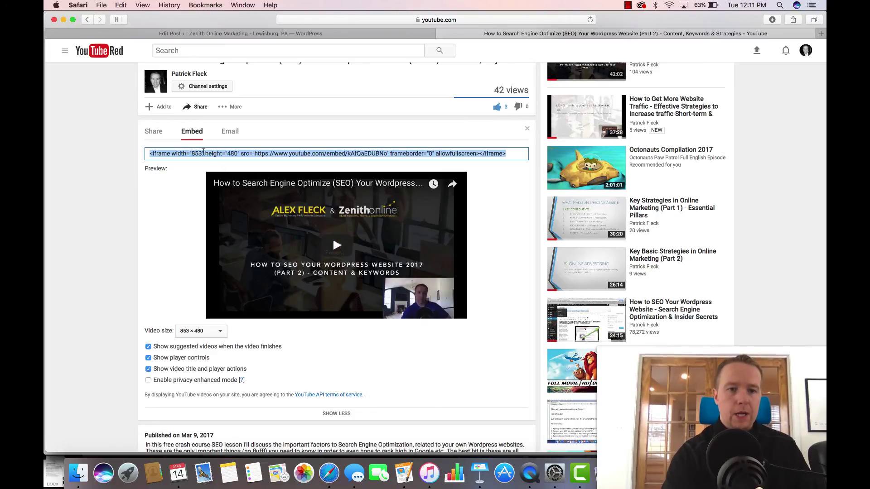
key(super+c)
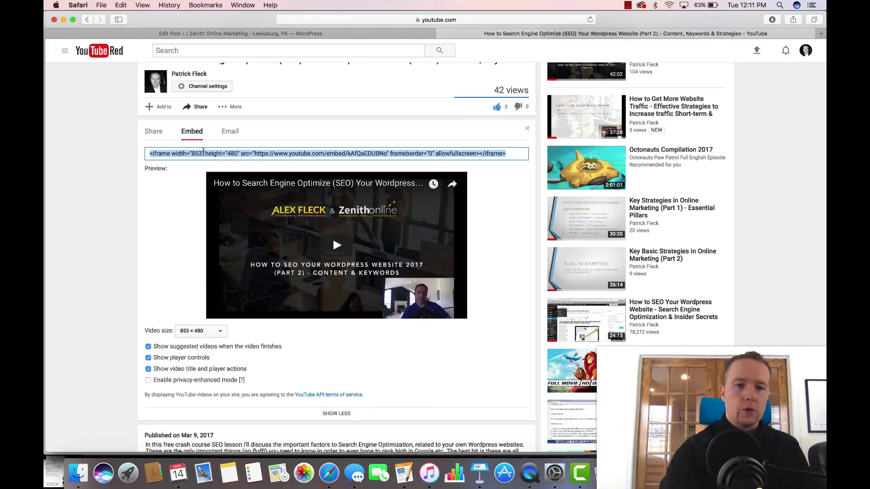
Step: Replace the post's existing iframe code with the 853 × 480 embed code, followed by a line break
click(282, 34)
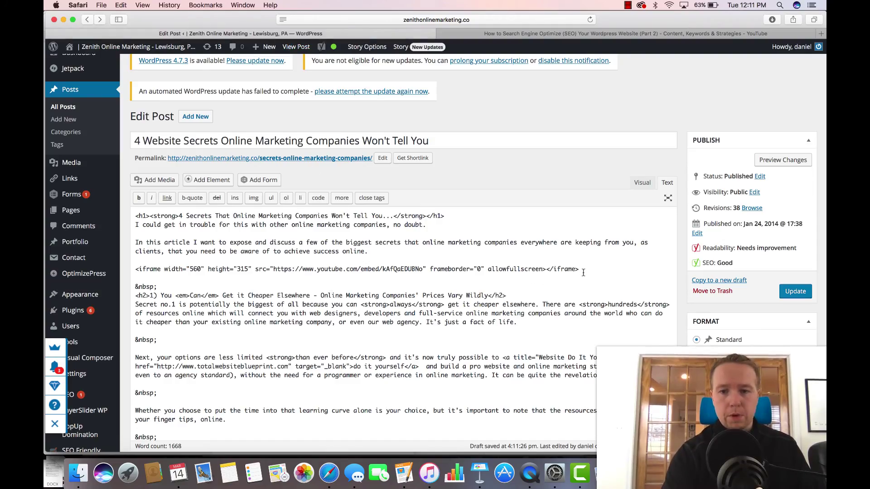
drag(583, 272, 136, 266)
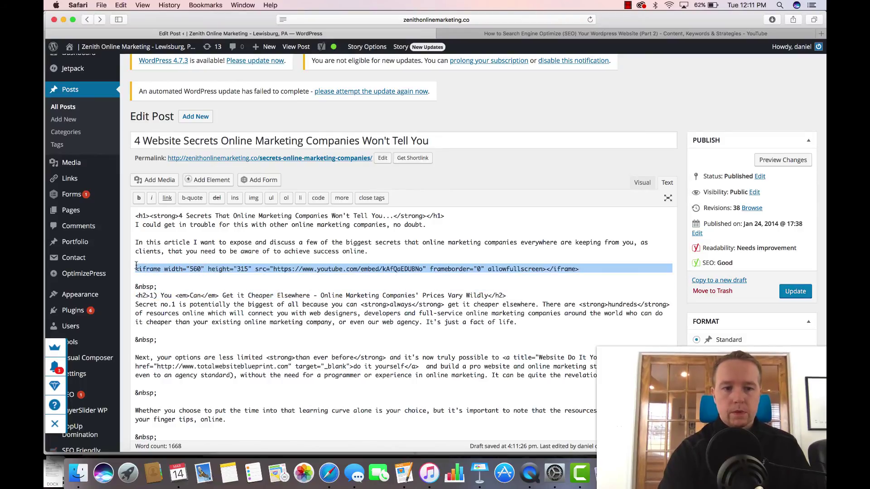
key(super+v)
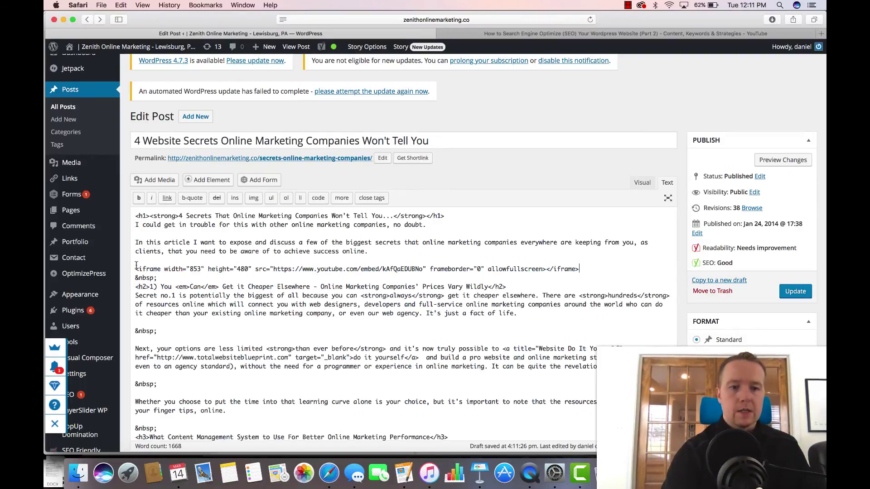
key(Return)
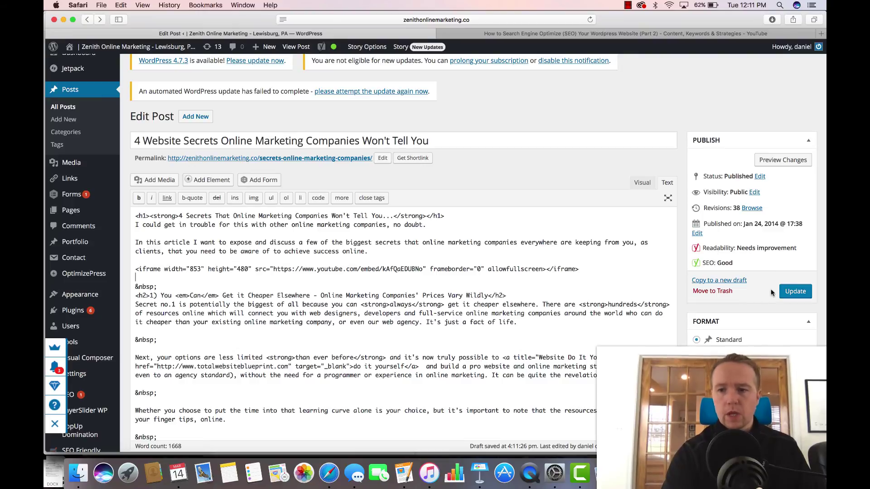
Step: Update the post and open its live page to check the embedded video below the intro
click(789, 295)
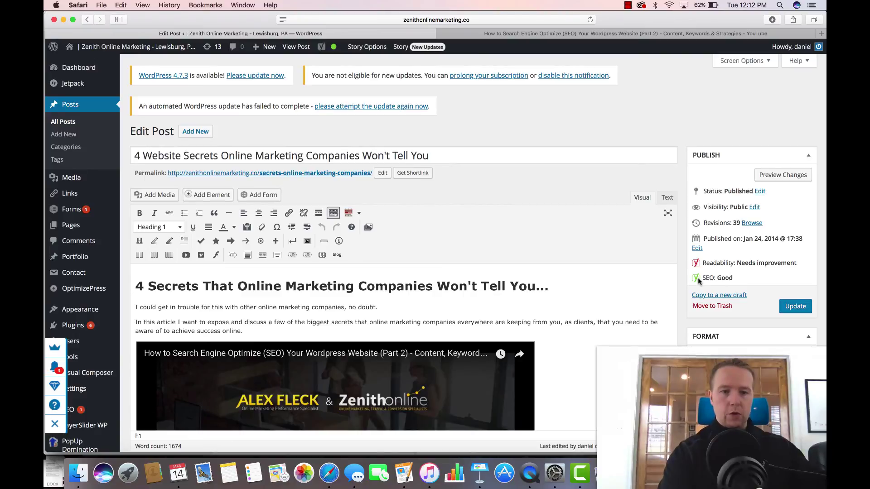
click(300, 173)
scroll(300, 173, down, 8)
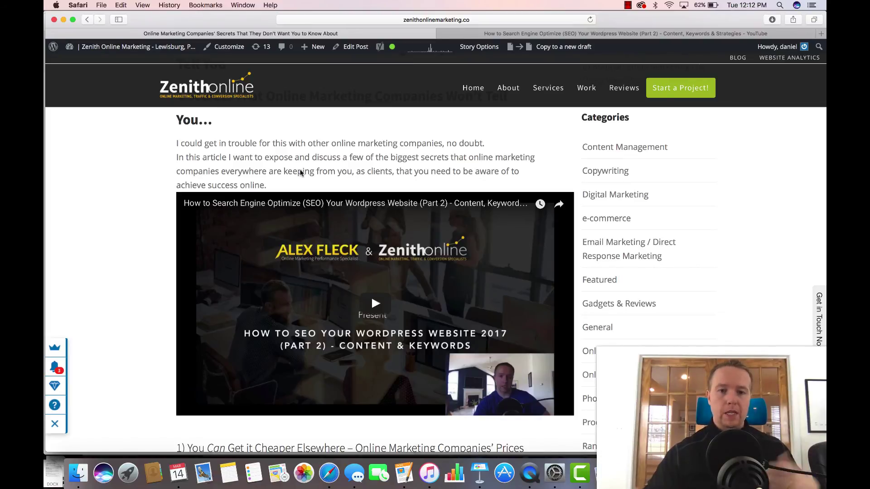
click(557, 33)
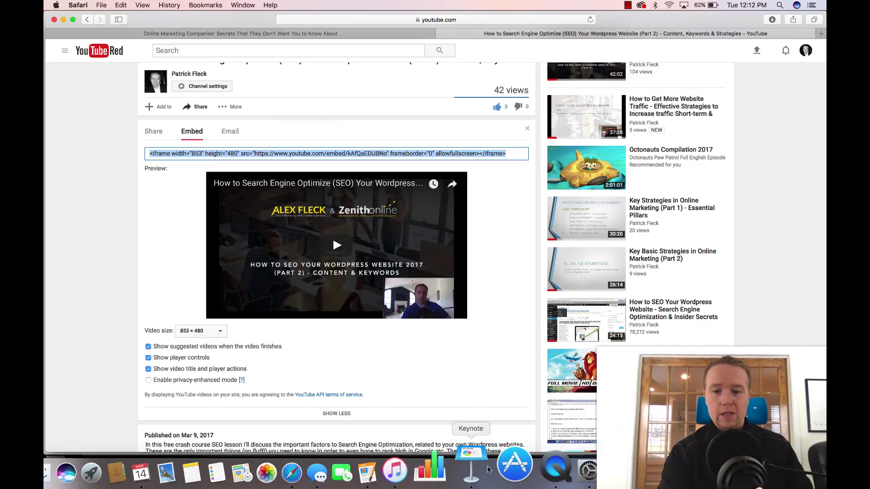
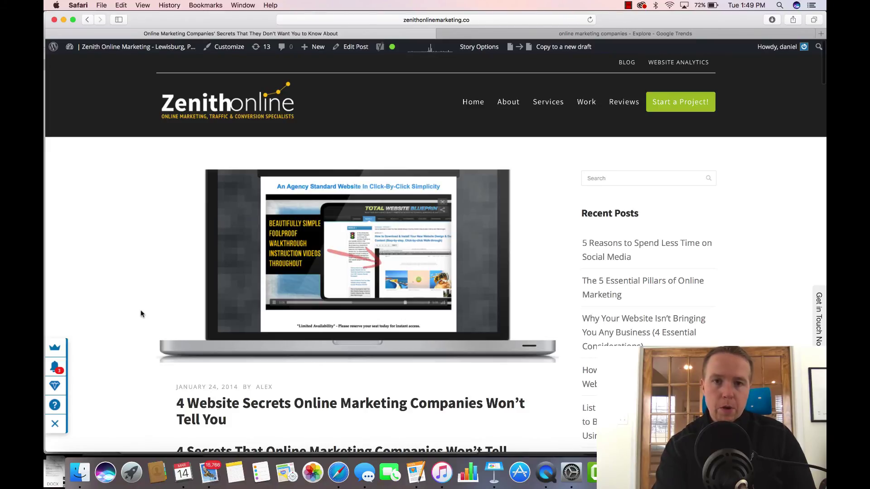
scroll(141, 292, down, 10)
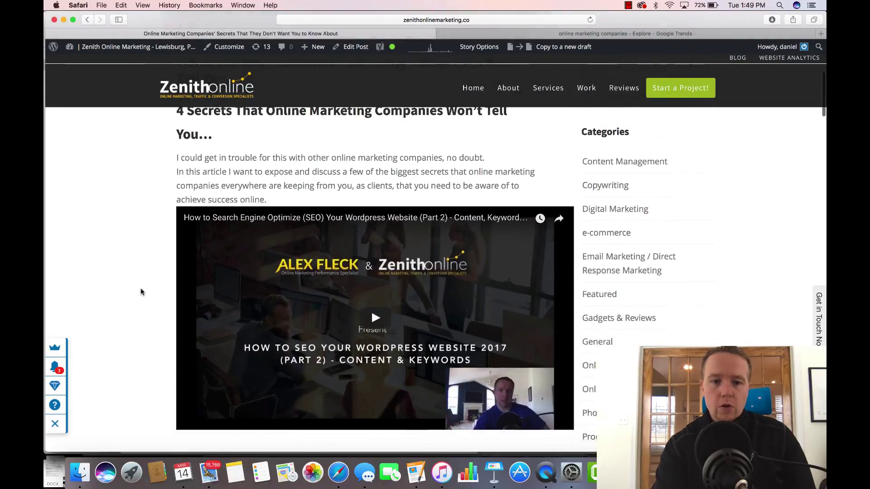
Step: Look up the post's keyword "online marketing companies" in Google Trends through Yoast's keyword research options
scroll(141, 291, down, 8)
scroll(140, 292, up, 9)
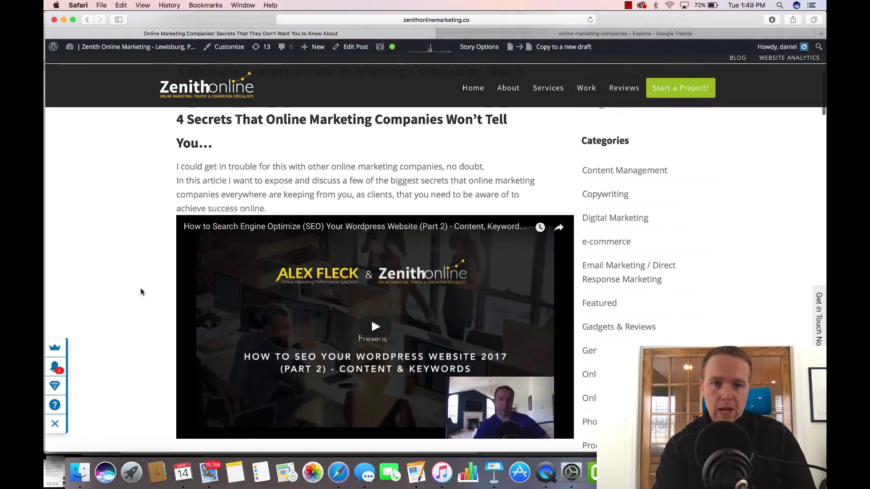
scroll(140, 292, up, 3)
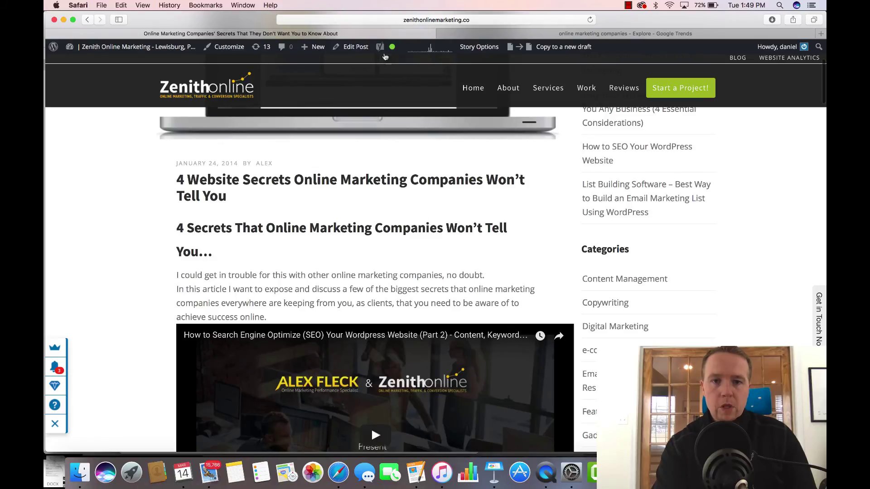
mouse_move(386, 50)
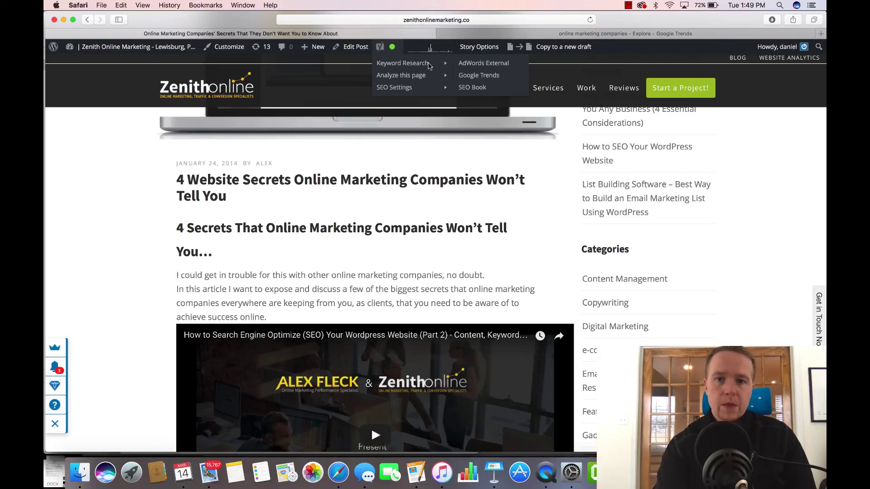
click(476, 75)
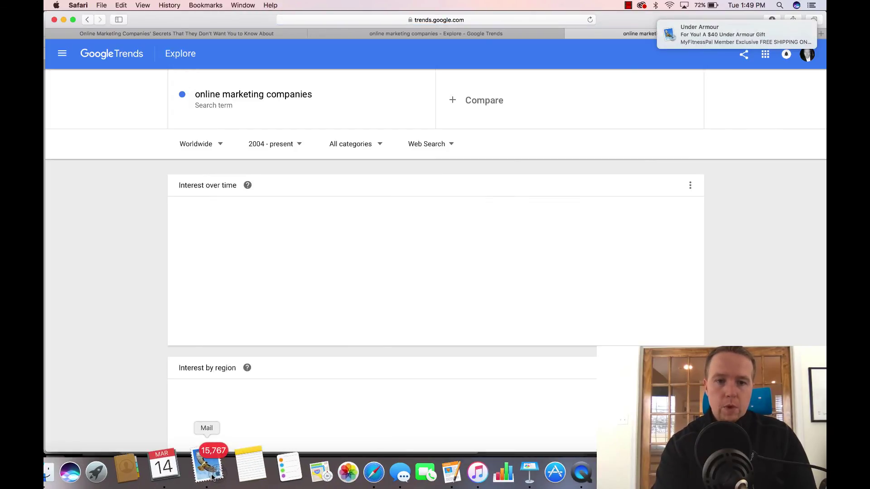
Step: Quit the Mail application running in the background
right_click(212, 477)
click(211, 422)
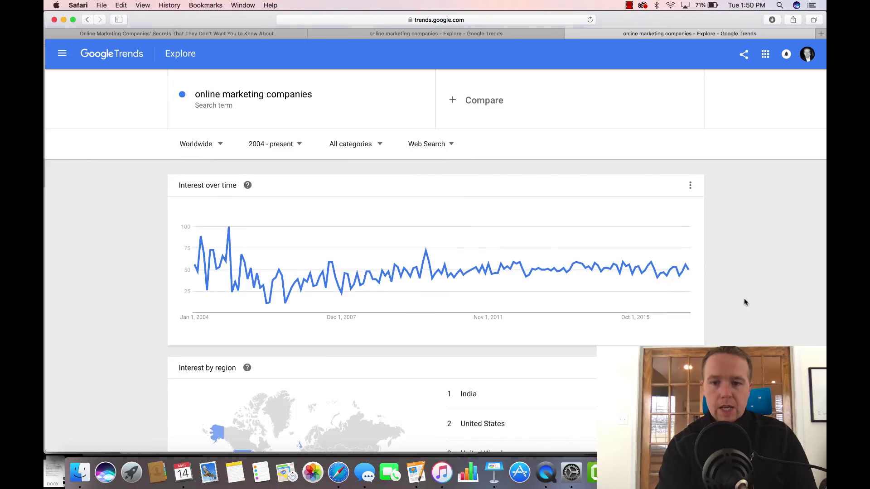
Step: Explore the related query "best online marketing companies" in Google Trends and limit its time range to the past 12 months
scroll(743, 299, down, 10)
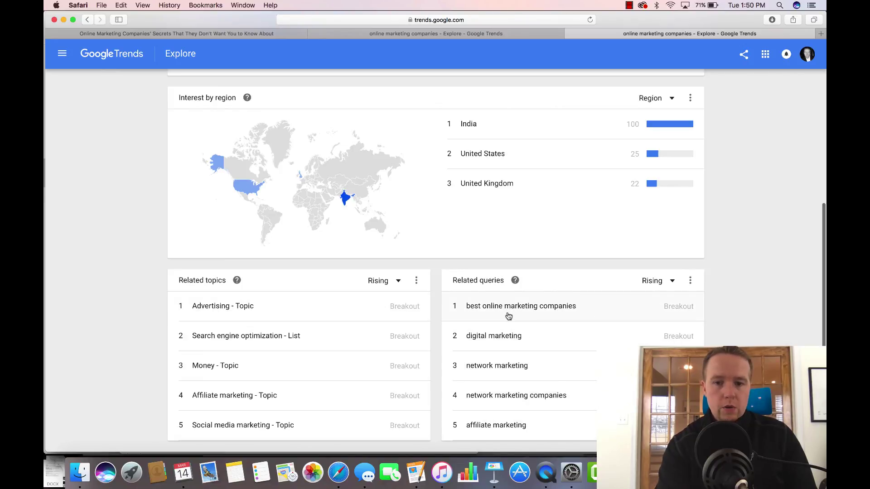
click(537, 307)
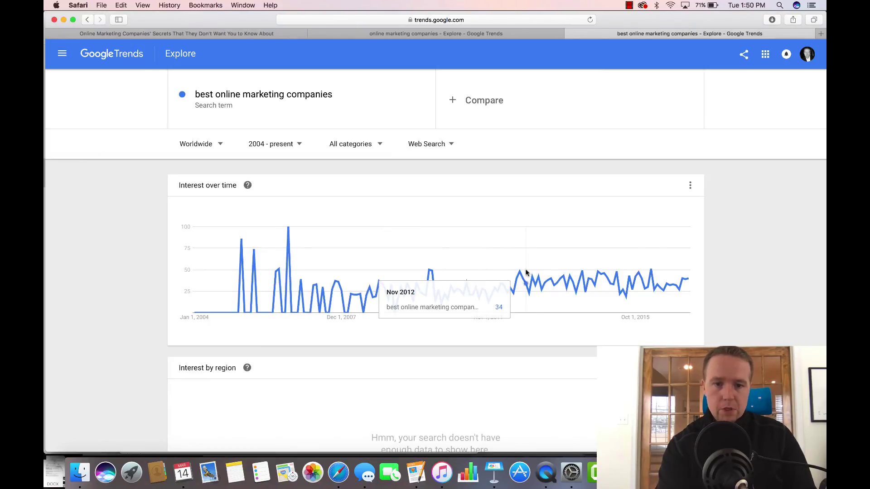
scroll(528, 257, down, 2)
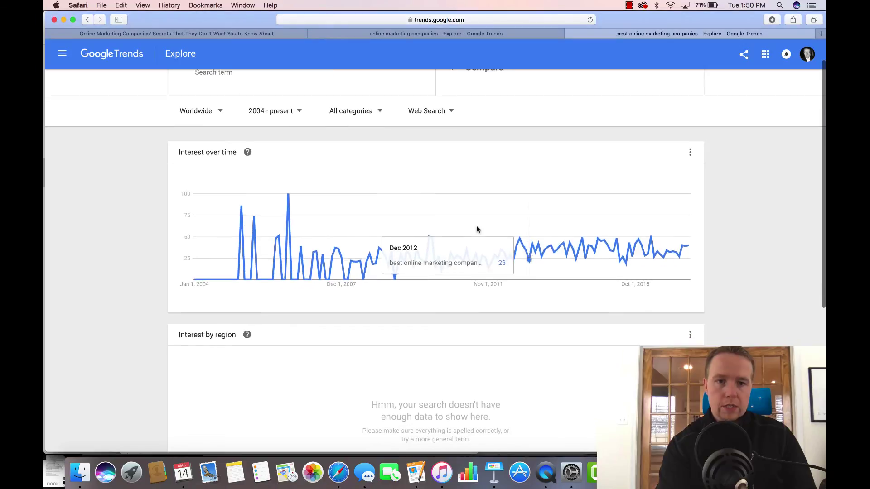
click(298, 112)
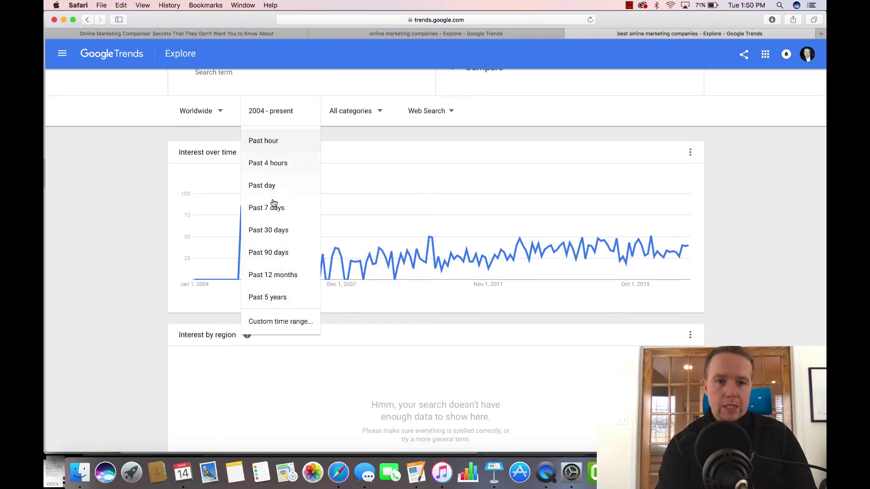
click(280, 274)
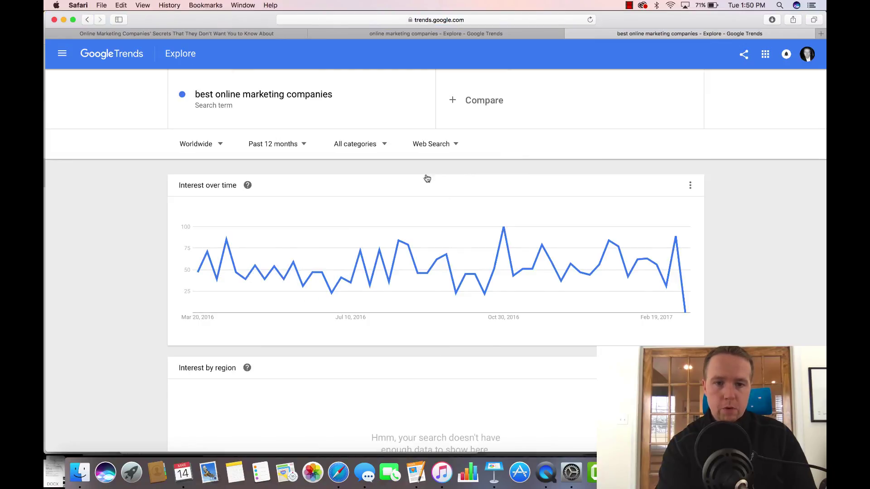
Step: Return to the live post and review Yoast's page analysis tools and SEO settings options
click(269, 34)
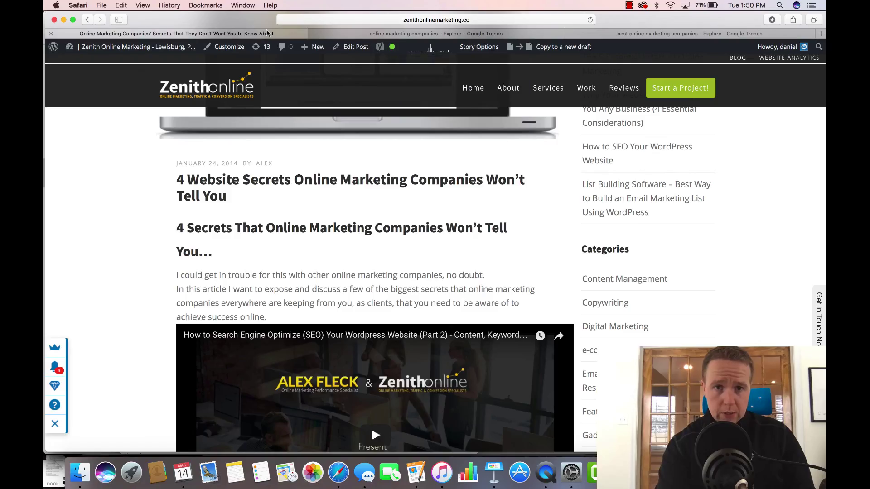
mouse_move(383, 49)
mouse_move(396, 76)
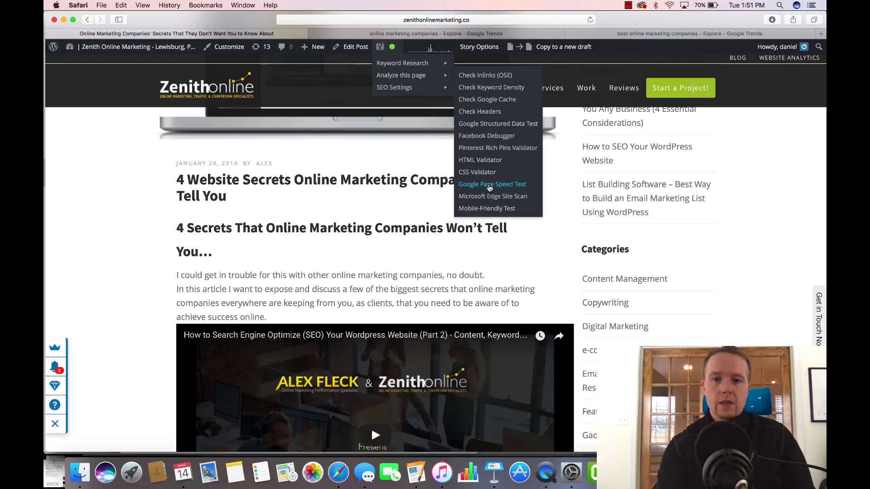
mouse_move(421, 89)
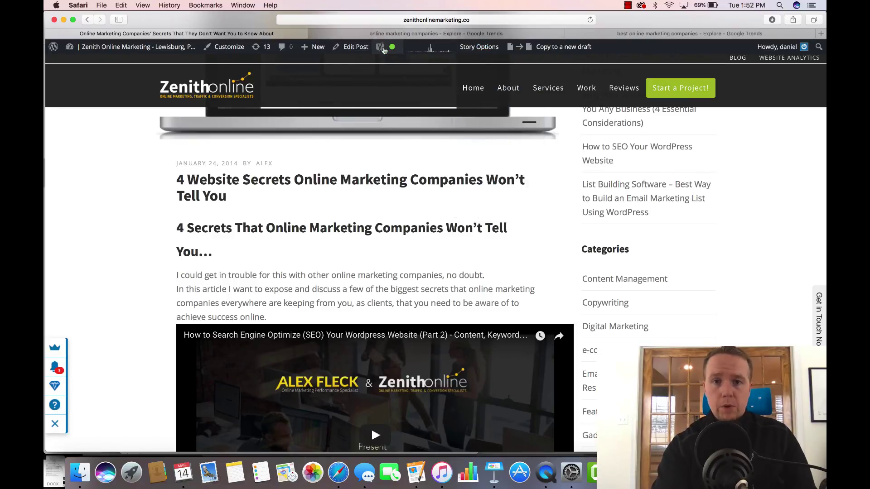
mouse_move(388, 49)
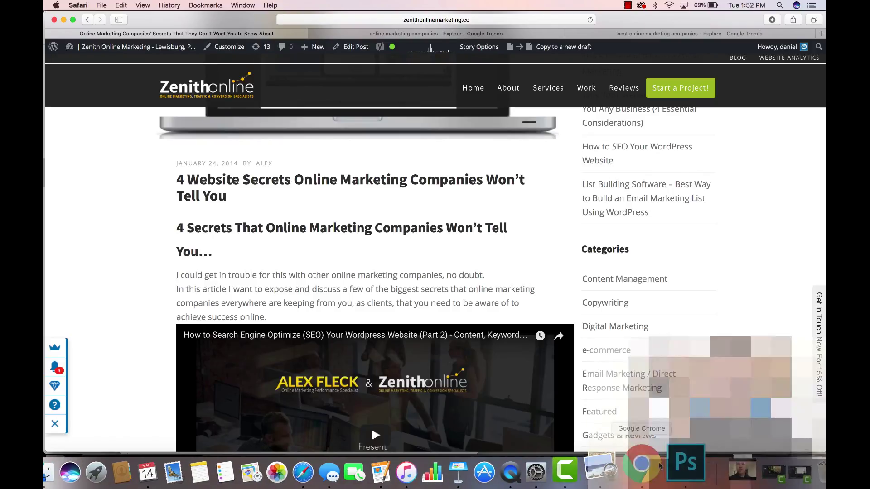
click(627, 5)
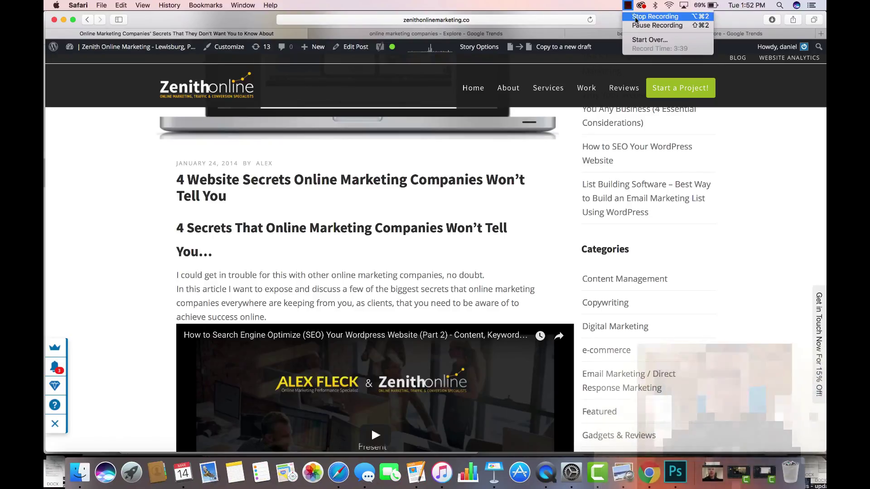